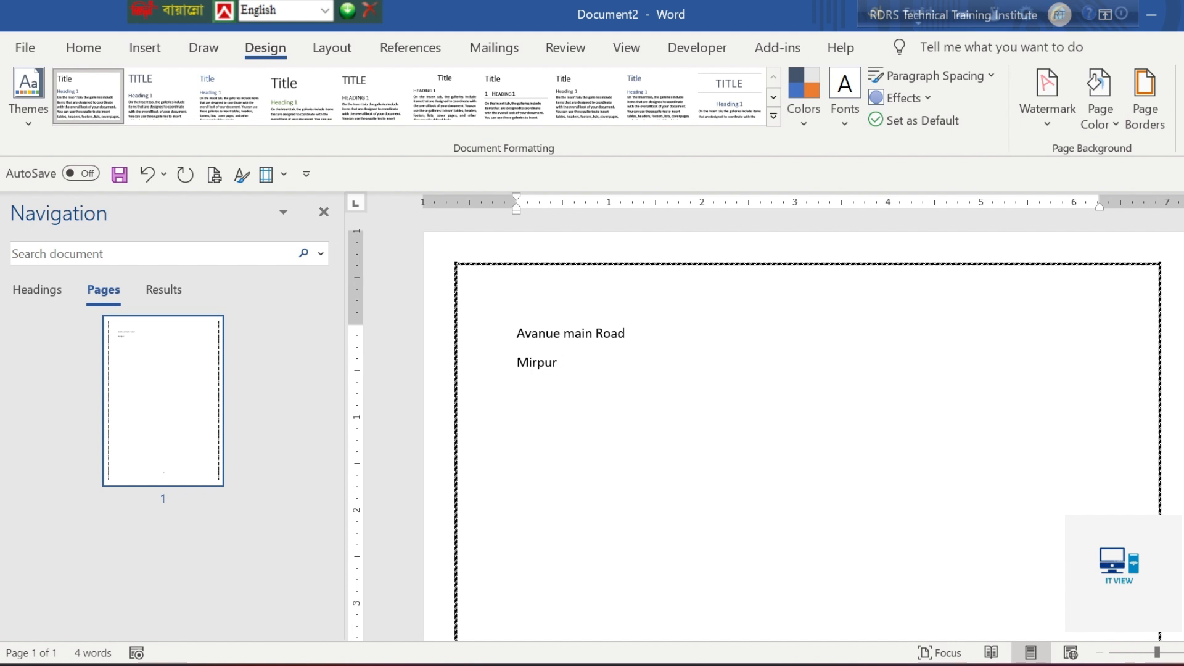
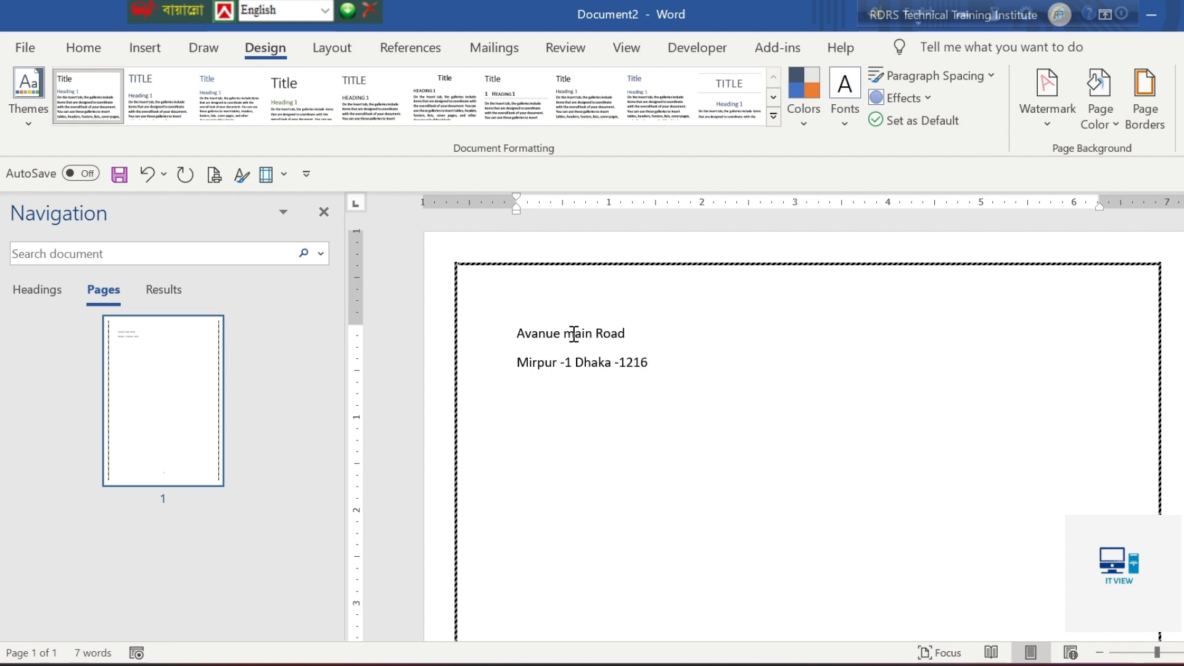
# Consult the sample CV in the specification sheet and enter the phone number on a new line below the address
pyautogui.hotkey('alt', 'Tab')
pyautogui.hotkey('alt', 'Tab')
pyautogui.hotkey('alt', 'Tab')
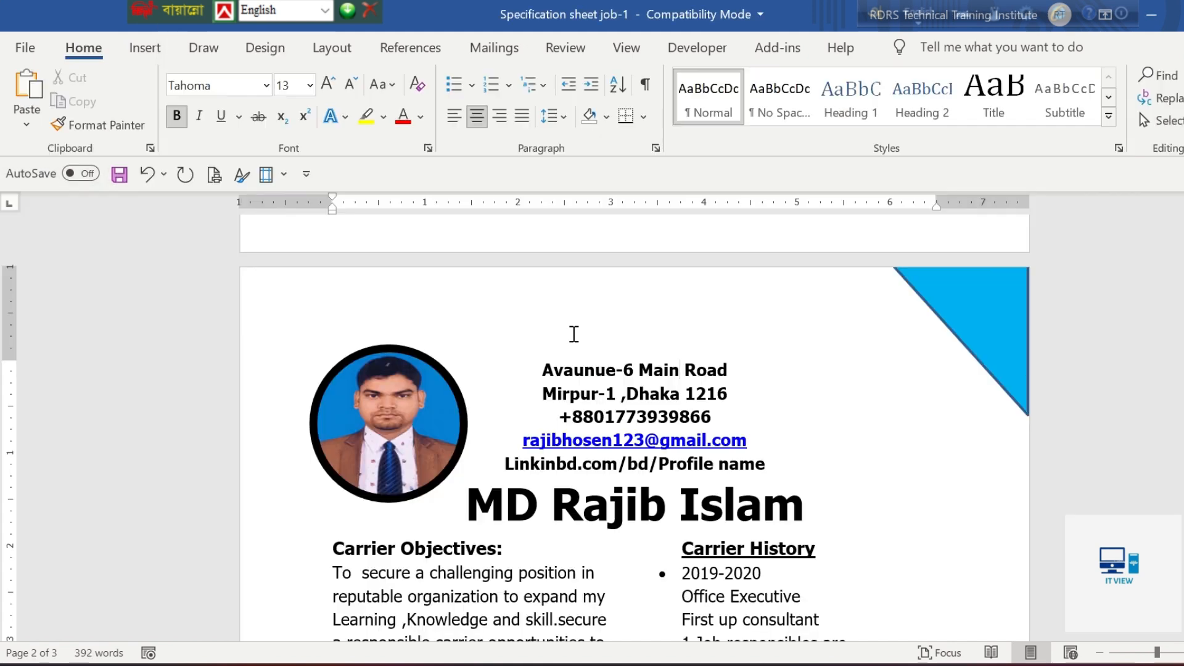
pyautogui.hotkey('alt', 'Tab')
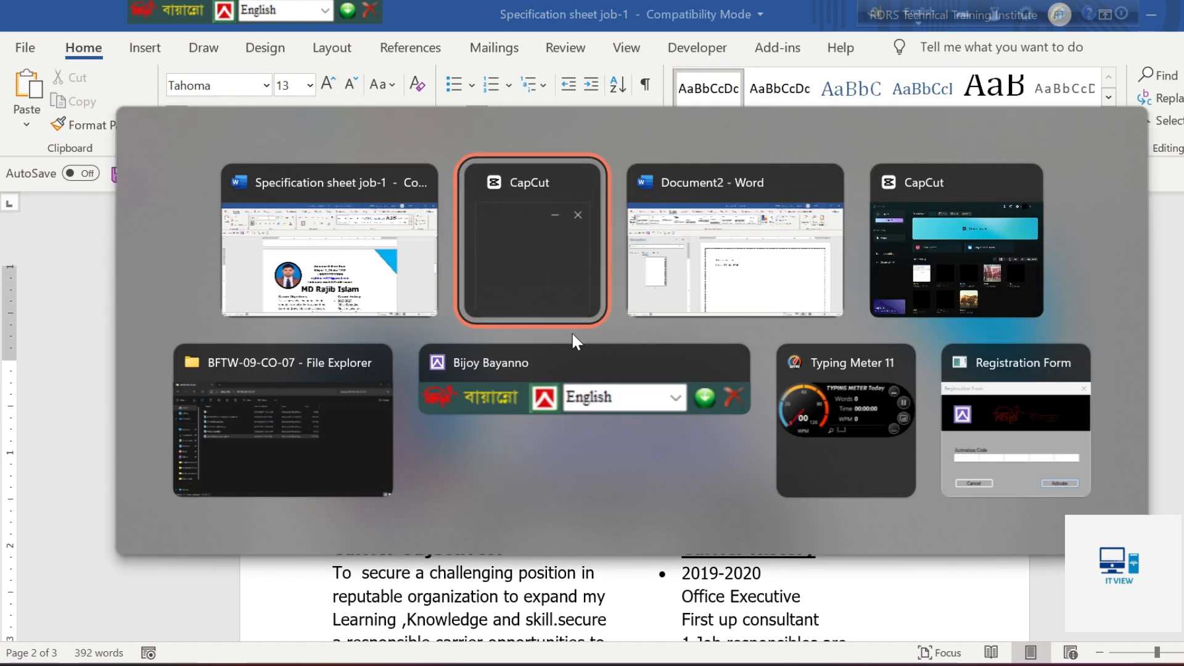
pyautogui.hotkey('alt', 'Tab')
pyautogui.hotkey('alt', 'Tab')
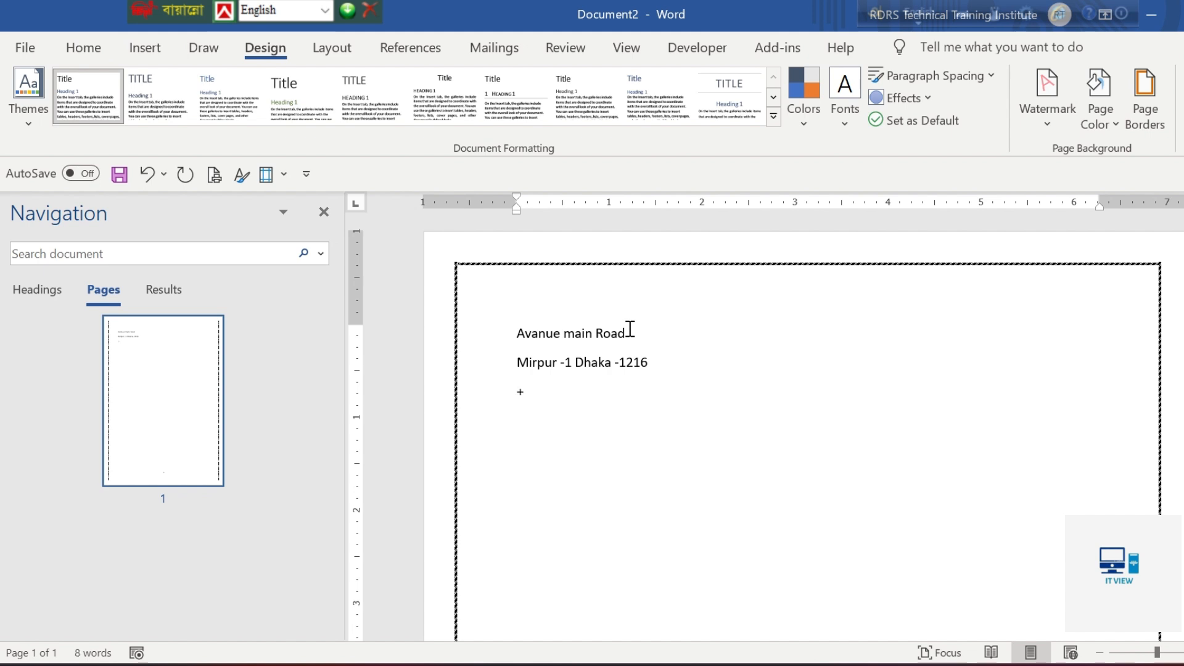
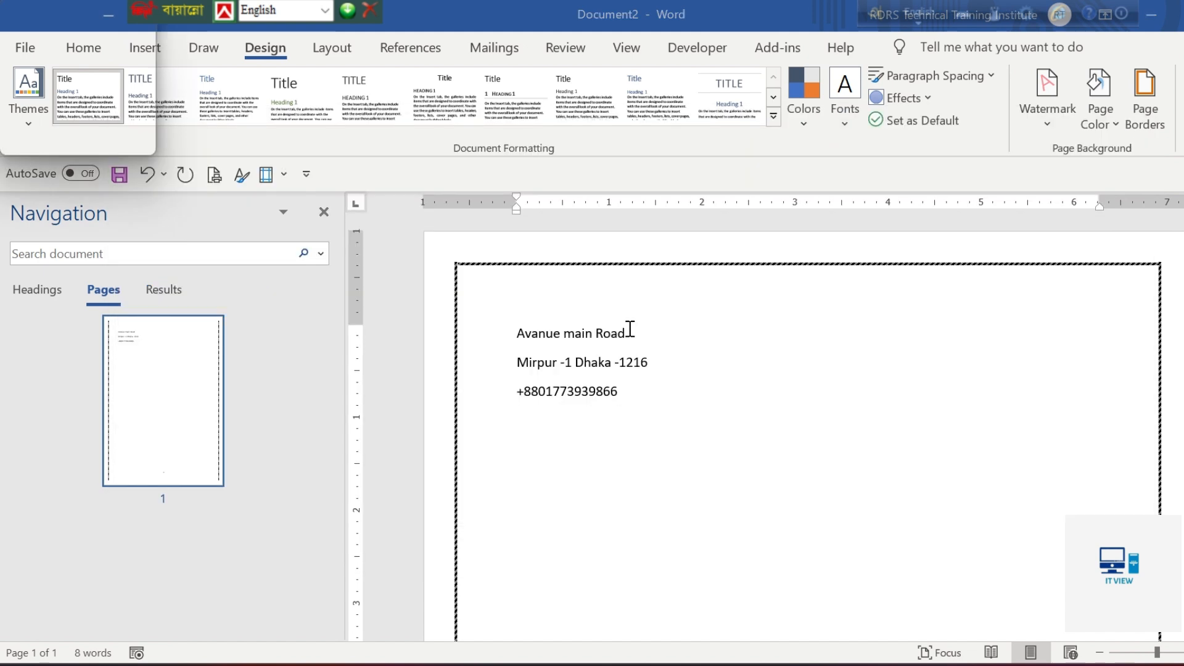
# Check the sample CV again and enter the e-mail address on the line below the phone number
pyautogui.hotkey('alt', 'Tab')
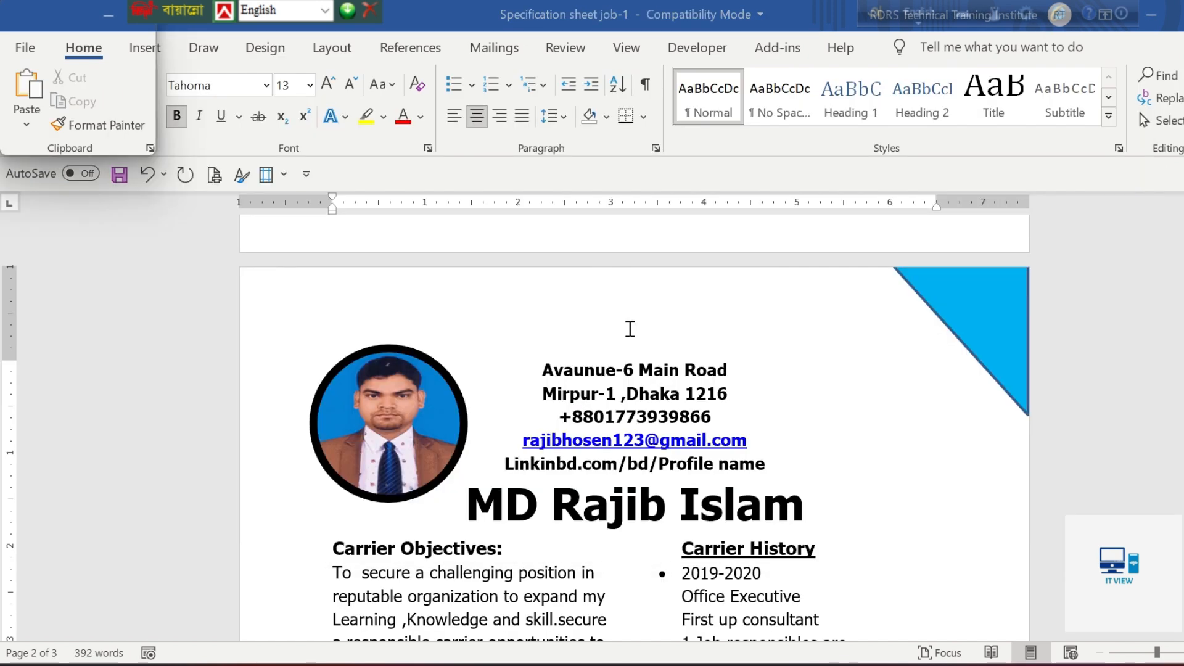
pyautogui.hotkey('alt', 'Tab')
pyautogui.press('Tab')
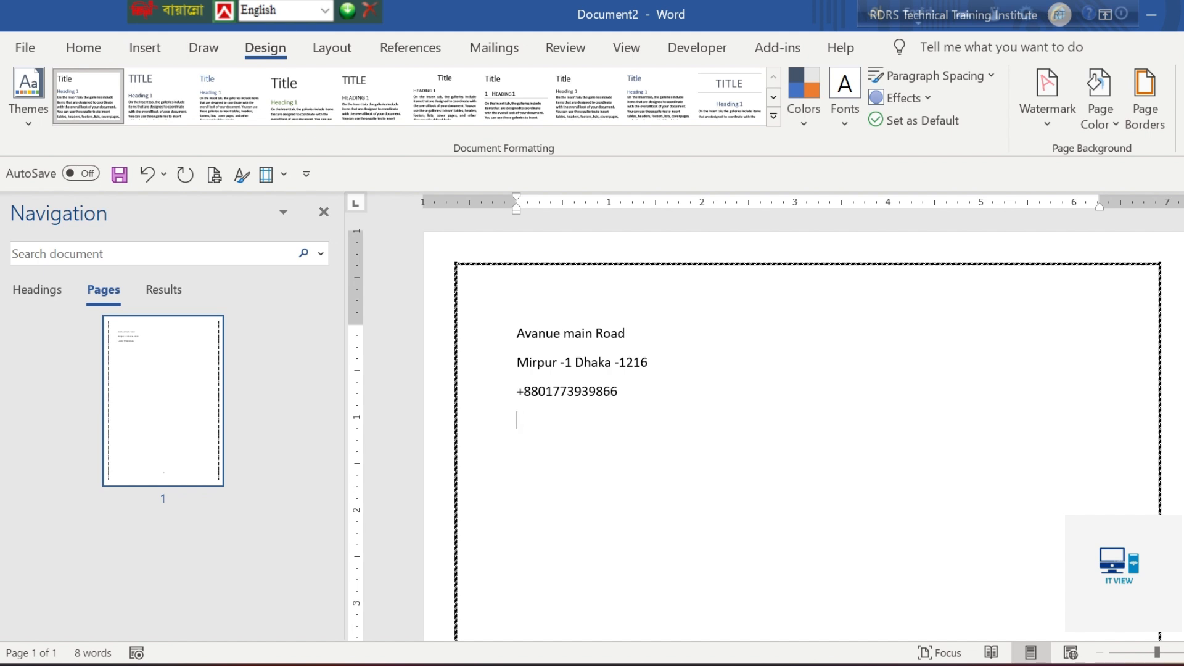
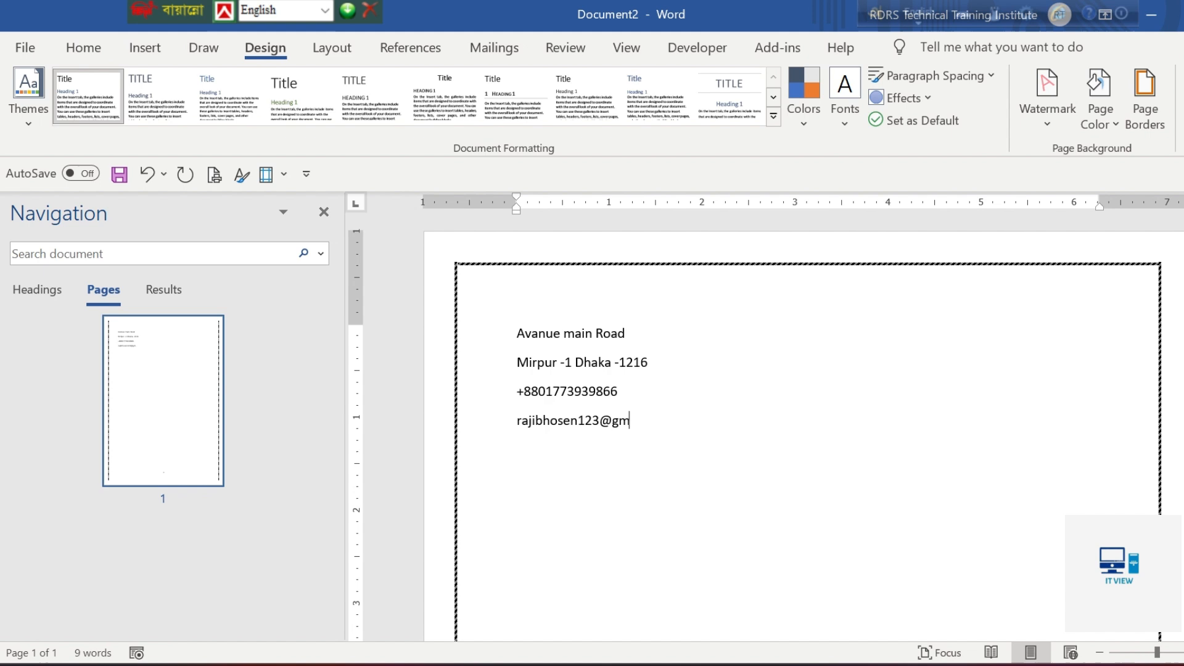
# Consult the sample CV and add the line "Linkinbd/profile Name" below the e-mail address
pyautogui.hotkey('alt', 'Tab')
pyautogui.hotkey('alt', 'Tab')
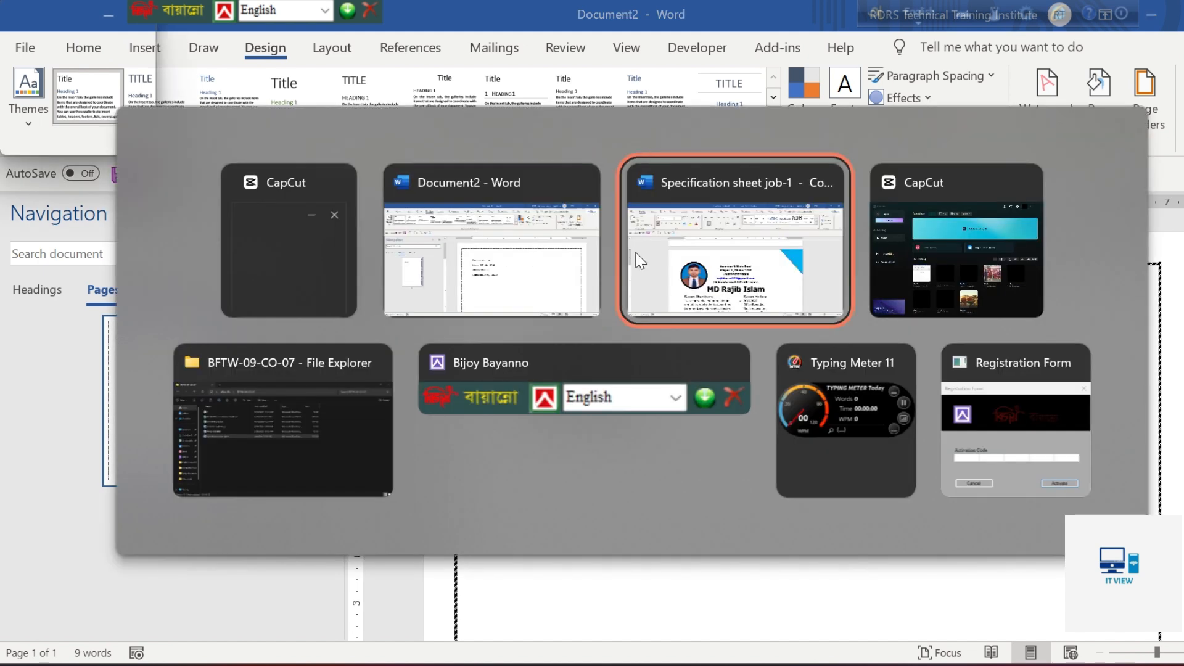
pyautogui.hotkey('alt', 'Tab')
pyautogui.hotkey('alt', 'Tab')
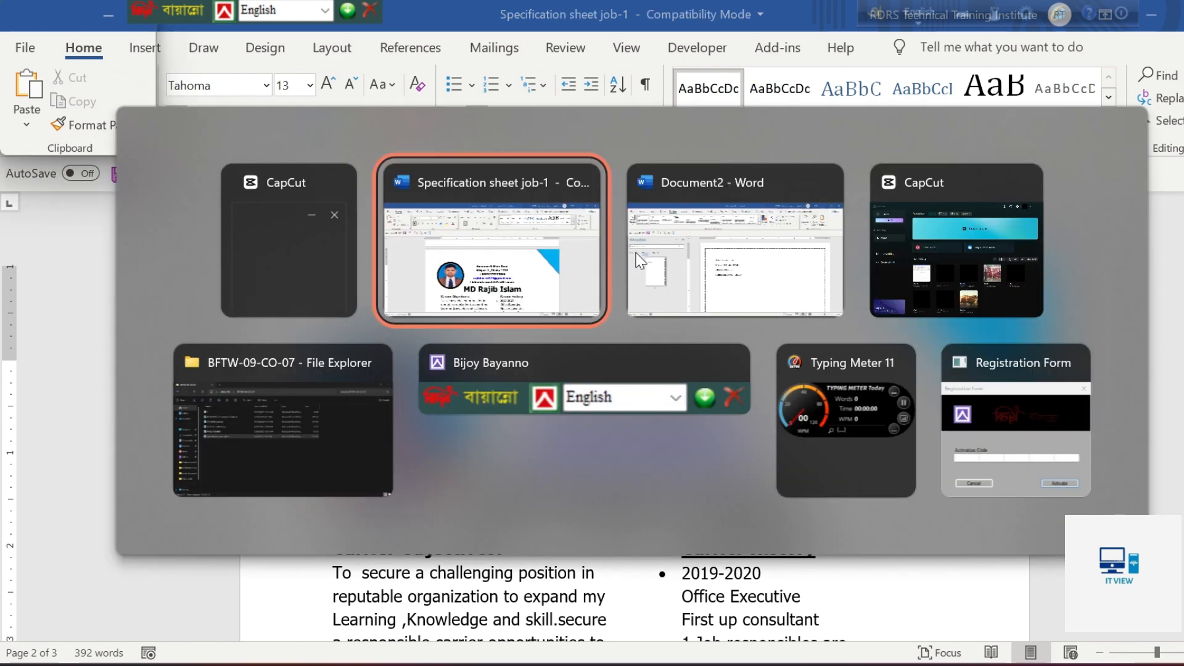
pyautogui.write('Linkinbd/profile')
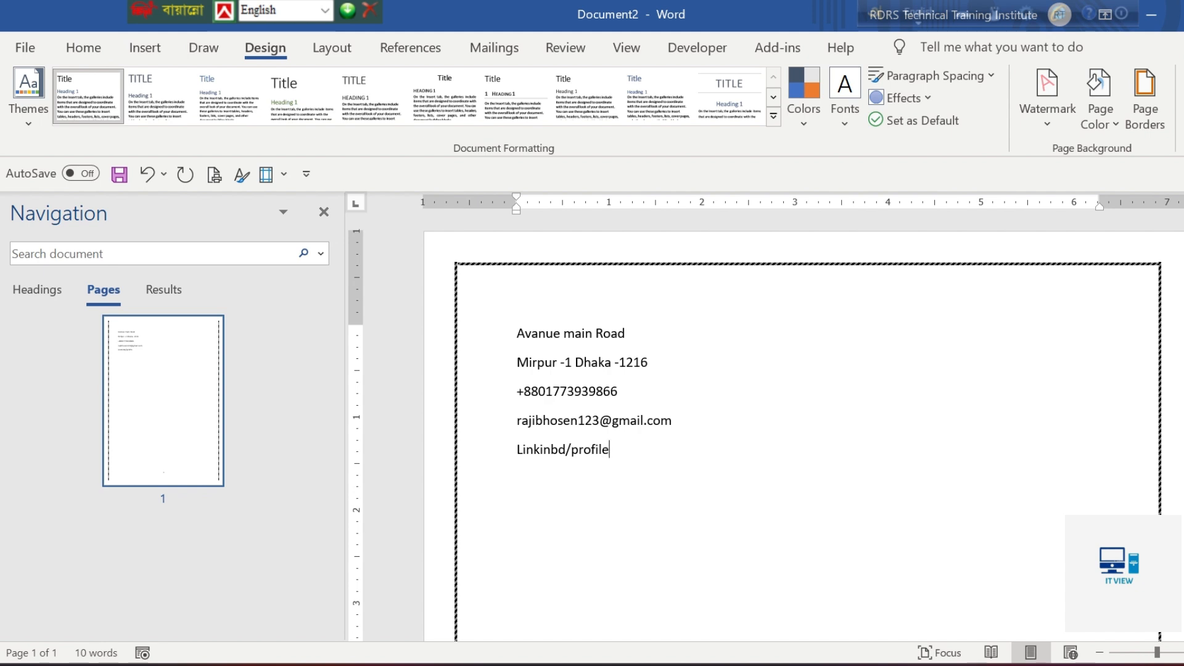
pyautogui.write(' Name')
# Centre all five address and contact lines on the page
pyautogui.moveTo(648, 453); pyautogui.dragTo(527, 332)
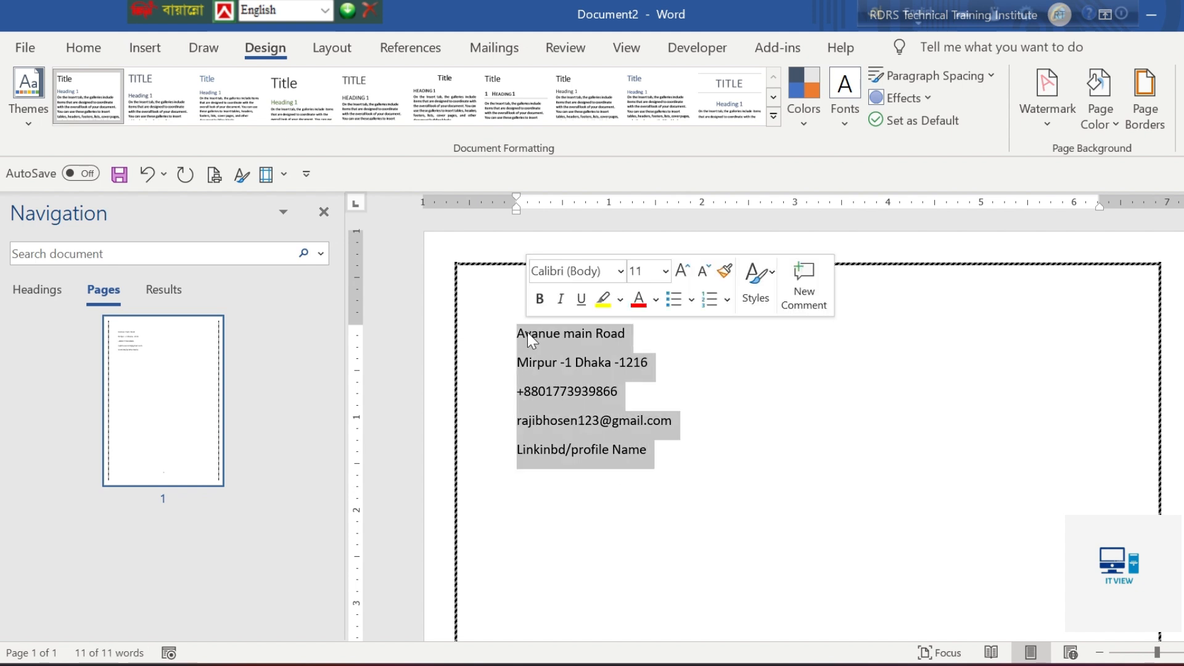
pyautogui.press('alt')
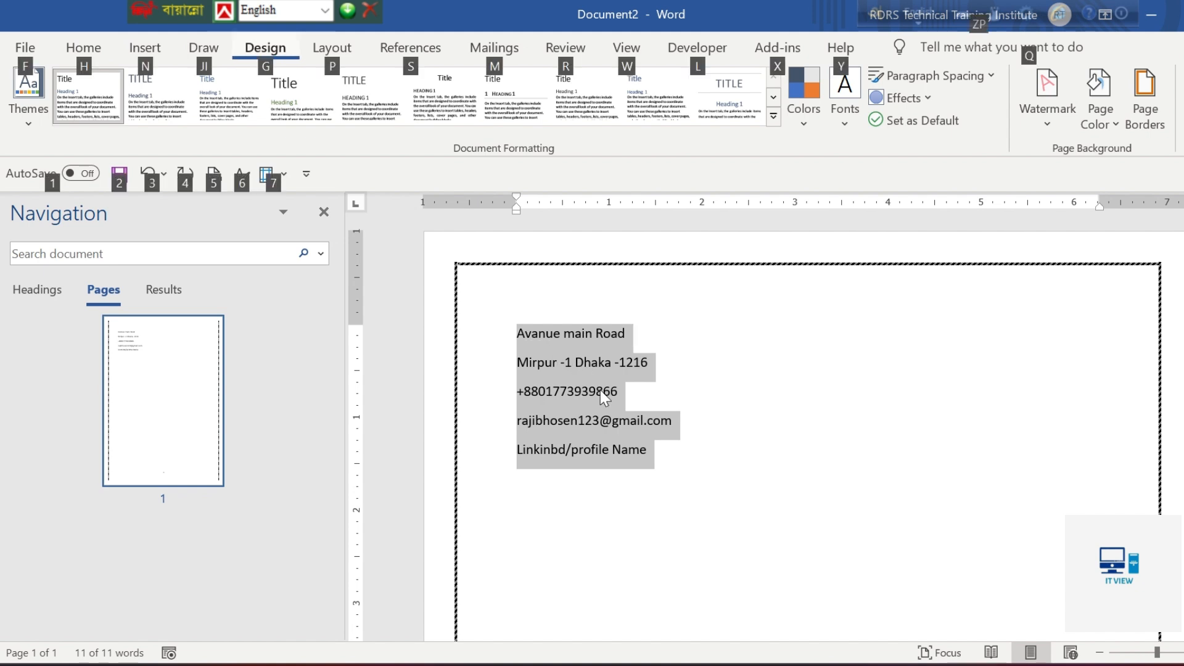
pyautogui.click(679, 444)
pyautogui.moveTo(644, 449); pyautogui.dragTo(527, 344)
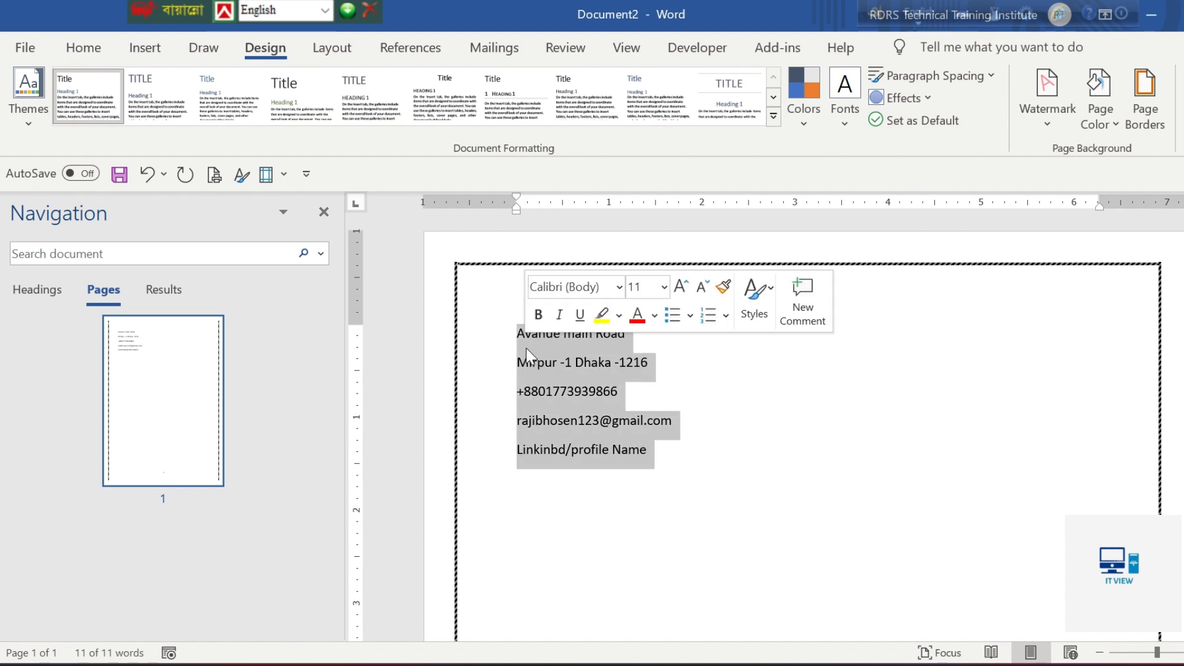
pyautogui.hotkey('ctrl', 'e')
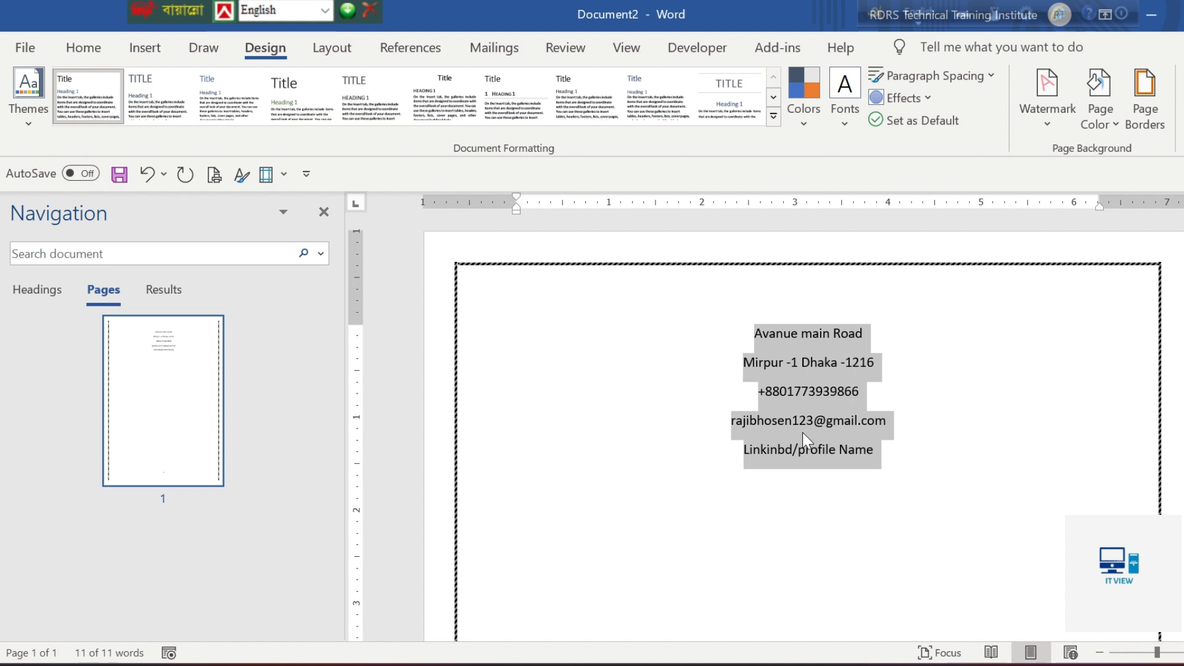
pyautogui.click(879, 456)
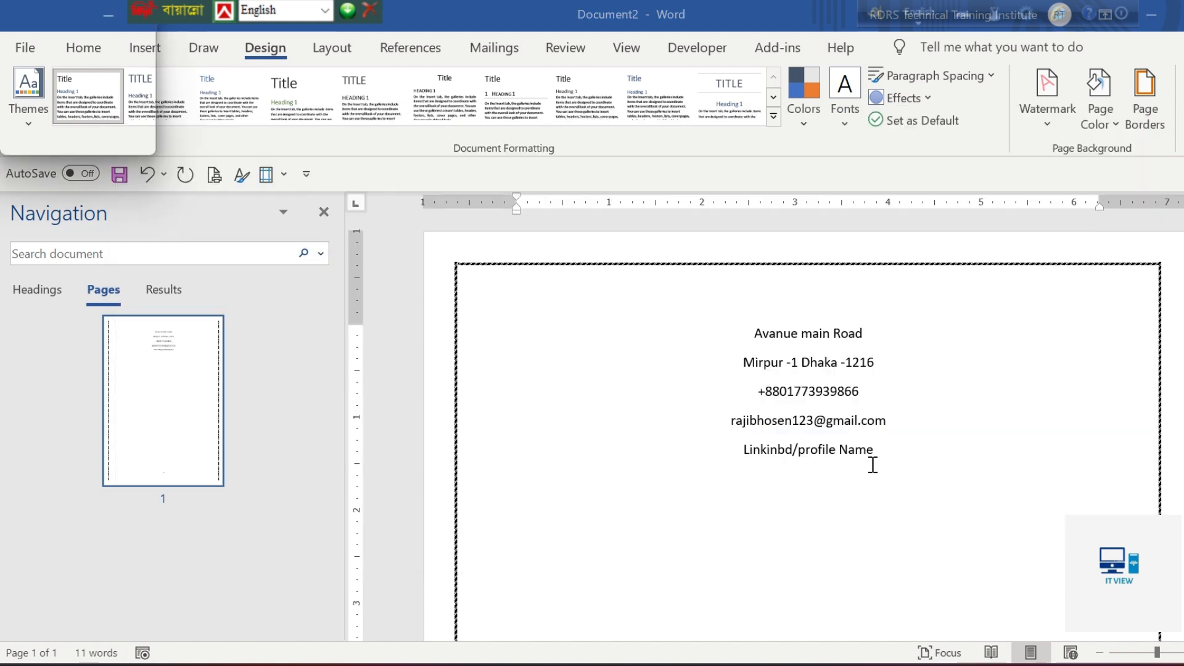
# Review the font, size, alignment and line spacing requirements for the English first page in the specification sheet
pyautogui.hotkey('alt', 'Tab')
pyautogui.click(735, 271)
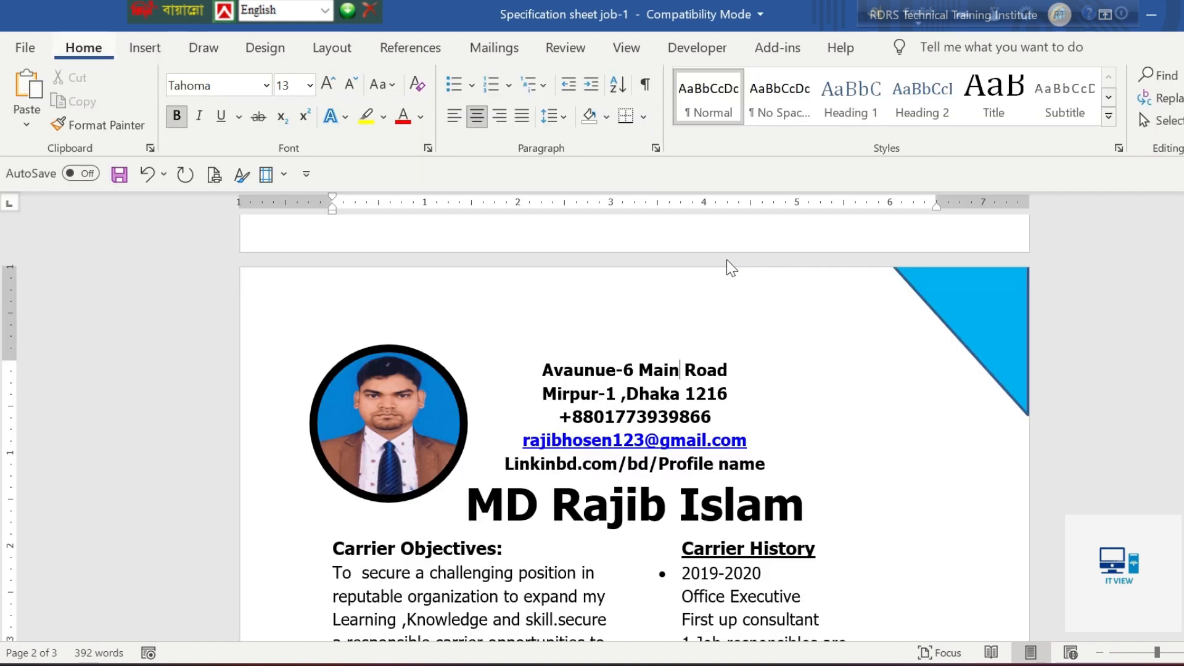
pyautogui.scroll(18, 673, 504)
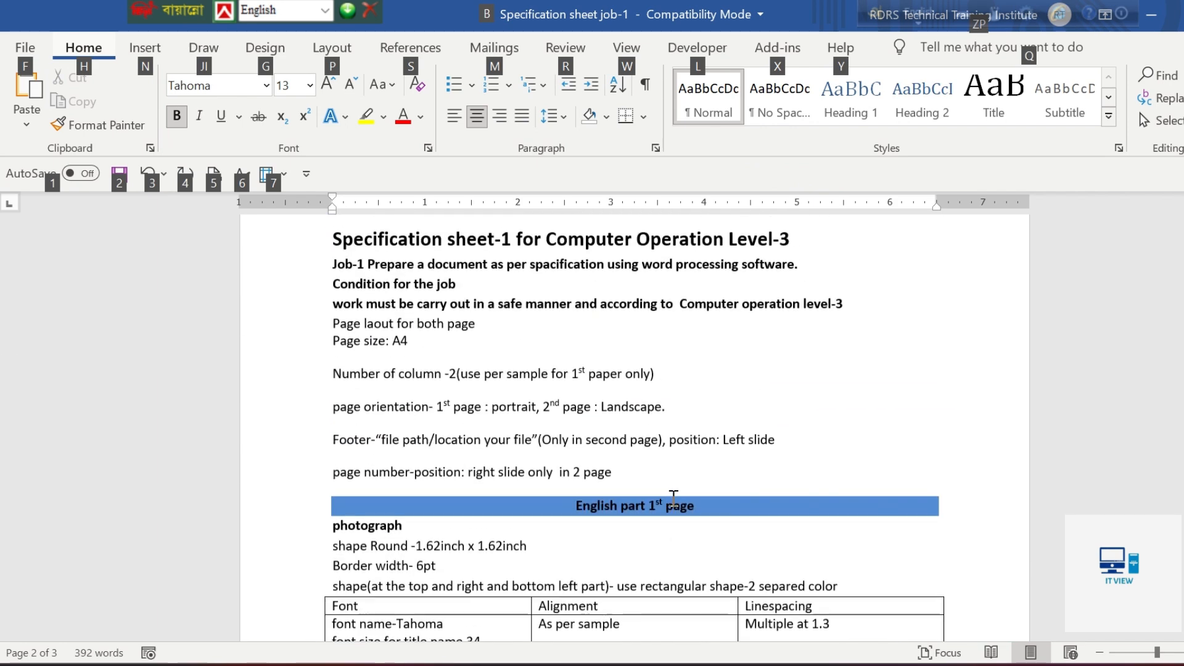
pyautogui.scroll(-5, 354, 564)
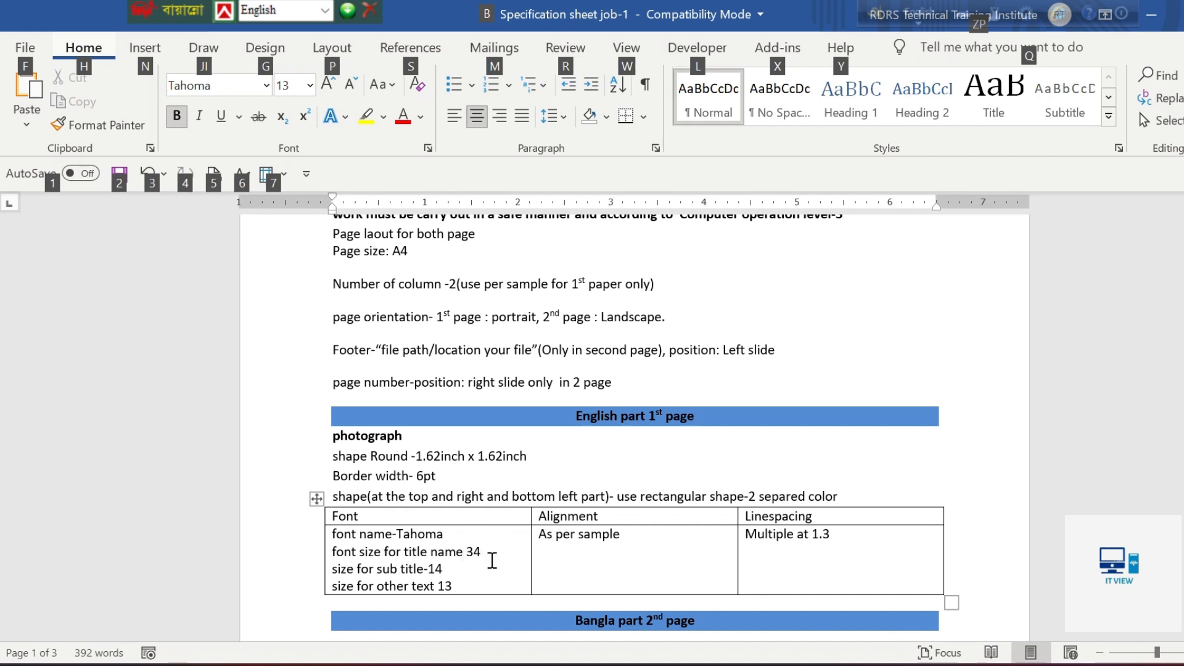
pyautogui.hotkey('alt', 'Tab')
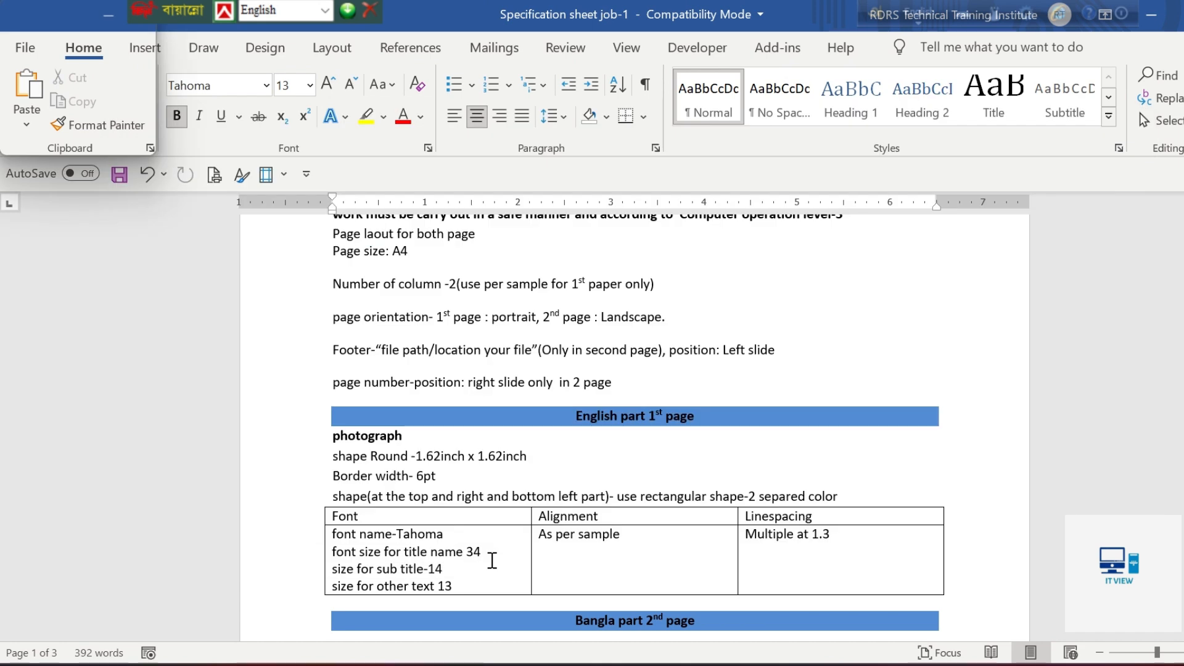
pyautogui.hotkey('alt', 'Tab')
pyautogui.hotkey('alt', 'Tab')
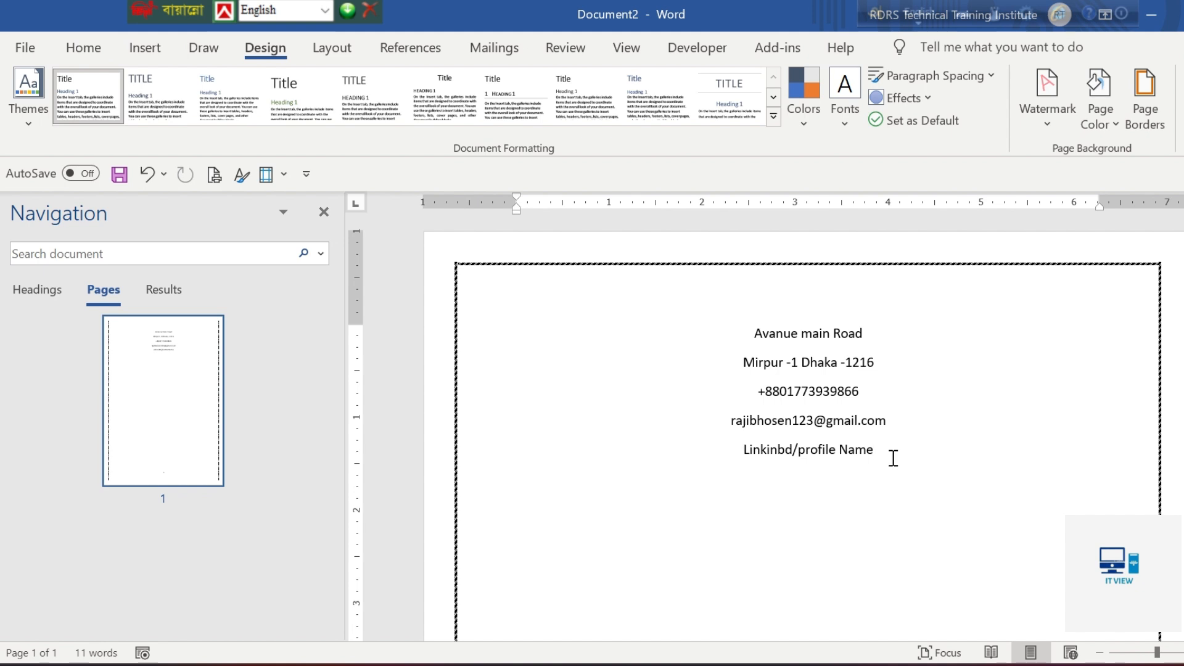
# Add the CV owner's full name, with each word capitalised, on a new line below the profile line
pyautogui.press('Return')
# Change the font of all the header lines, from the address through the full name, to Tahoma
pyautogui.moveTo(860, 479); pyautogui.dragTo(719, 341)
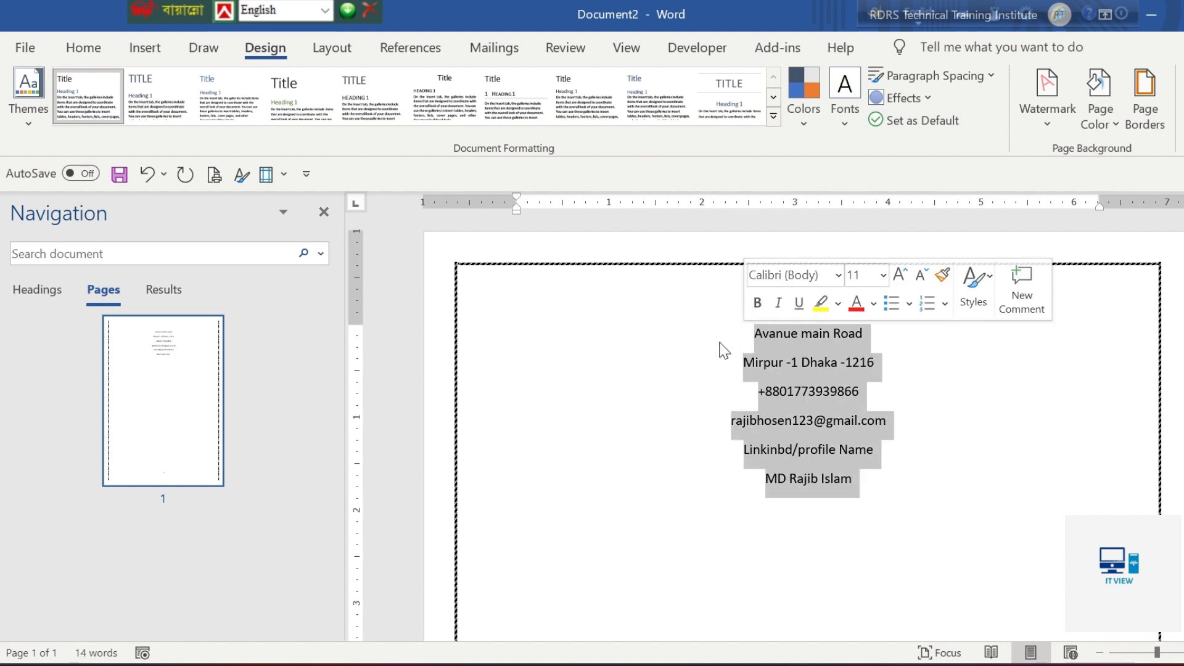
pyautogui.click(84, 48)
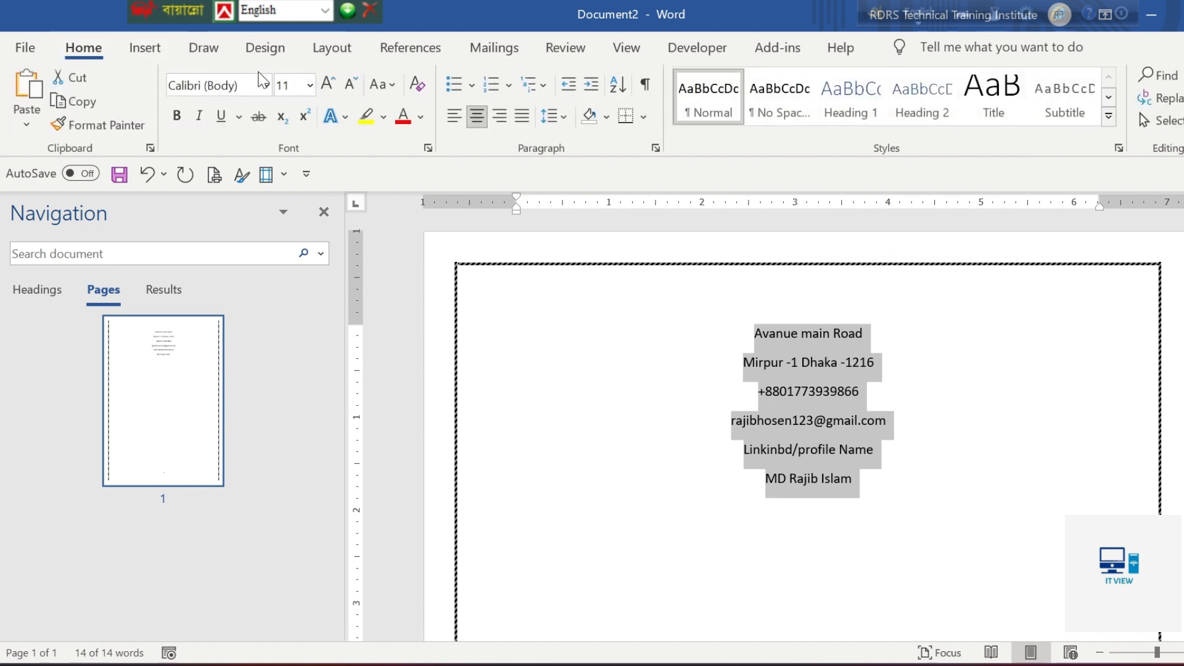
pyautogui.click(269, 91)
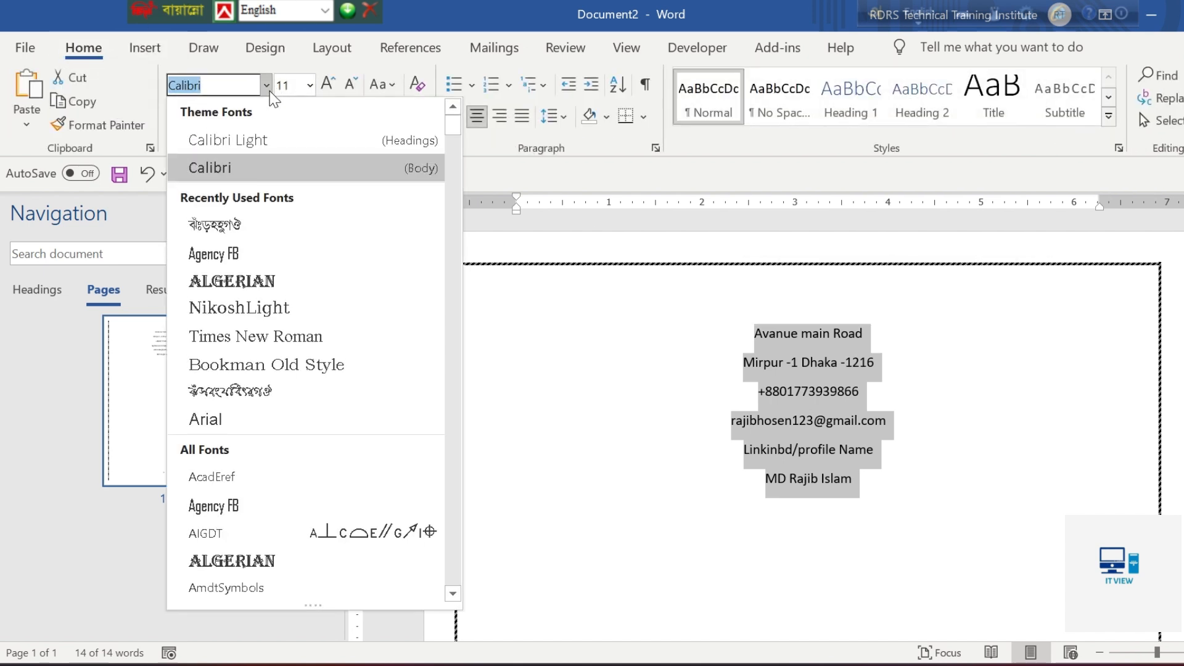
pyautogui.write('Tahoma')
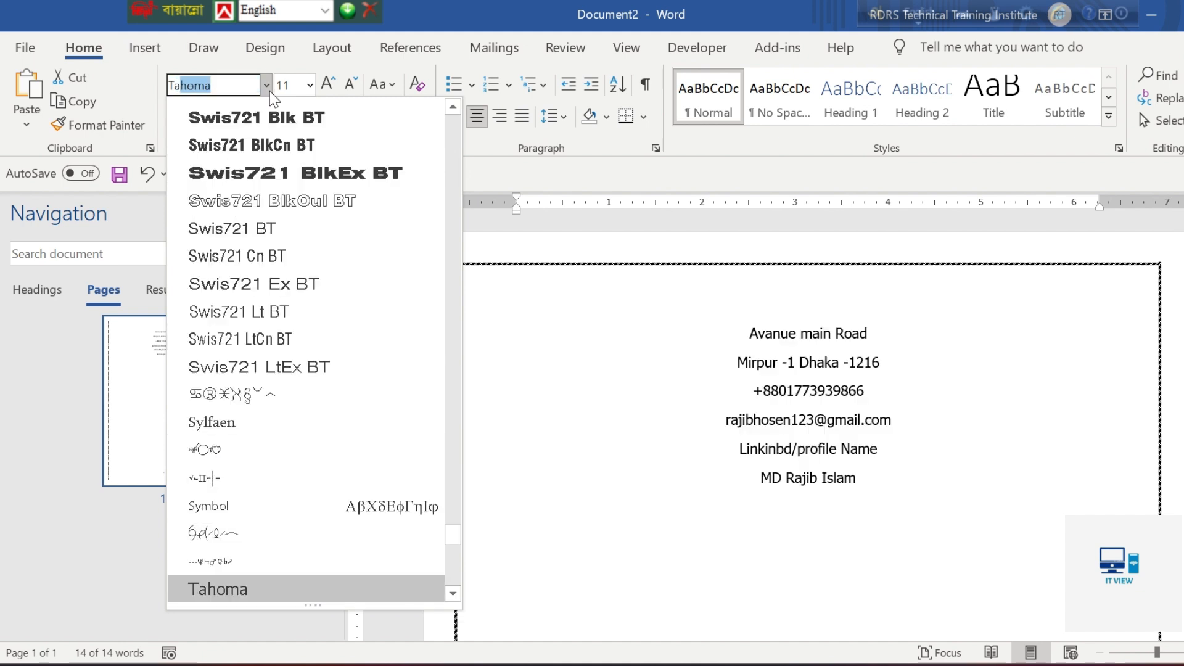
pyautogui.press('Return')
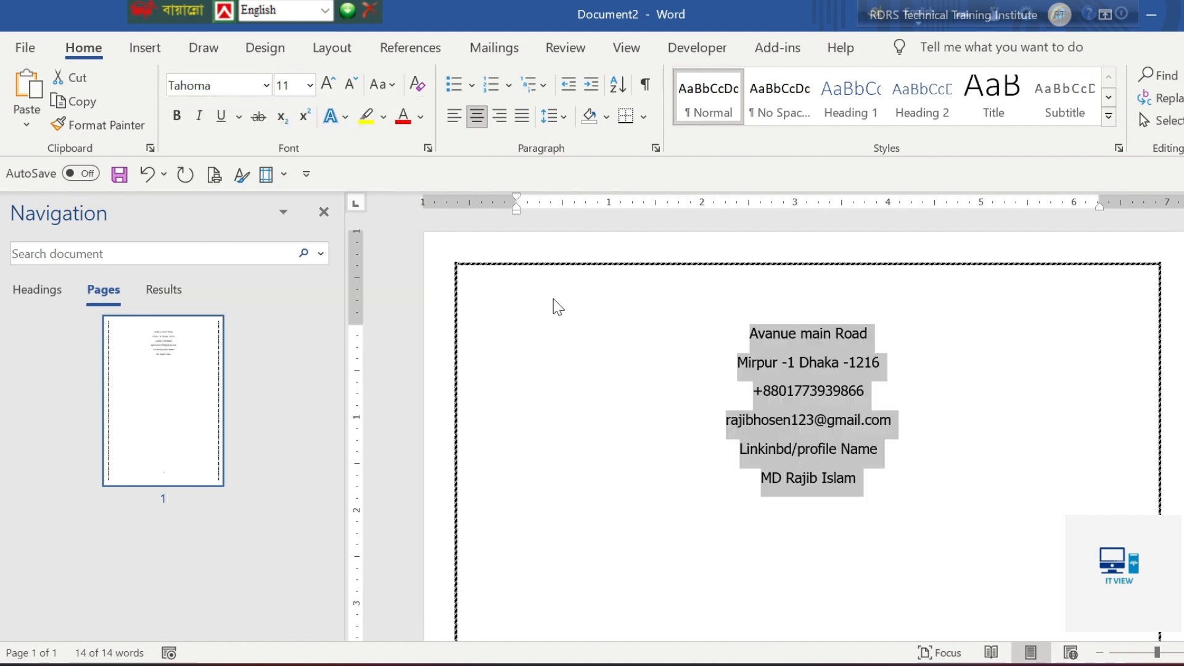
# Set the font size of the full name line to 34
pyautogui.moveTo(861, 479); pyautogui.dragTo(735, 497)
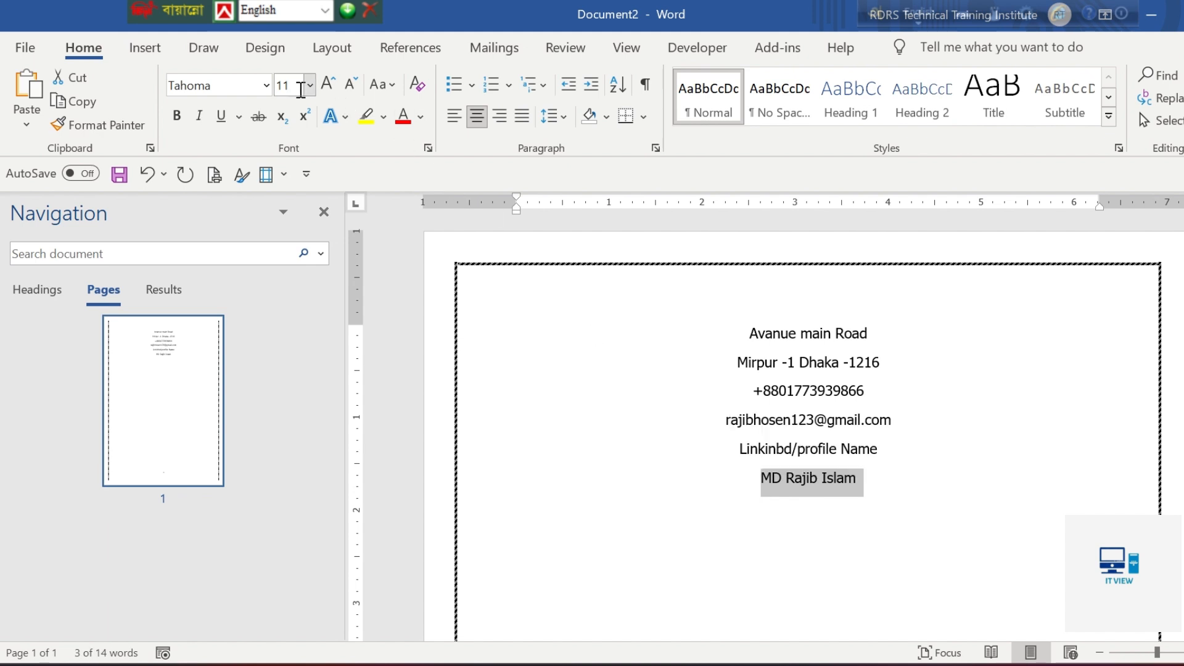
pyautogui.write('34')
pyautogui.press('Return')
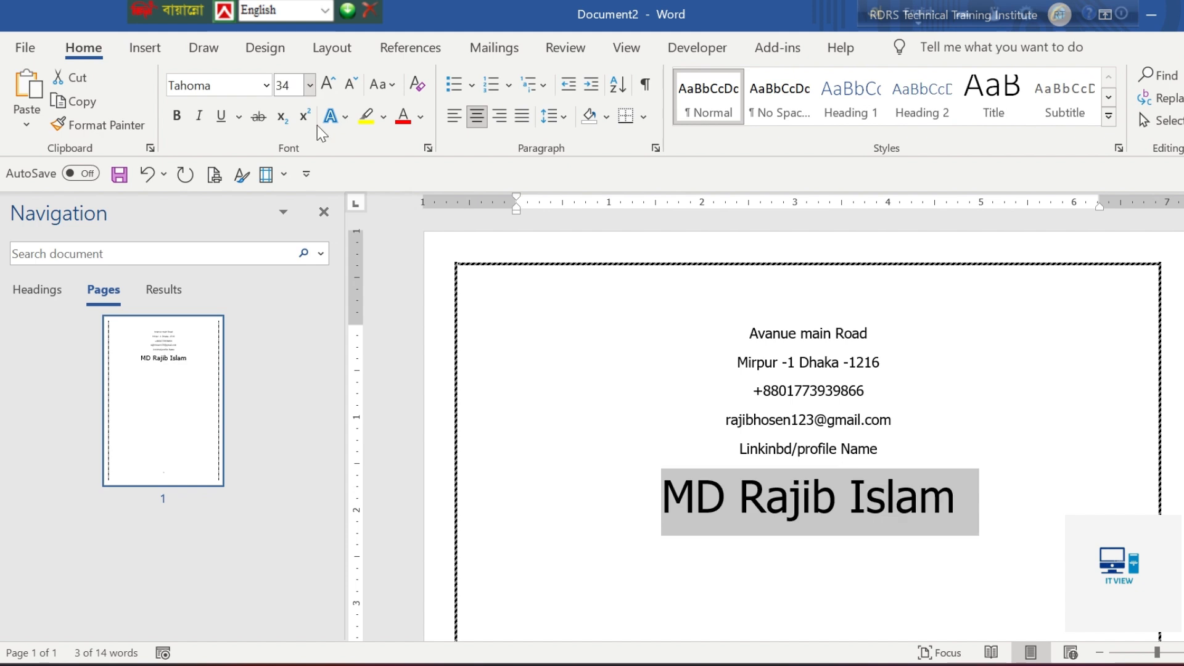
pyautogui.click(634, 351)
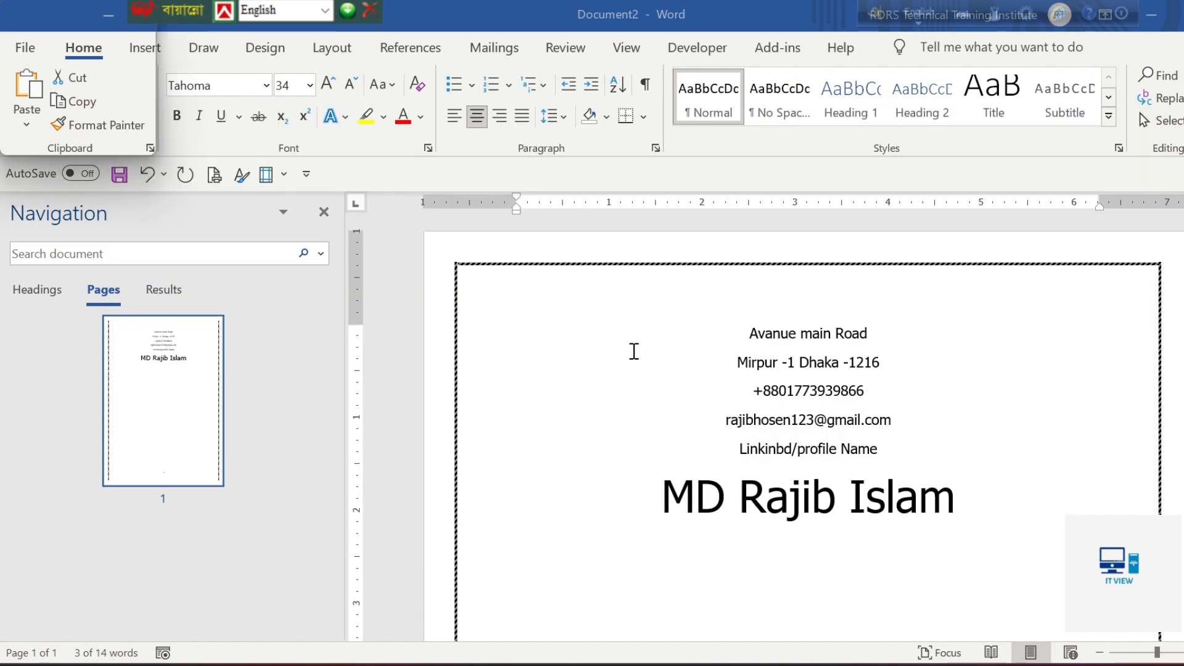
# Check the sub title size in the specification sheet and set the address, phone, e-mail and profile lines to size 14
pyautogui.hotkey('alt', 'Tab')
pyautogui.click(729, 241)
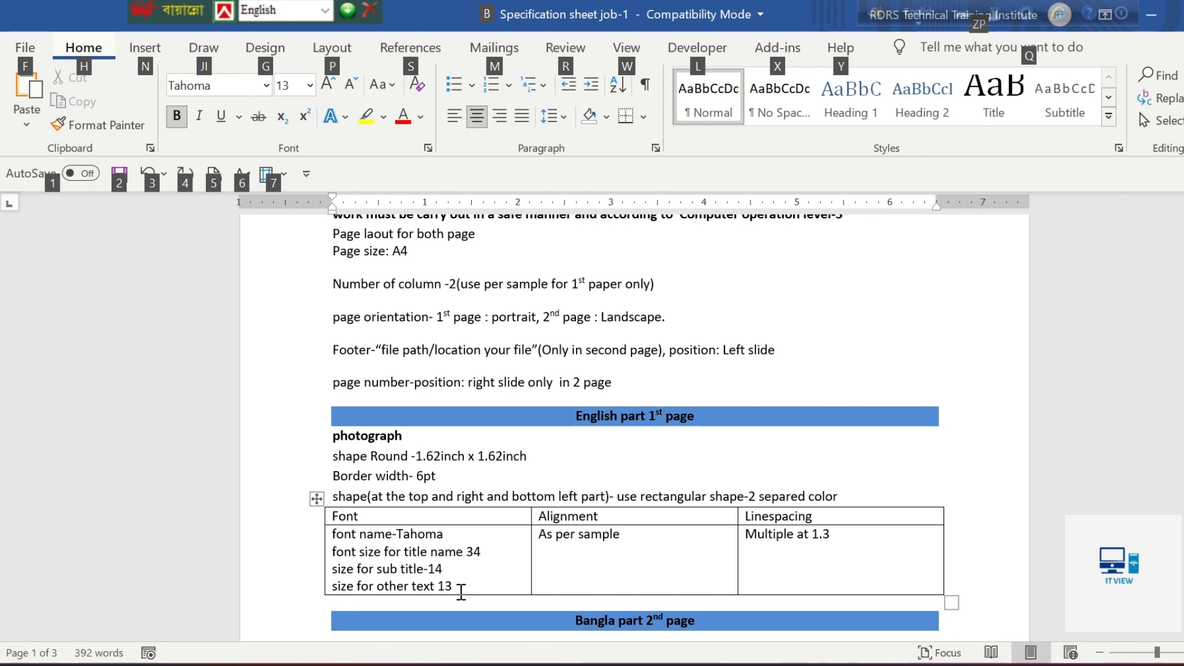
pyautogui.press('Escape')
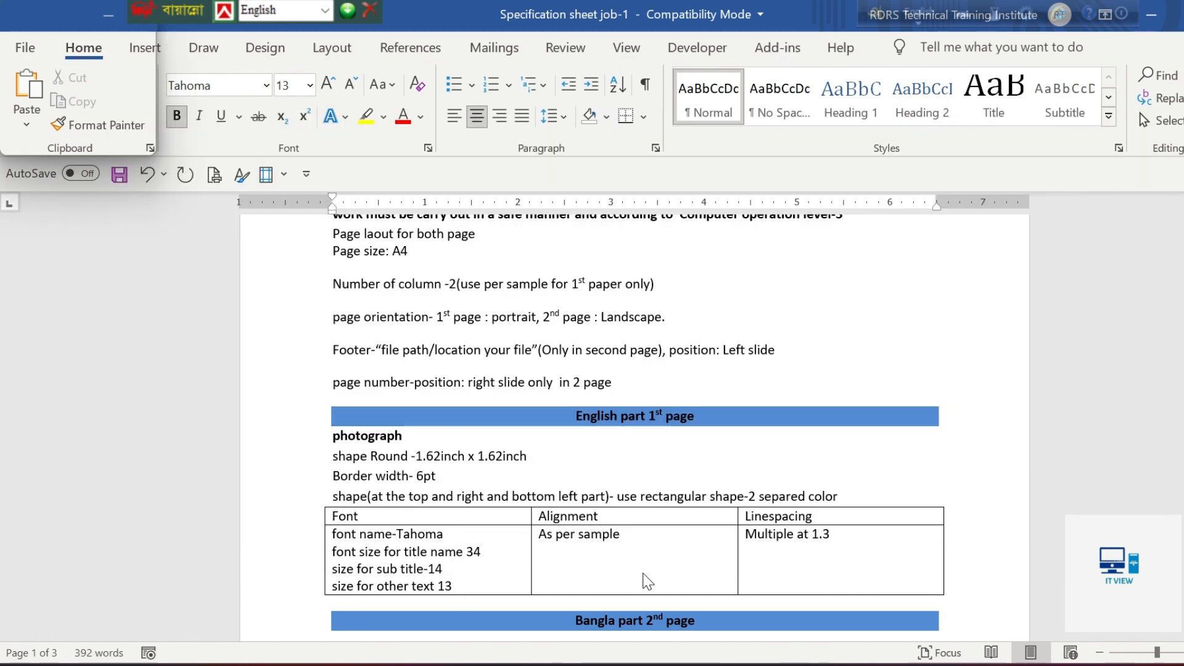
pyautogui.hotkey('alt', 'Tab')
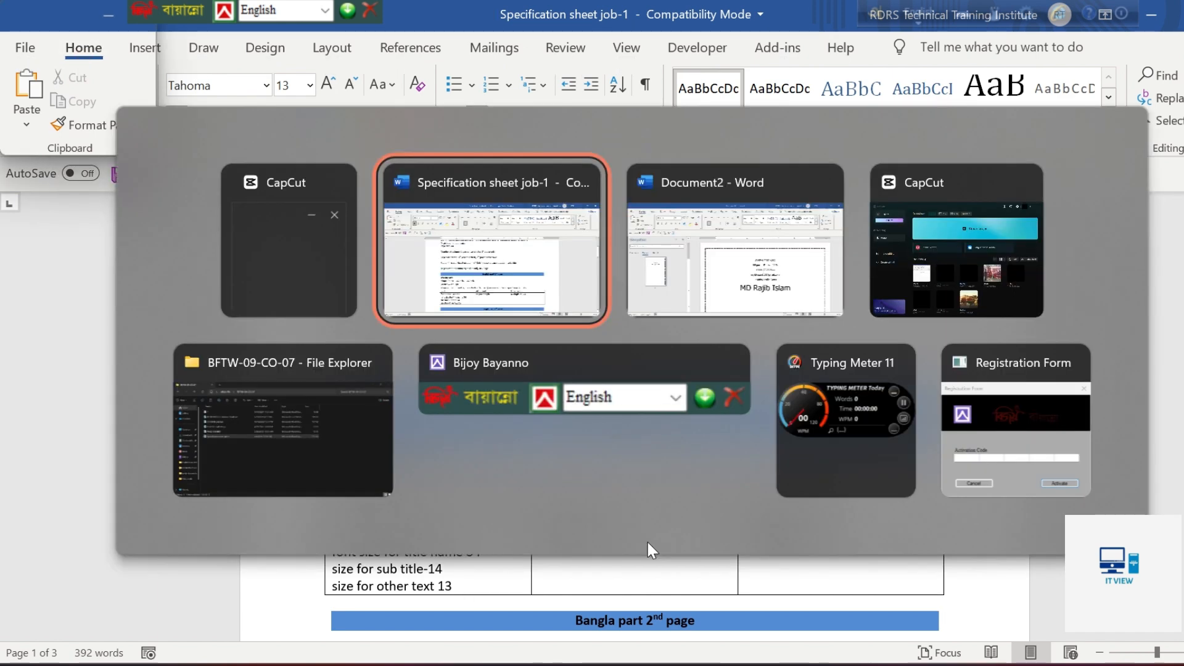
pyautogui.click(732, 311)
pyautogui.moveTo(882, 459); pyautogui.dragTo(772, 333)
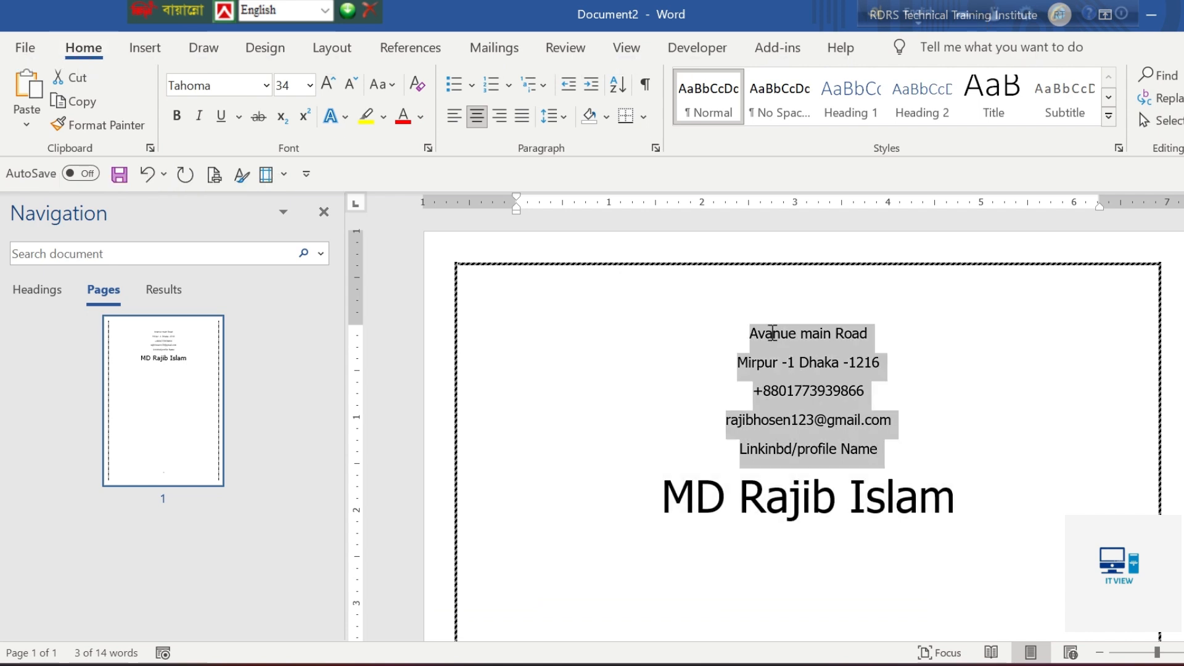
pyautogui.click(295, 85)
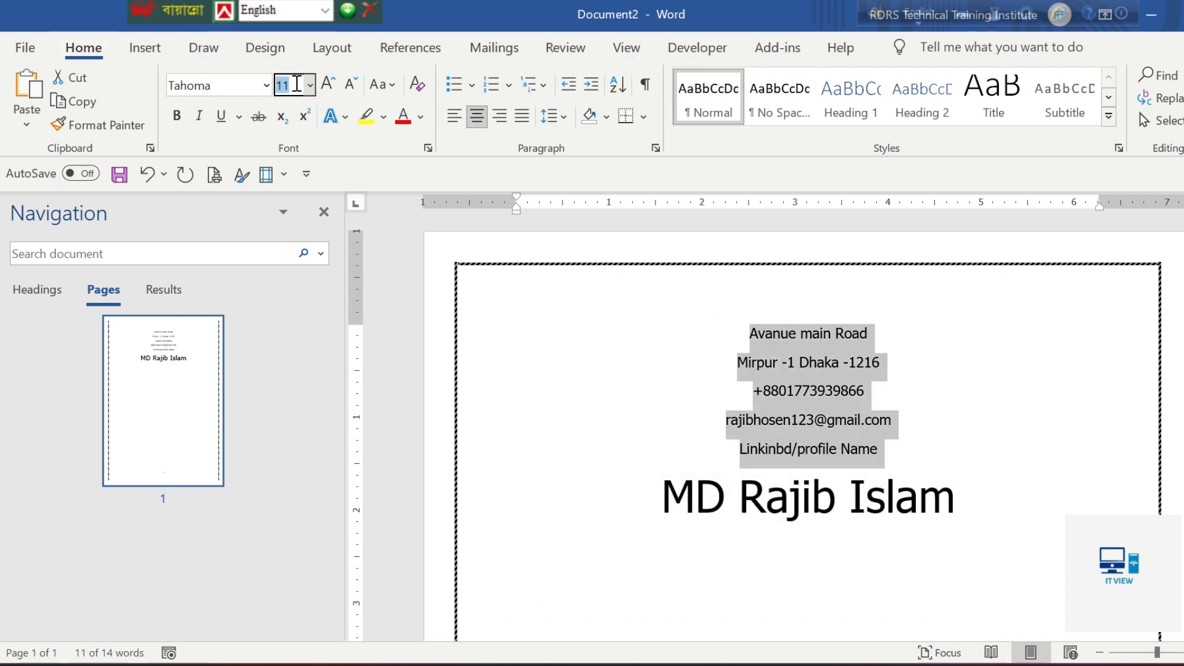
pyautogui.write('1')
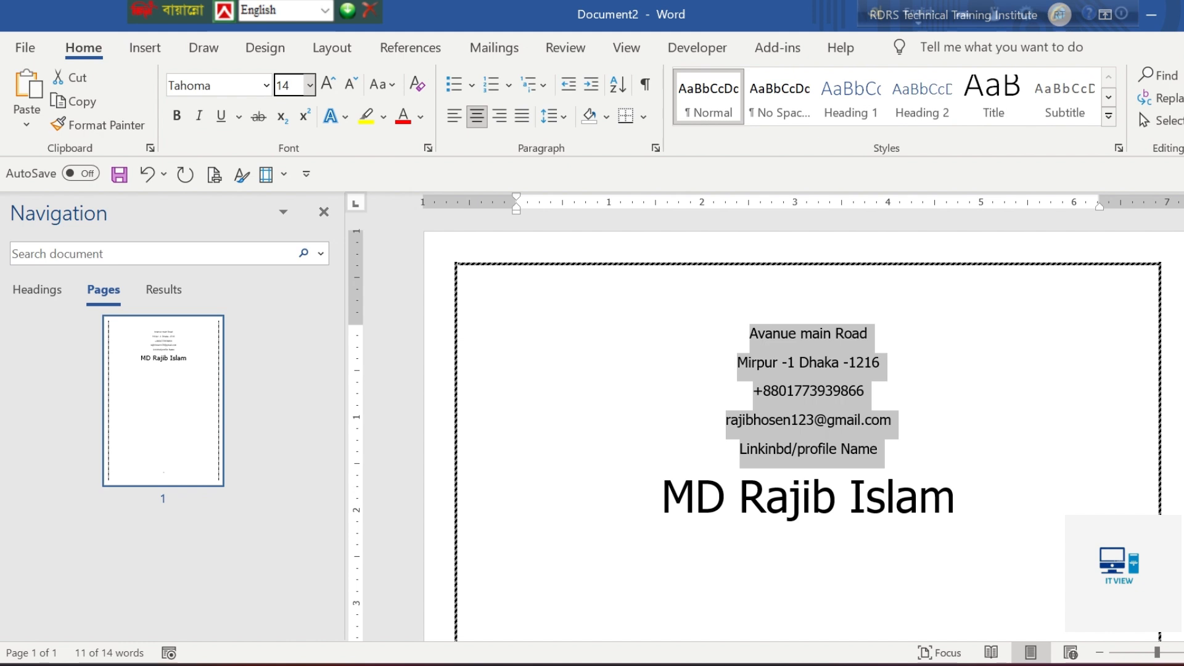
pyautogui.press('Return')
pyautogui.click(822, 472)
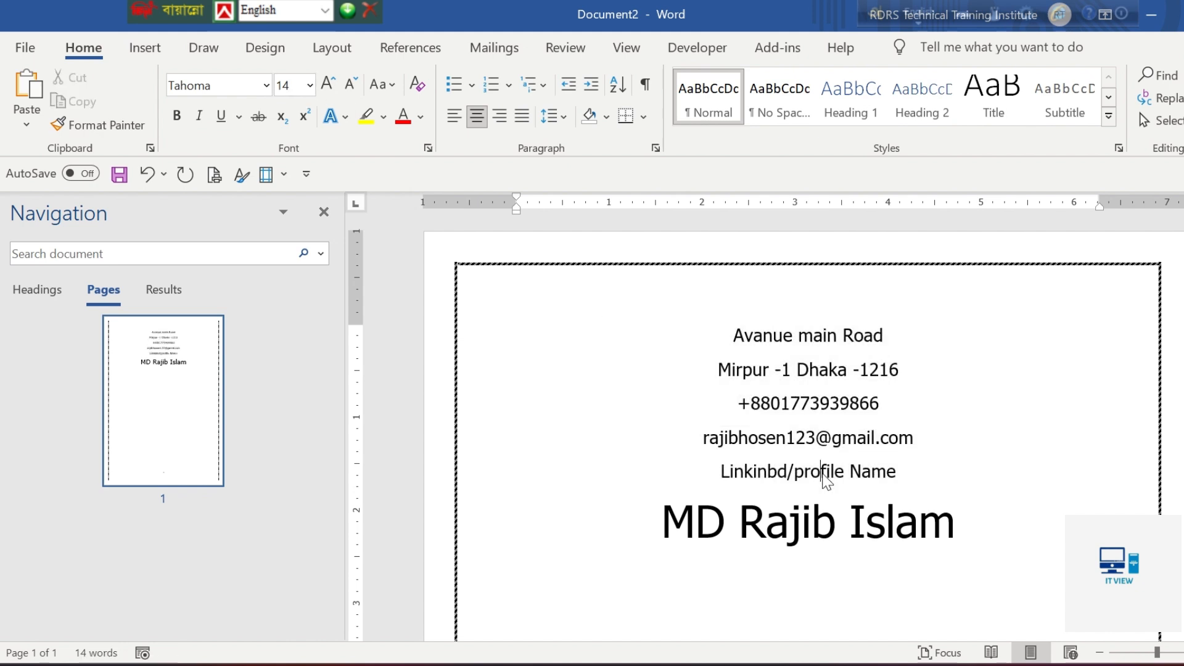
# Compare the header with the sample CV and make the address, phone, e-mail and profile lines bold
pyautogui.scroll(-10, 775, 425)
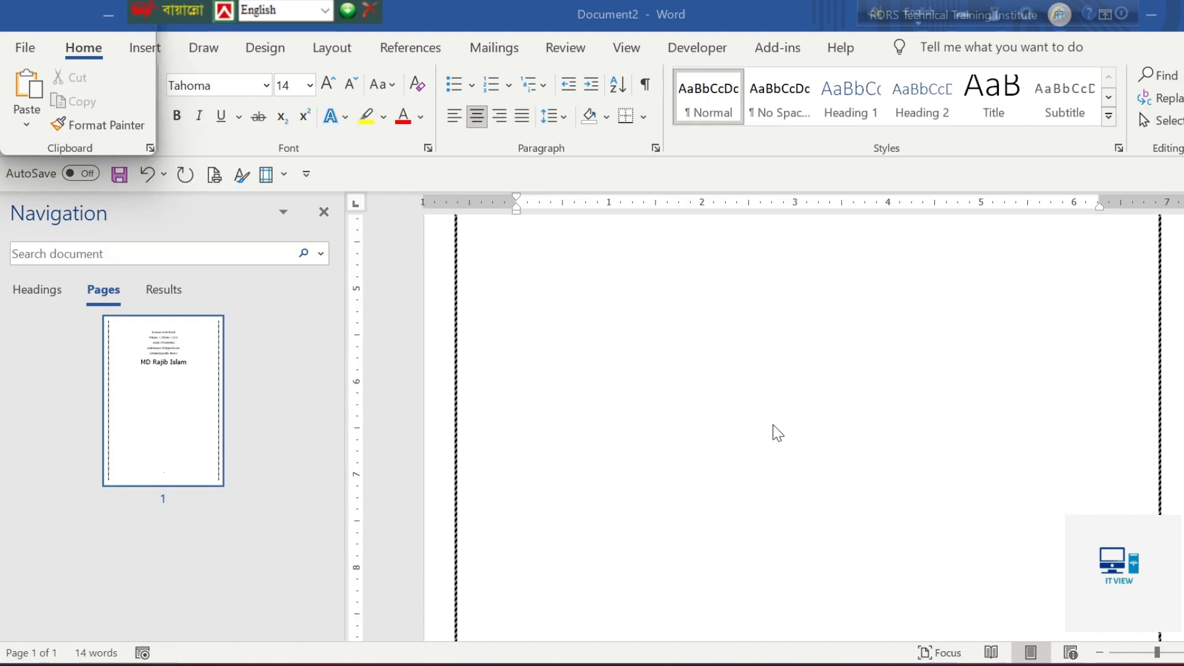
pyautogui.scroll(8, 789, 447)
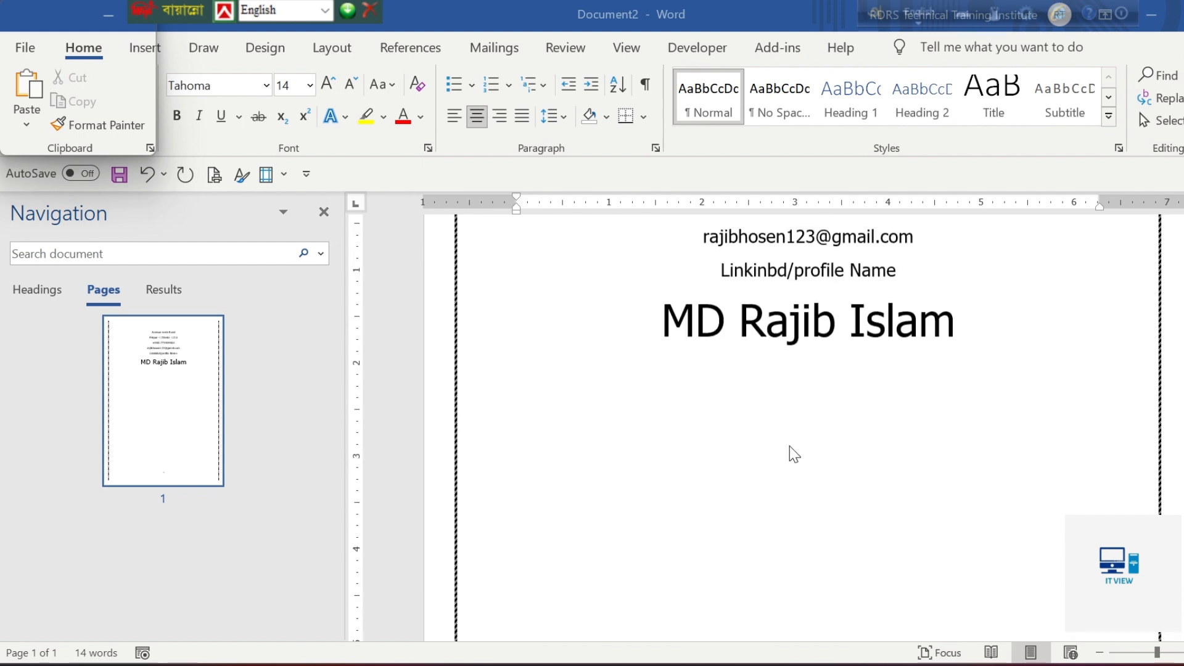
pyautogui.hotkey('alt', 'Tab')
pyautogui.hotkey('alt', 'Tab')
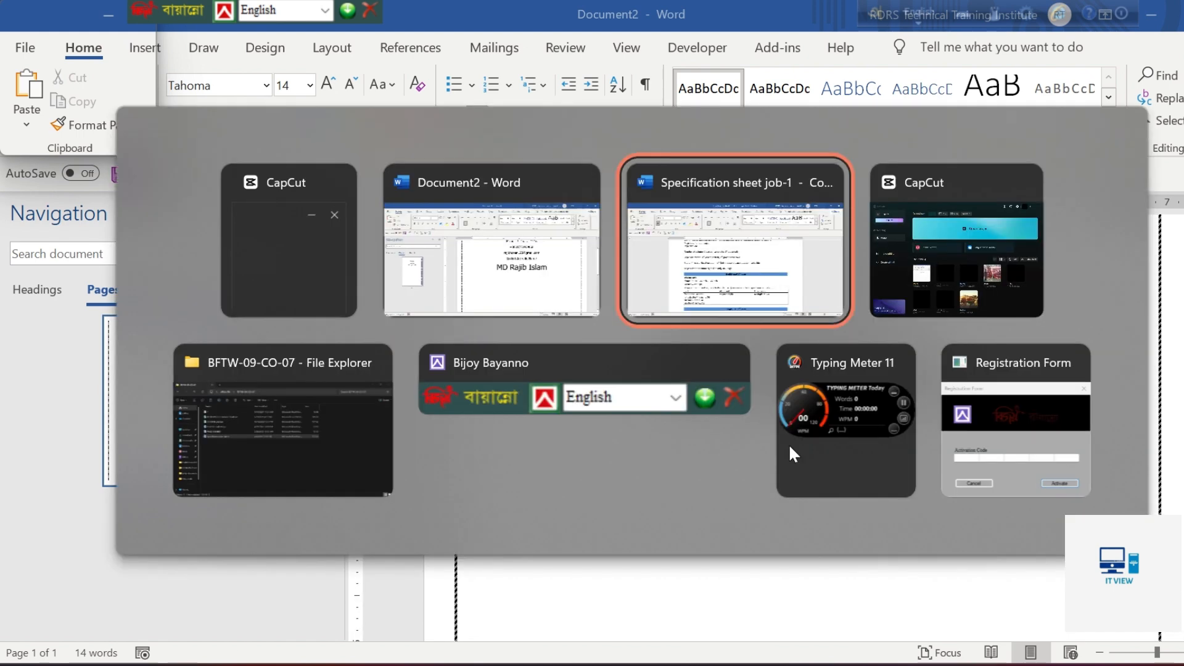
pyautogui.scroll(-8, 790, 444)
pyautogui.scroll(-4, 789, 444)
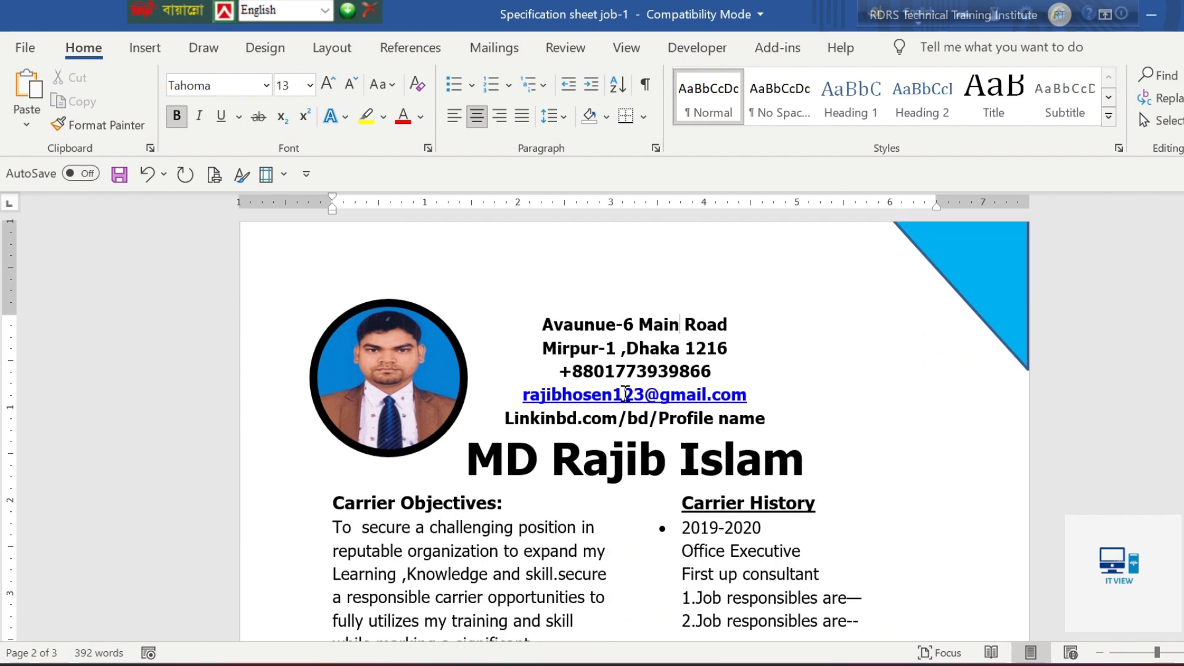
pyautogui.hotkey('alt', 'Tab')
pyautogui.hotkey('alt', 'Tab')
pyautogui.hotkey('alt', 'Tab')
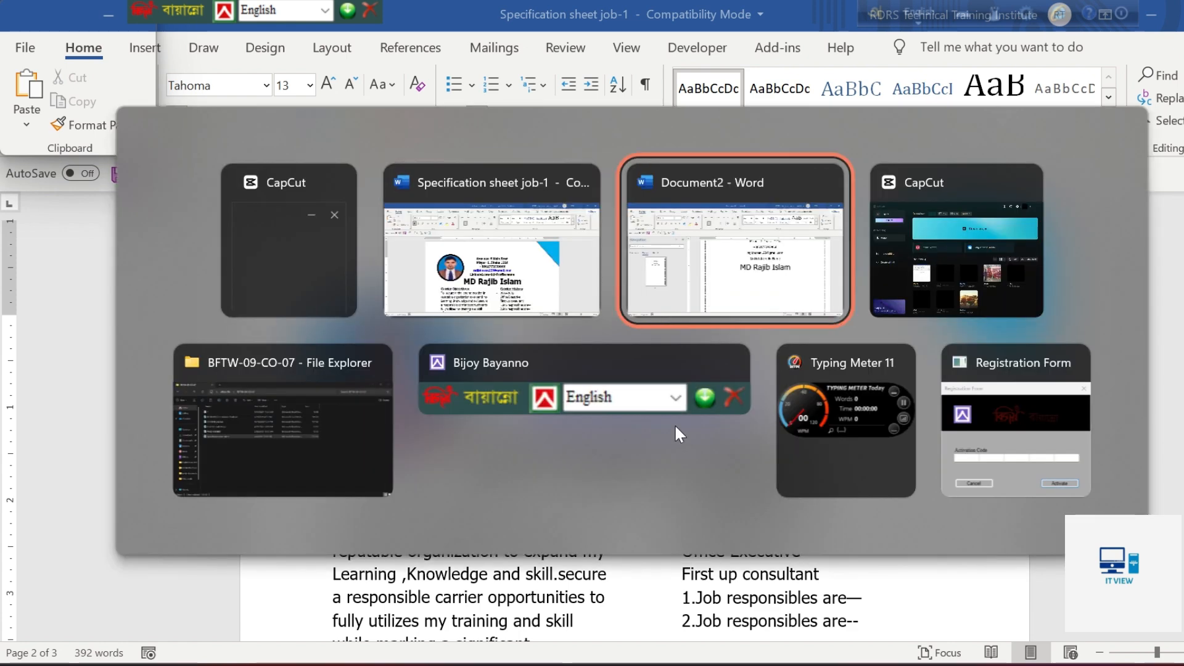
pyautogui.moveTo(898, 331); pyautogui.dragTo(727, 322)
pyautogui.click(177, 121)
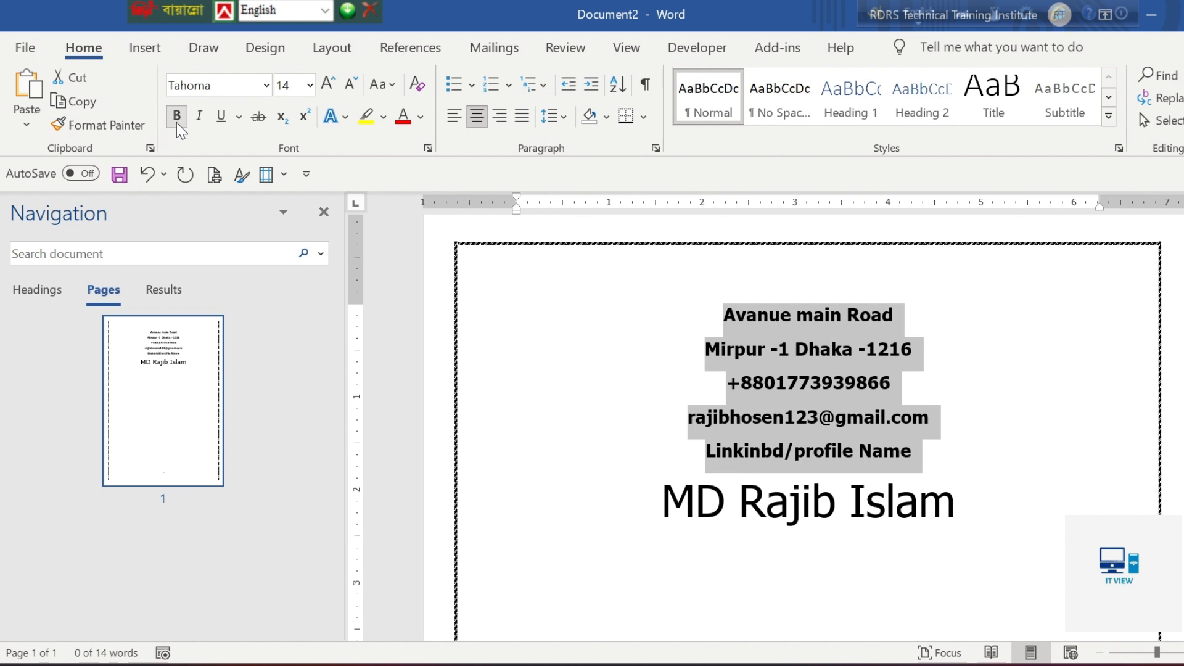
pyautogui.click(824, 378)
pyautogui.click(999, 501)
pyautogui.scroll(1, 608, 346)
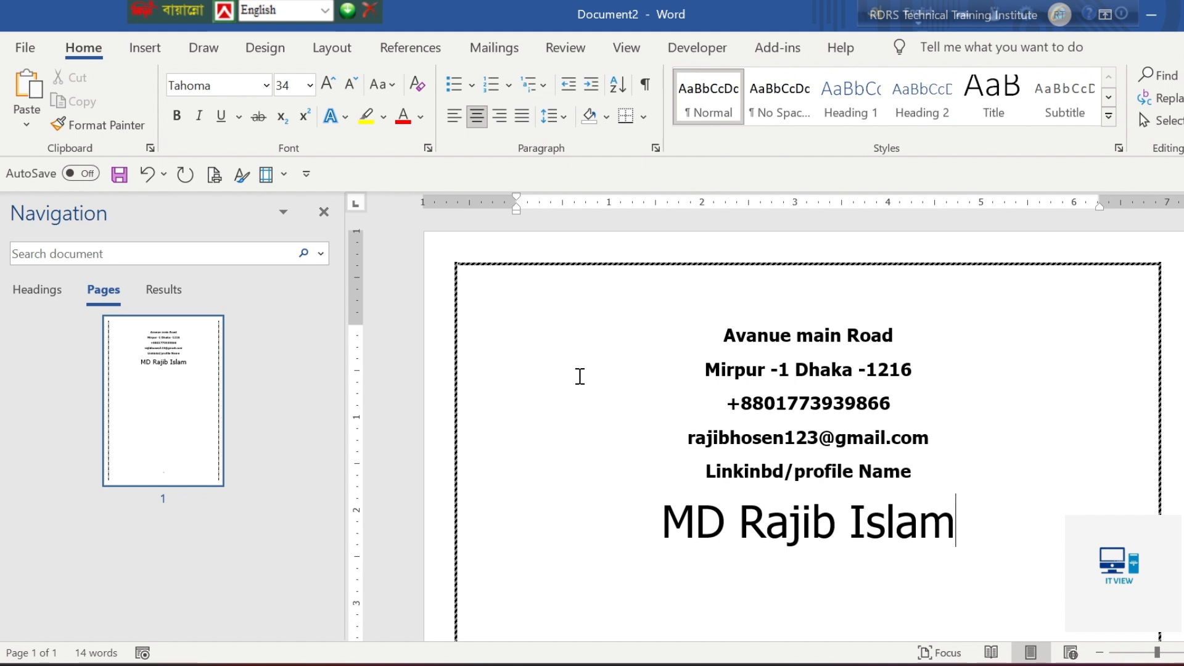
# Review the sample's round photo and the specification sheet's photograph requirements for shape, size and border width
pyautogui.hotkey('alt', 'Tab')
pyautogui.click(678, 234)
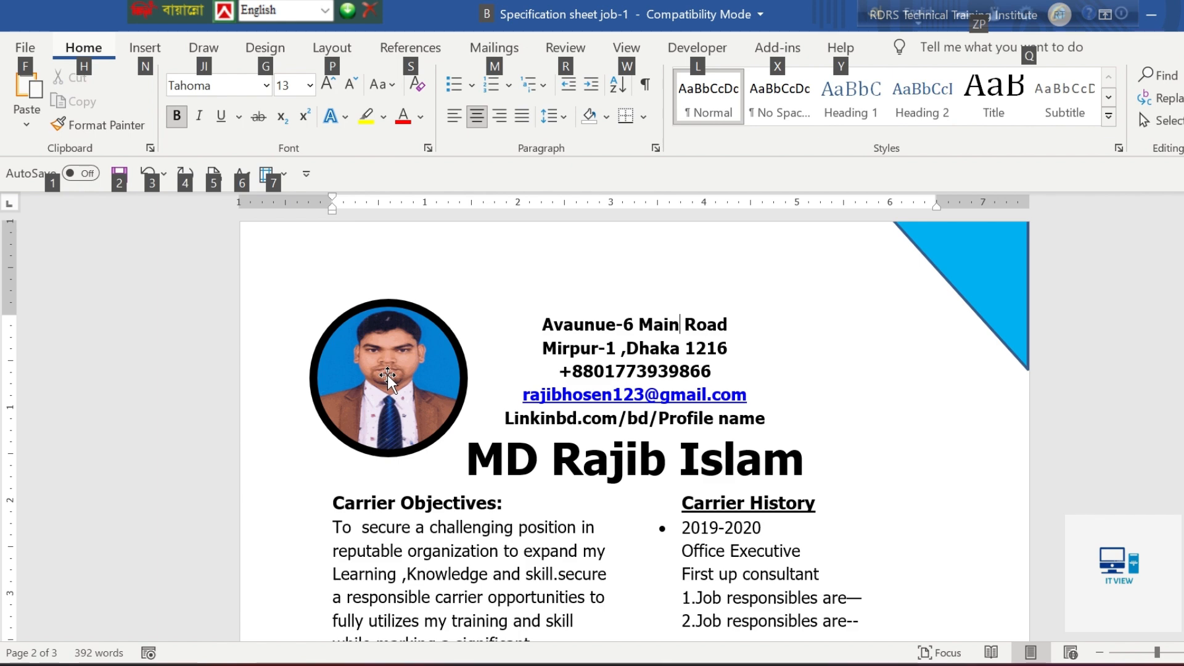
pyautogui.hotkey('alt', 'Tab')
pyautogui.click(543, 392)
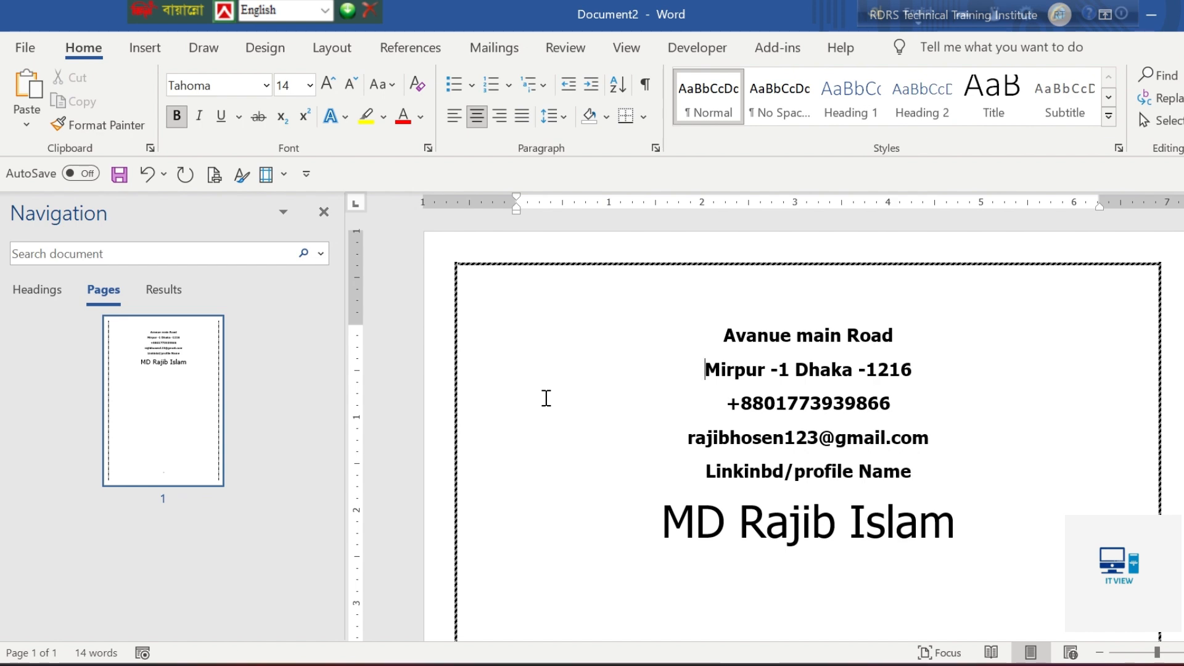
pyautogui.hotkey('alt', 'Tab')
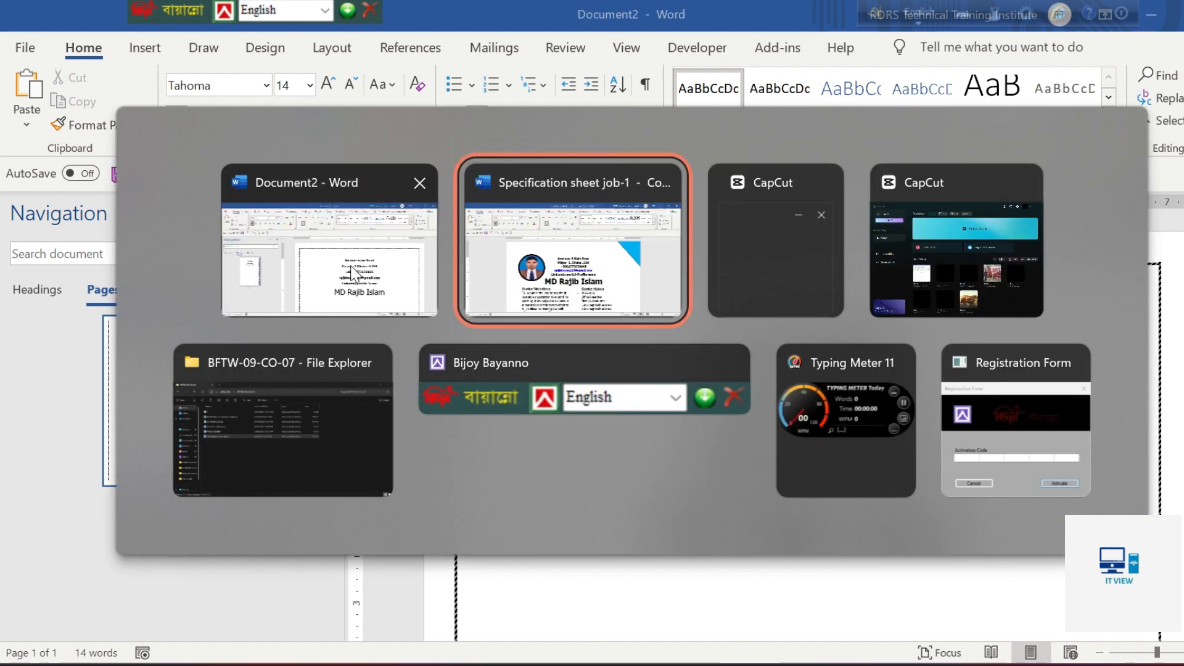
pyautogui.click(595, 279)
pyautogui.scroll(8, 593, 281)
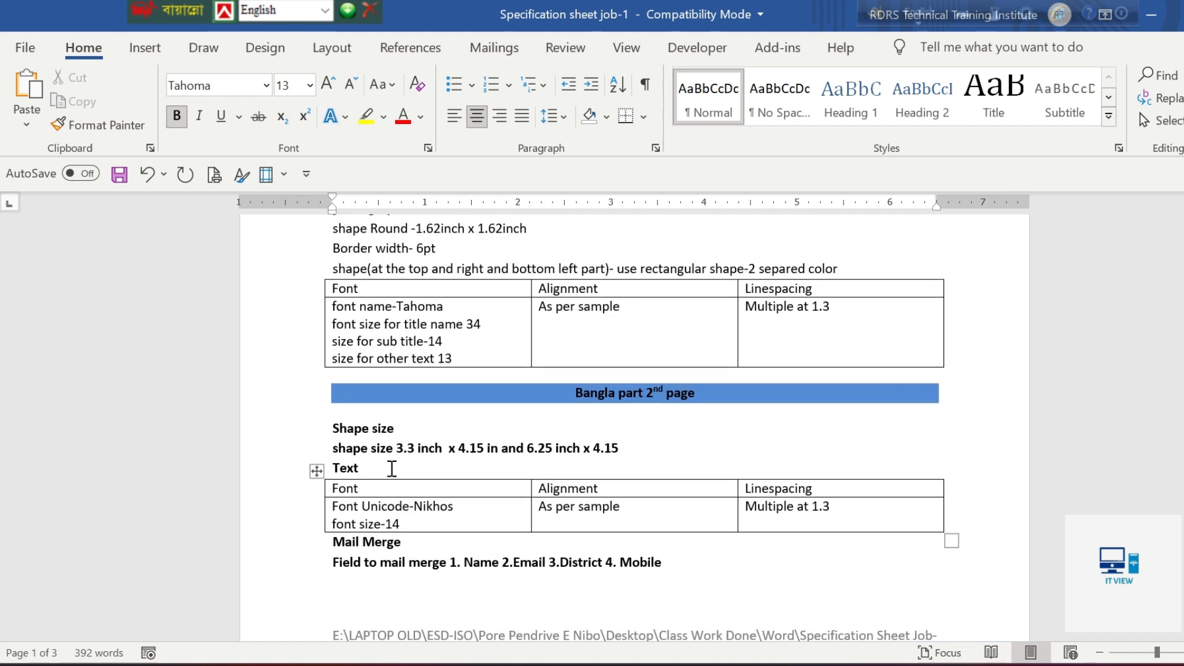
pyautogui.scroll(3, 392, 468)
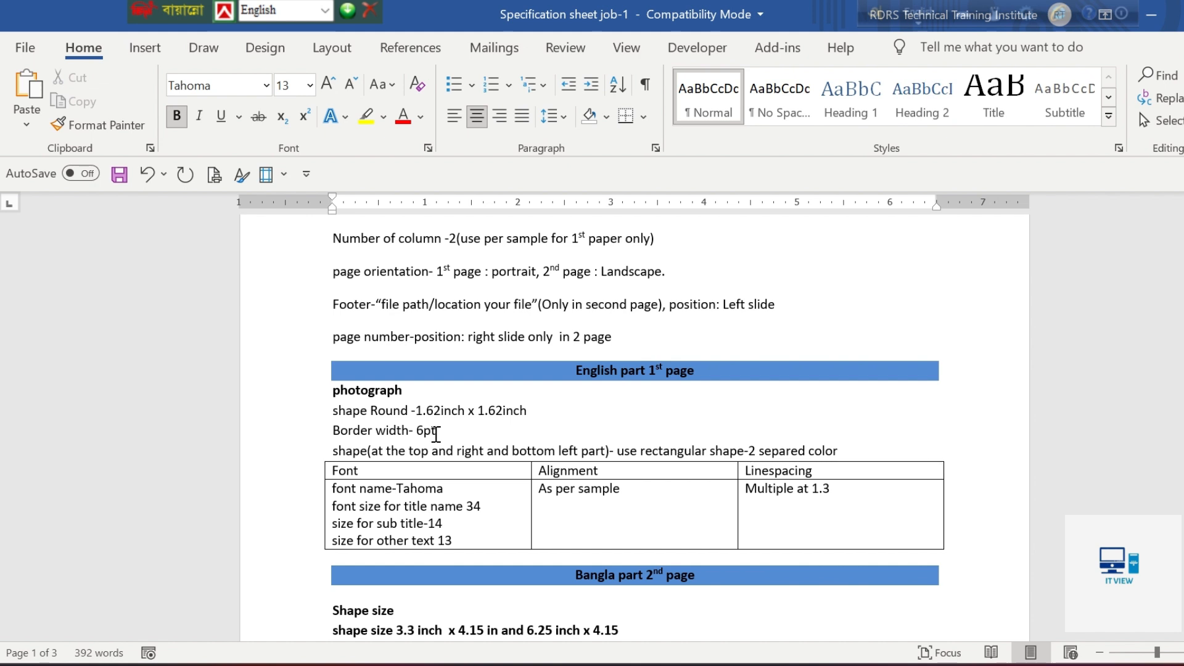
pyautogui.hotkey('alt', 'Tab')
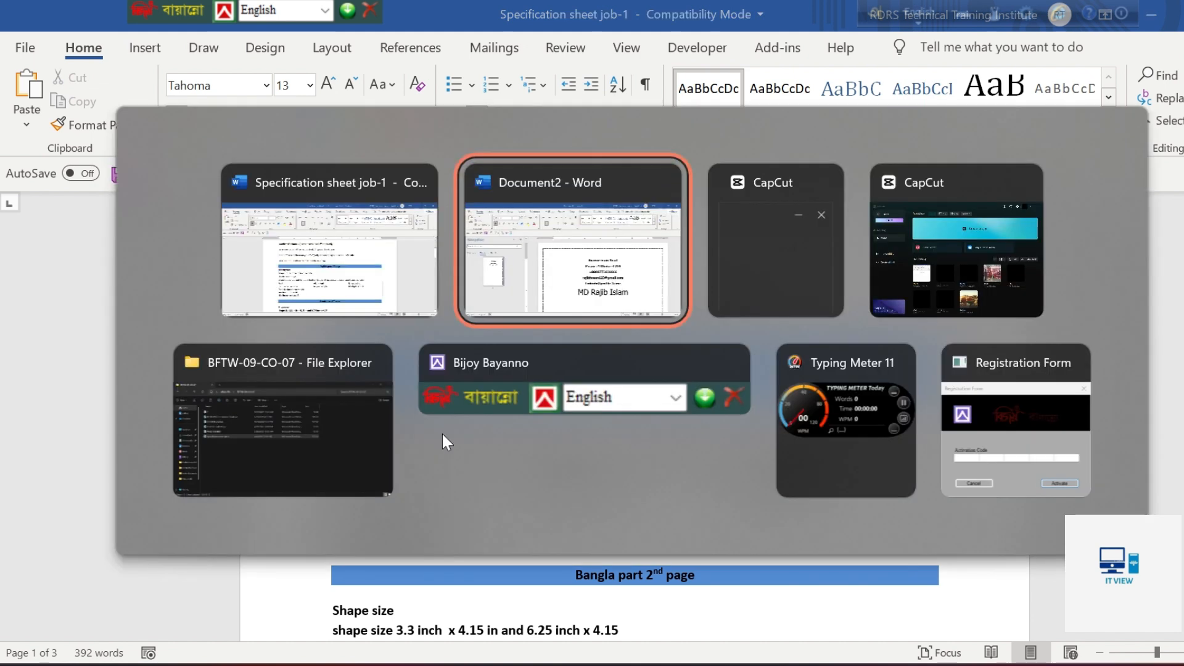
pyautogui.click(540, 381)
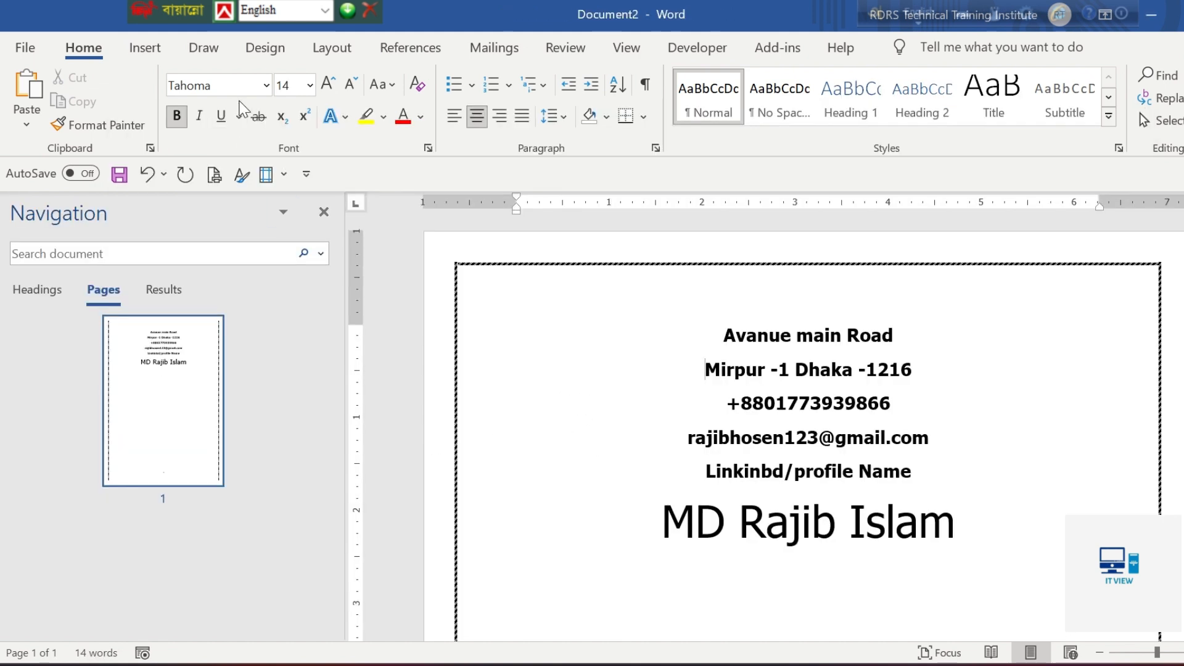
pyautogui.click(143, 47)
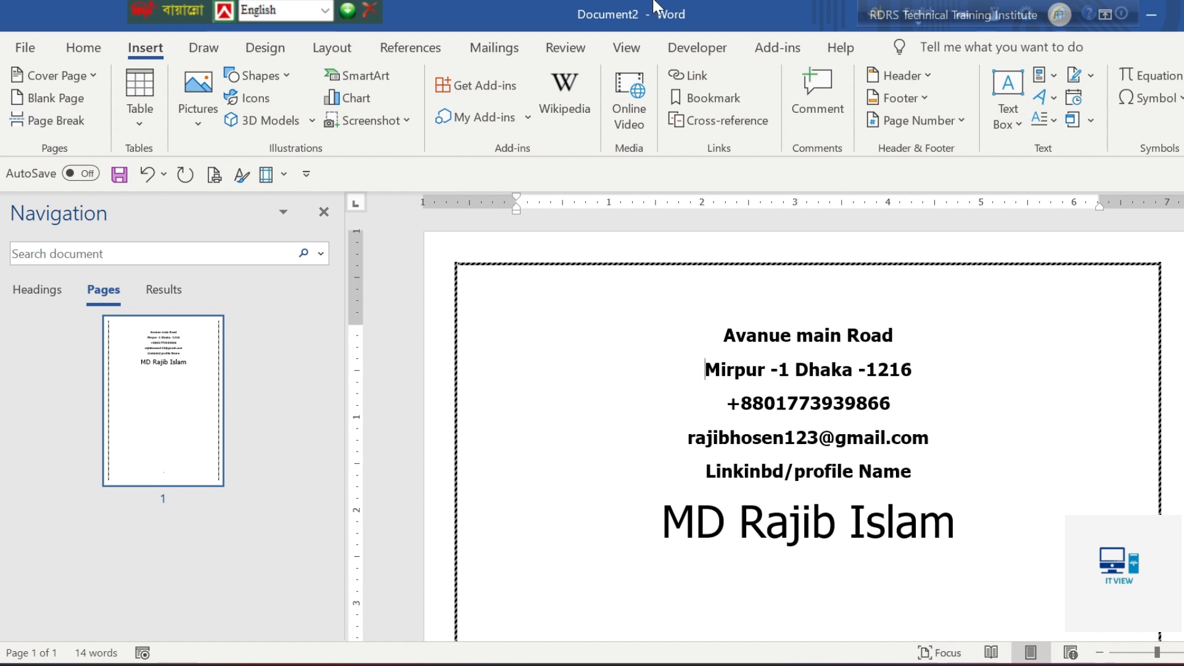
pyautogui.click(937, 664)
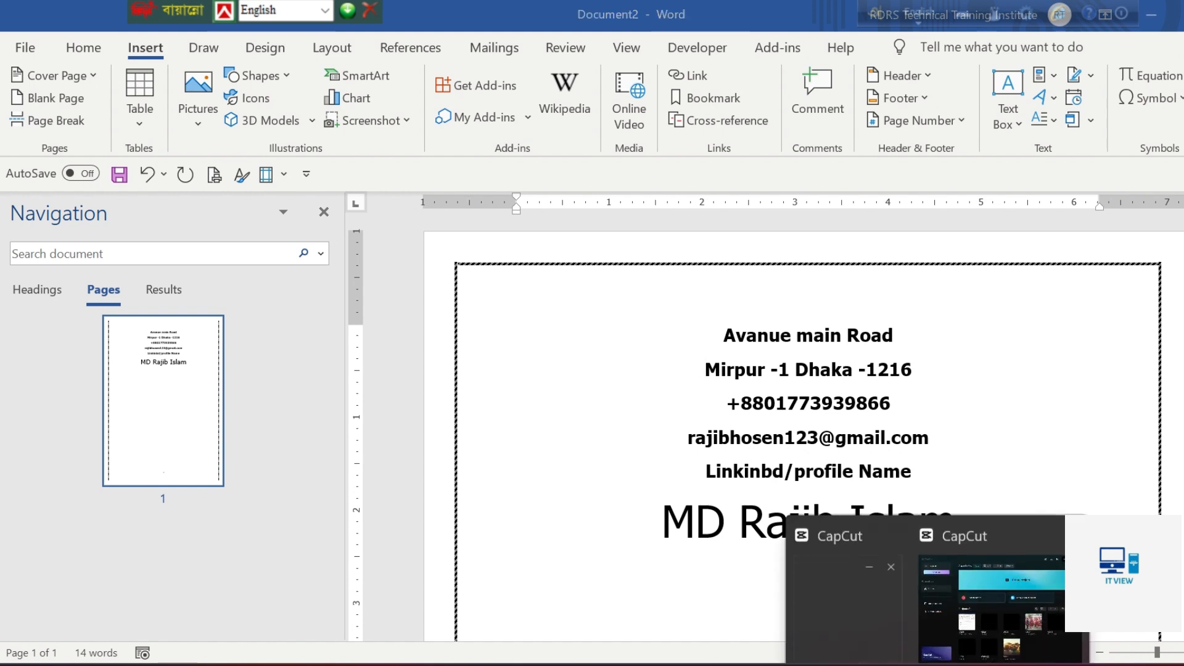
pyautogui.click(979, 514)
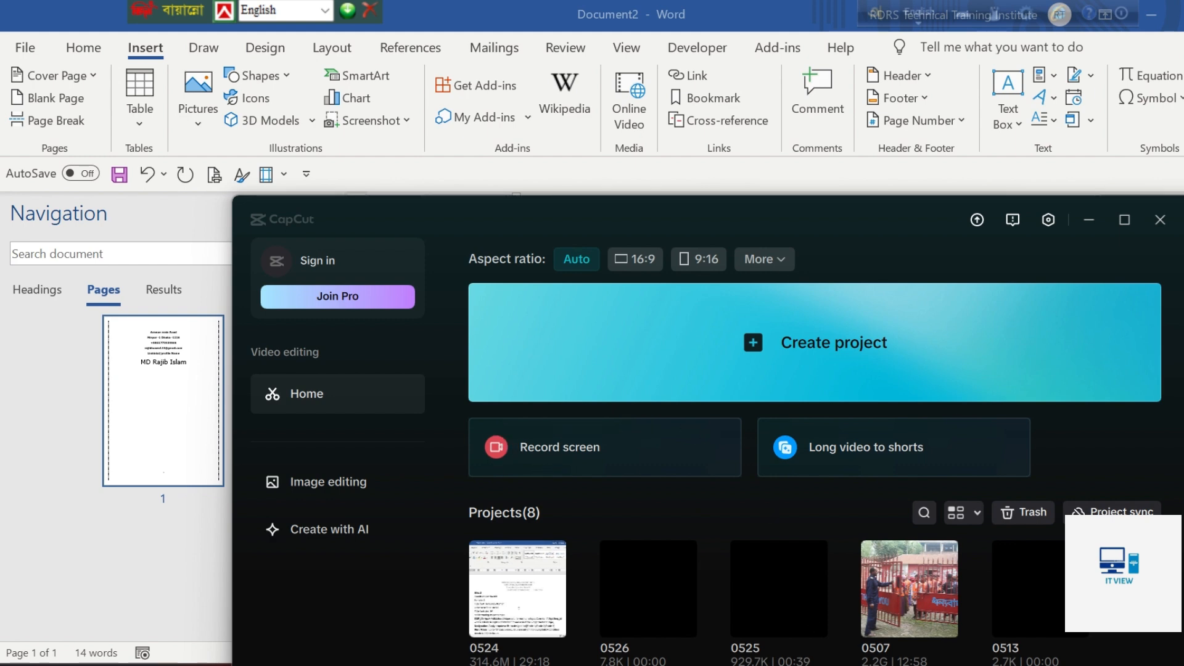
pyautogui.moveTo(853, 217); pyautogui.dragTo(763, 119)
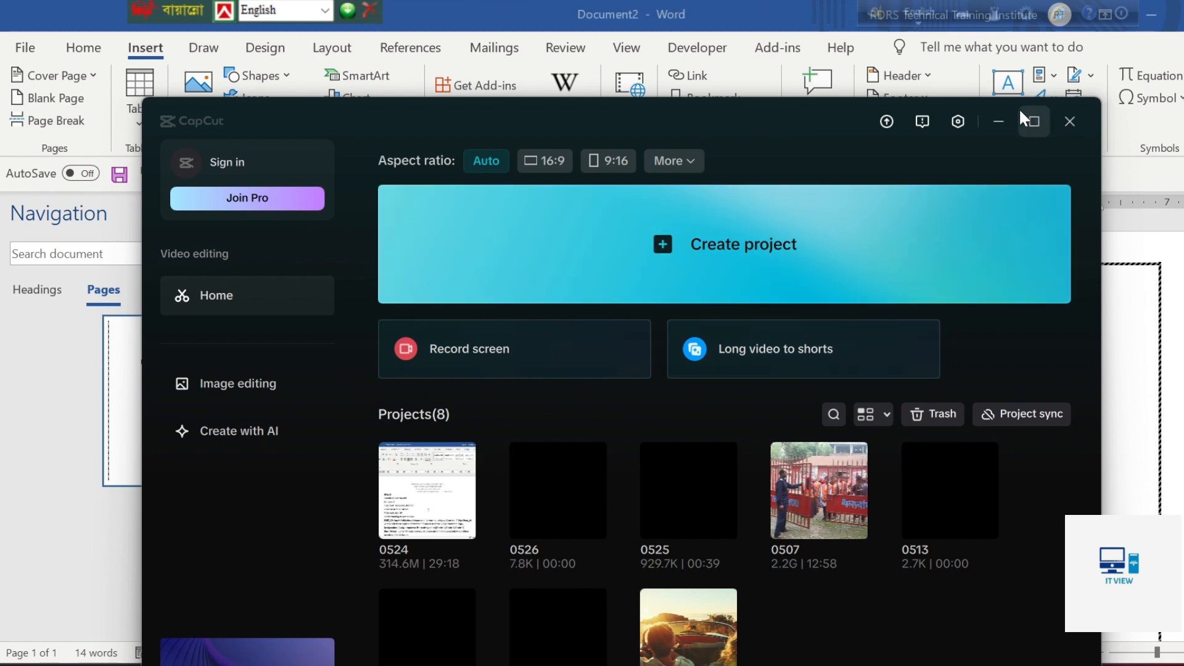
pyautogui.click(998, 123)
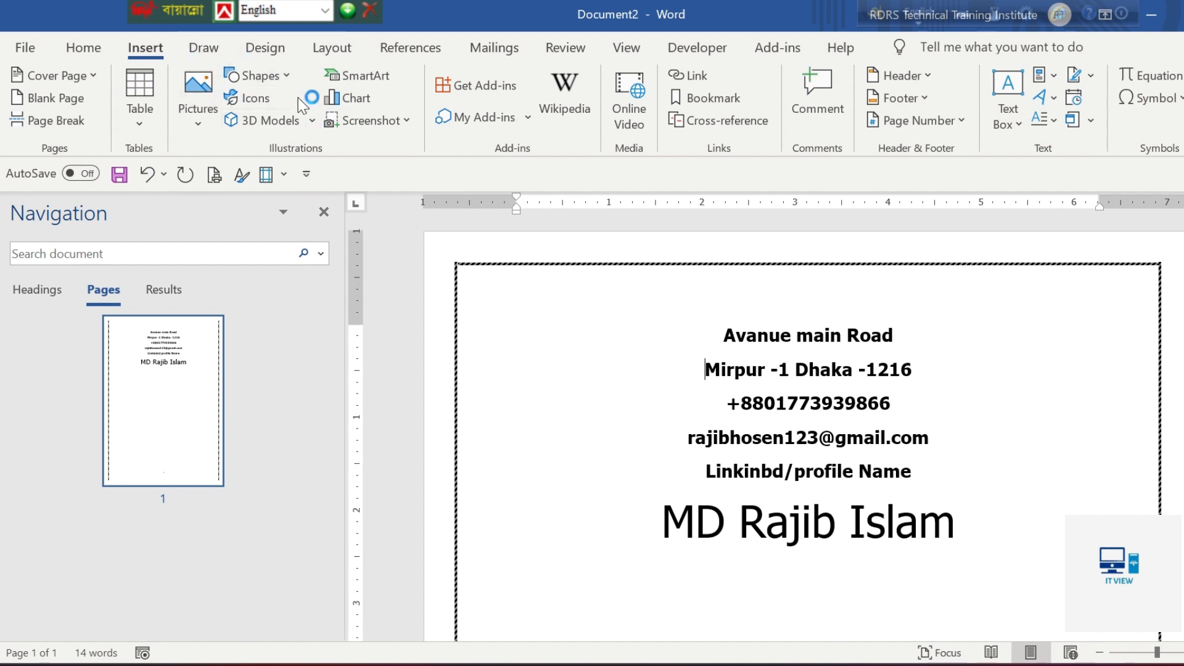
# Draw an oval about 1.88" wide and 2.31" high beside the contact lines, inside the page border's left edge
pyautogui.click(282, 80)
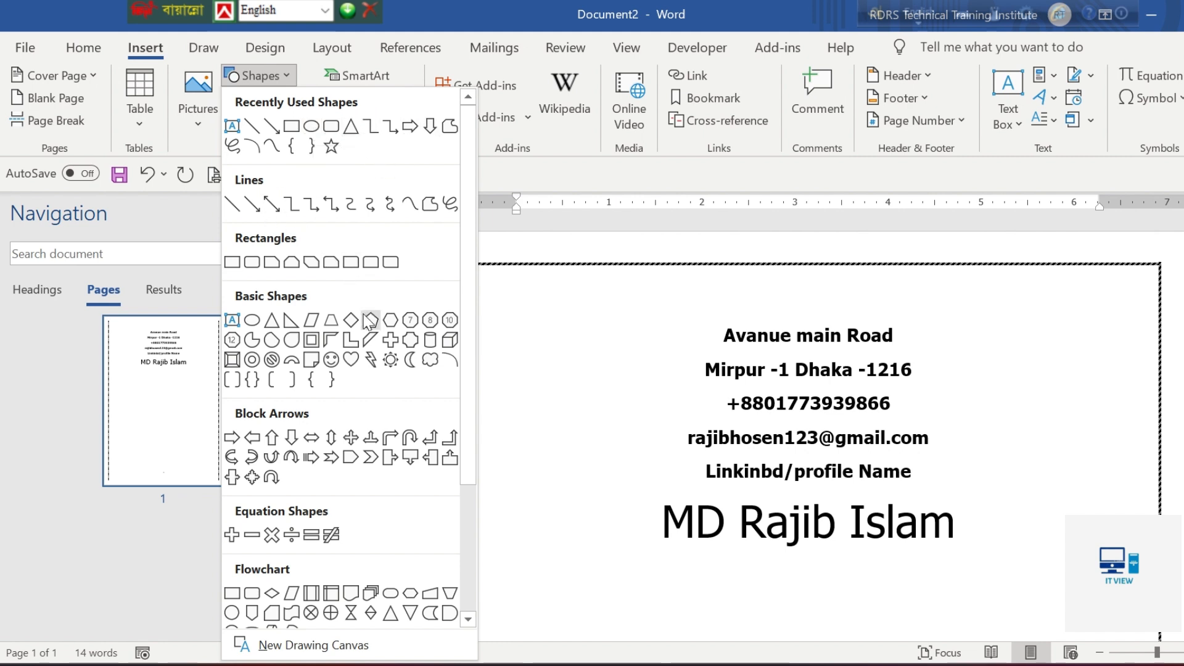
pyautogui.click(254, 338)
pyautogui.moveTo(499, 299)
pyautogui.mouseDown()
pyautogui.moveTo(644, 524)
pyautogui.moveTo(675, 516)
pyautogui.mouseUp()
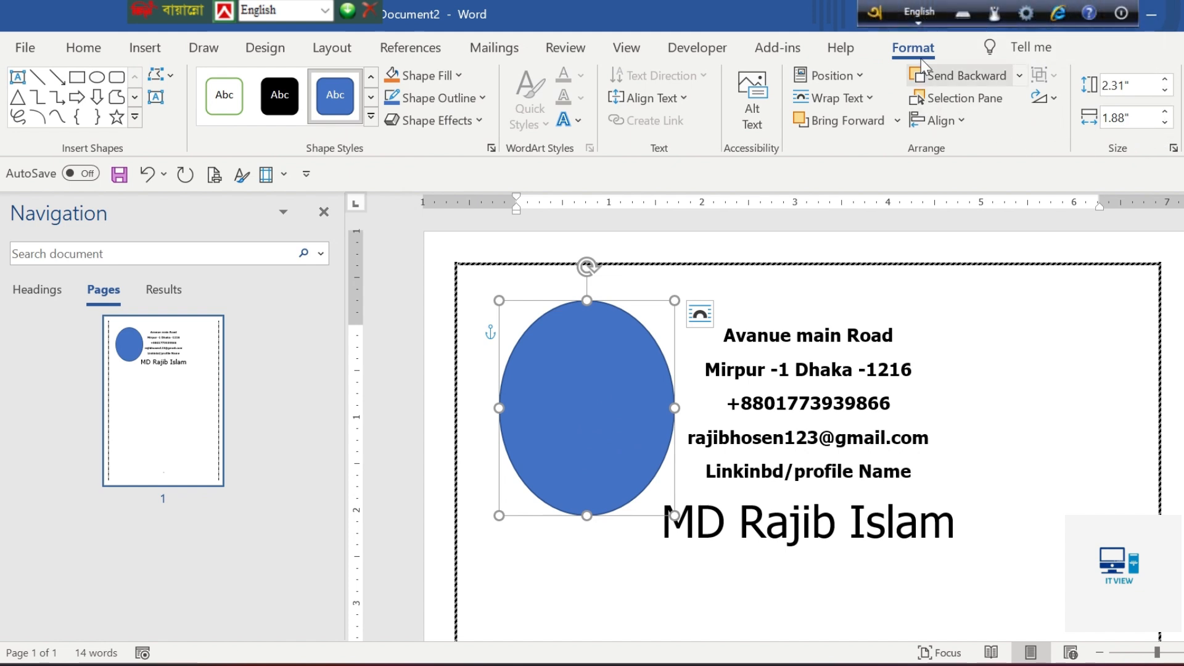
# Set the oval's height to 1.62"
pyautogui.click(1125, 85)
pyautogui.moveTo(1130, 86); pyautogui.dragTo(1116, 85)
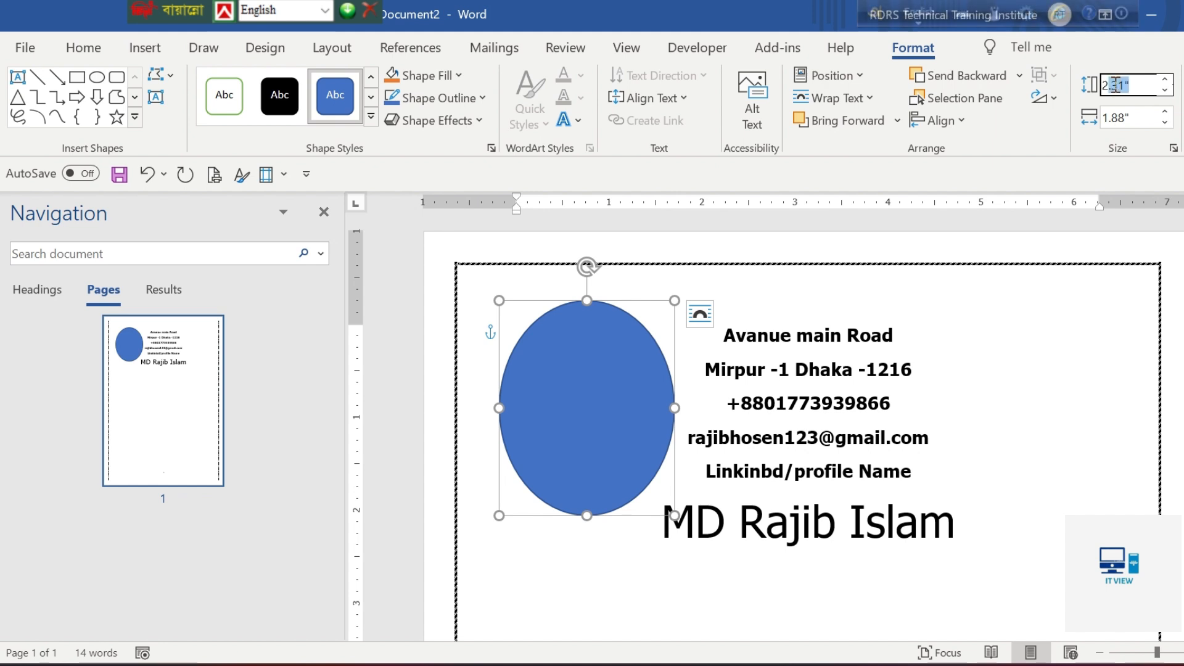
pyautogui.click(1123, 82)
pyautogui.press('BackSpace')
pyautogui.press('BackSpace')
pyautogui.press('BackSpace')
pyautogui.write('1.62')
# Set the oval's width to 1.62" to make it a circle
pyautogui.click(1125, 117)
pyautogui.click(1126, 117)
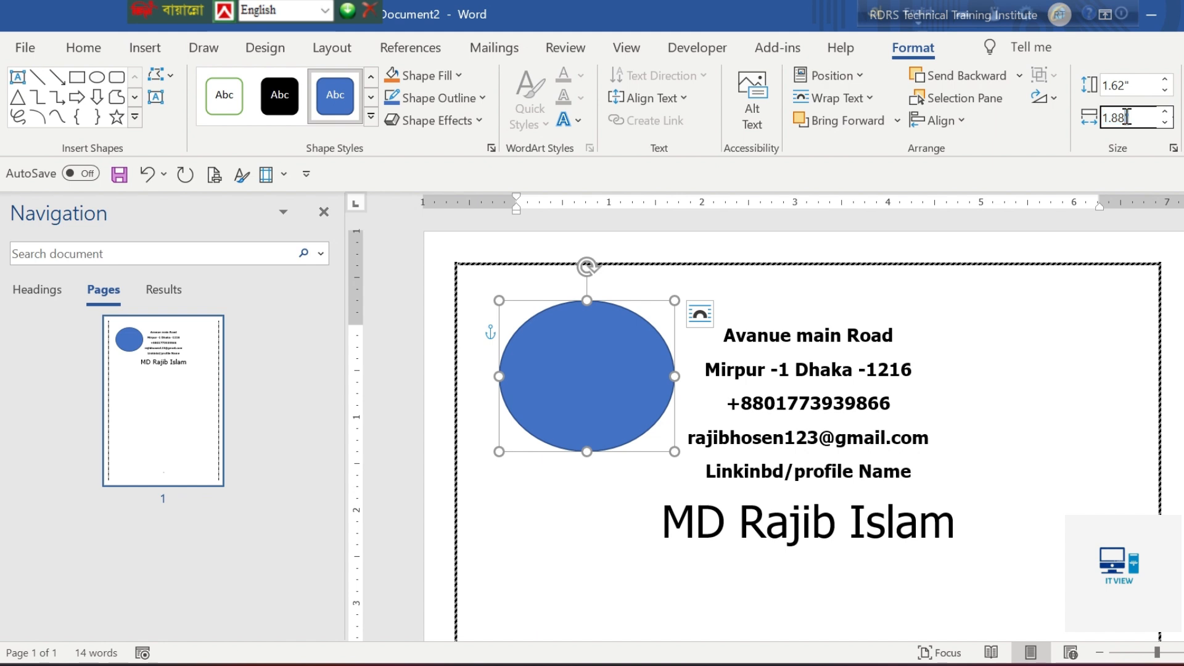
pyautogui.press('BackSpace')
pyautogui.press('BackSpace')
pyautogui.press('BackSpace')
pyautogui.press('BackSpace')
pyautogui.write('1.62')
pyautogui.press('Return')
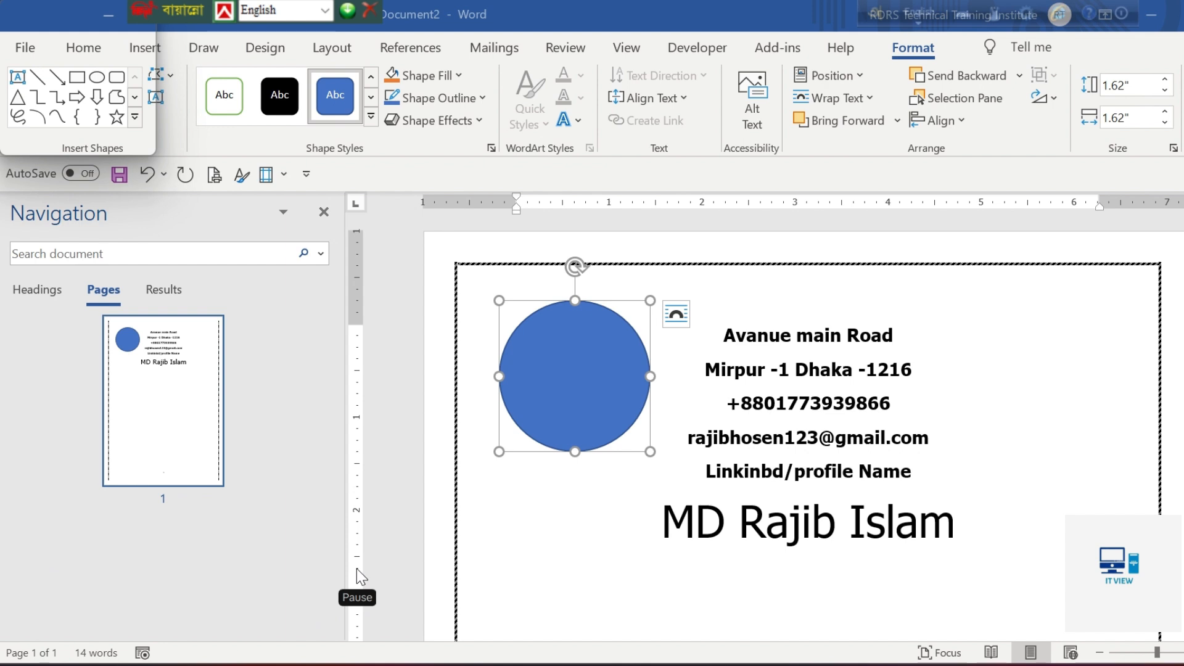
# Fill the blue circle with a portrait photo file from the Downloads folder
pyautogui.click(564, 379)
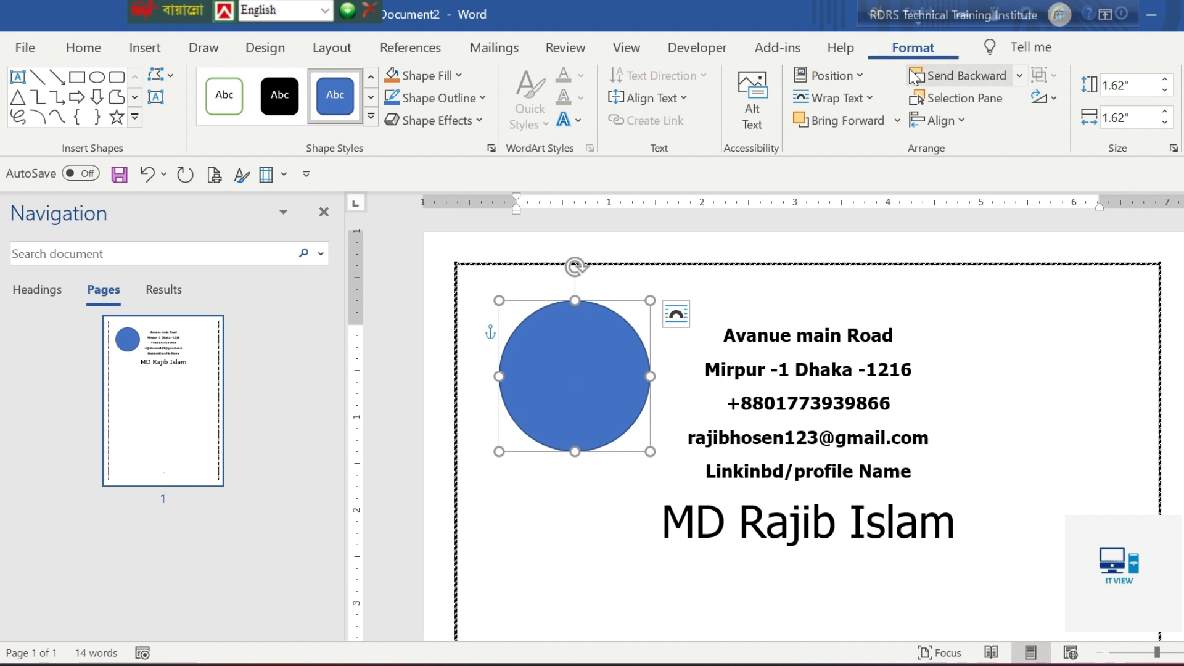
pyautogui.click(460, 77)
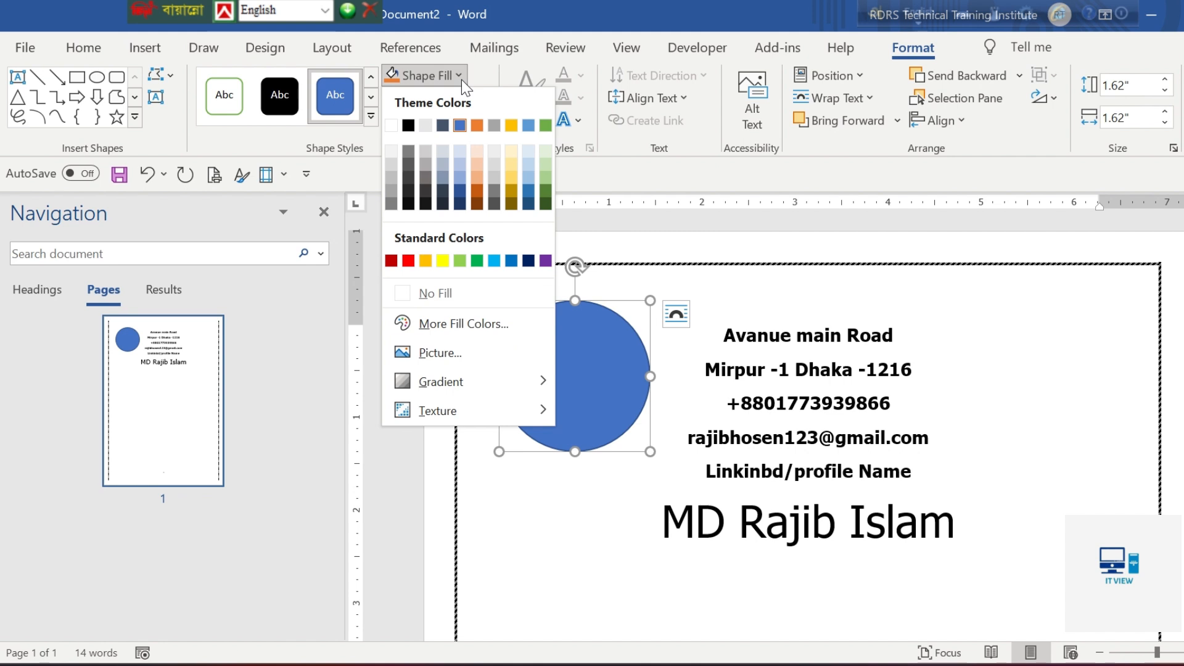
pyautogui.click(439, 353)
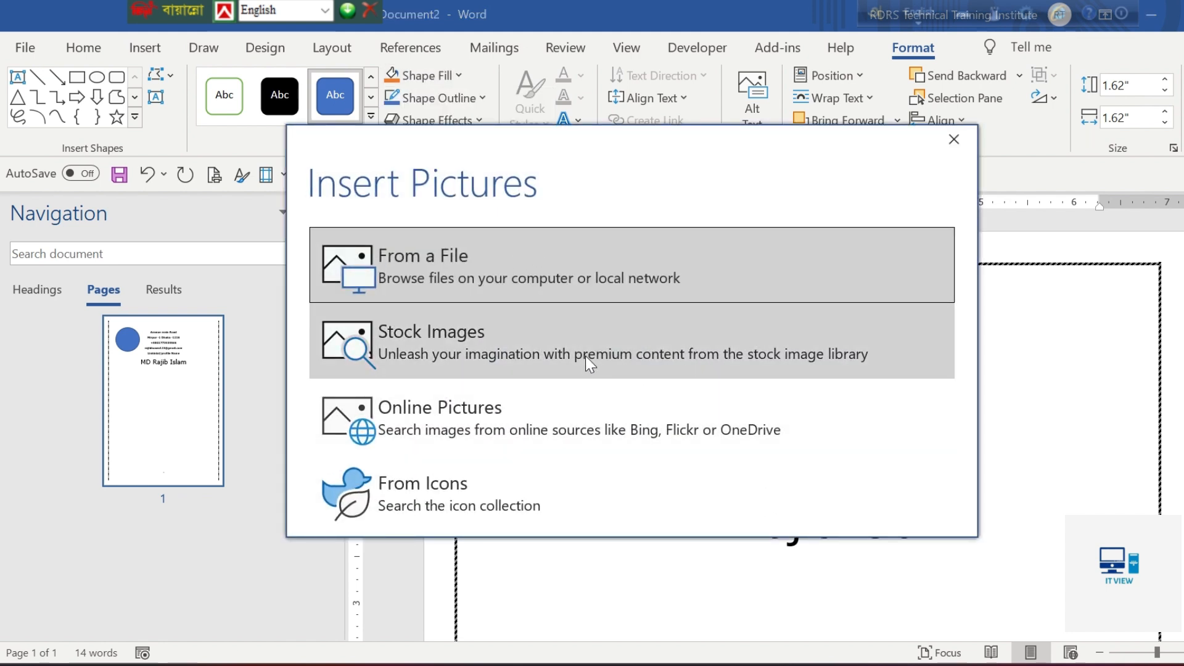
pyautogui.click(454, 278)
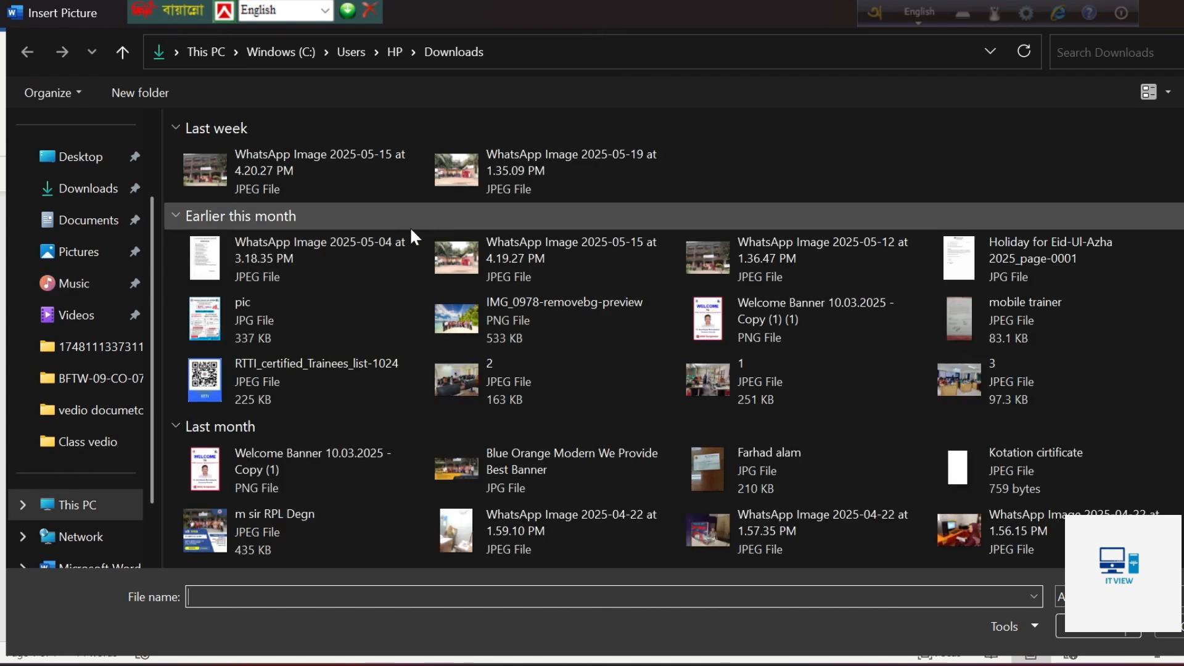
pyautogui.click(71, 201)
pyautogui.scroll(-10, 641, 302)
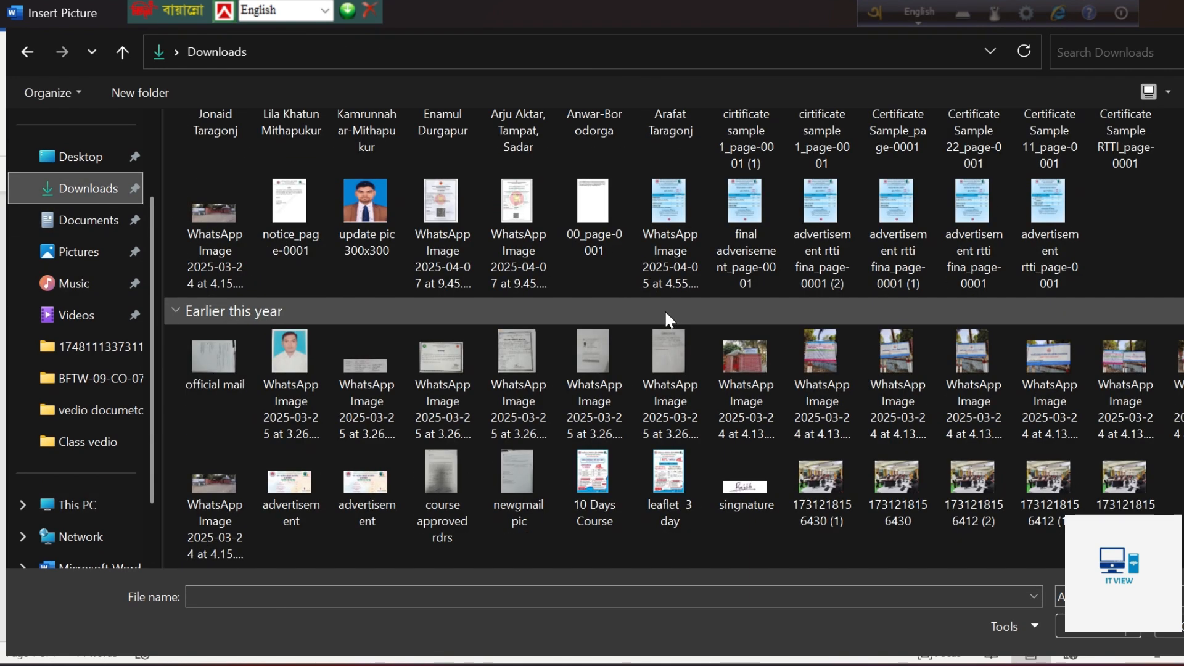
pyautogui.click(390, 217)
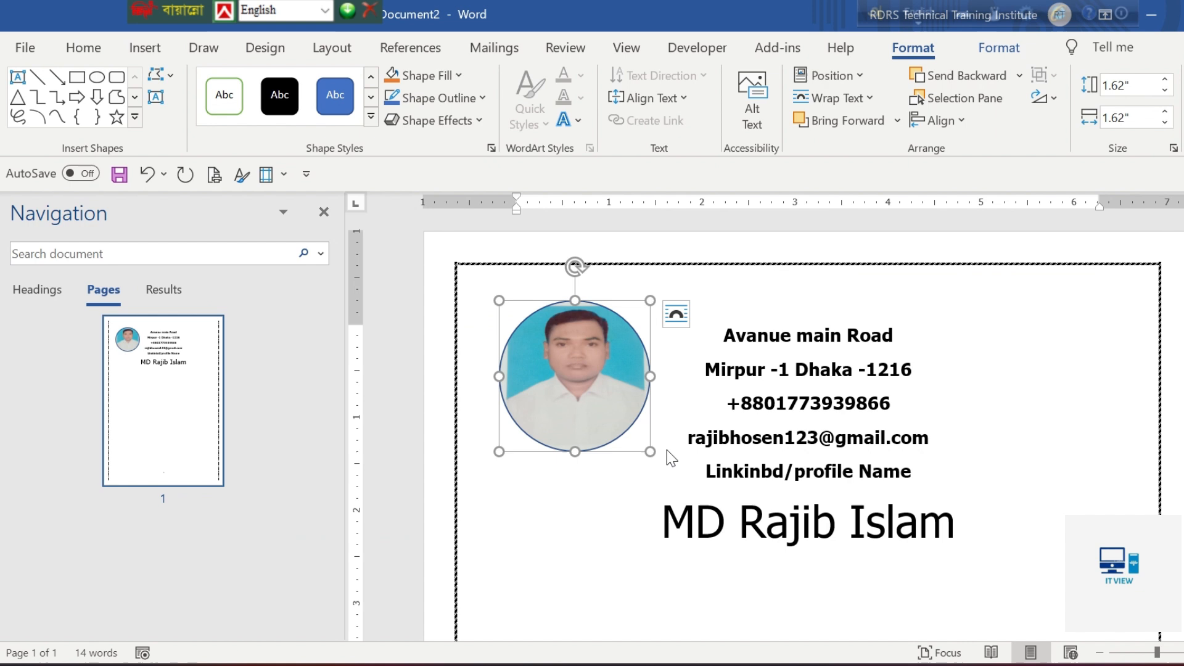
# Check the photograph's border width in the specification sheet and set the round photo's outline weight to 6 pt
pyautogui.hotkey('alt', 'Tab')
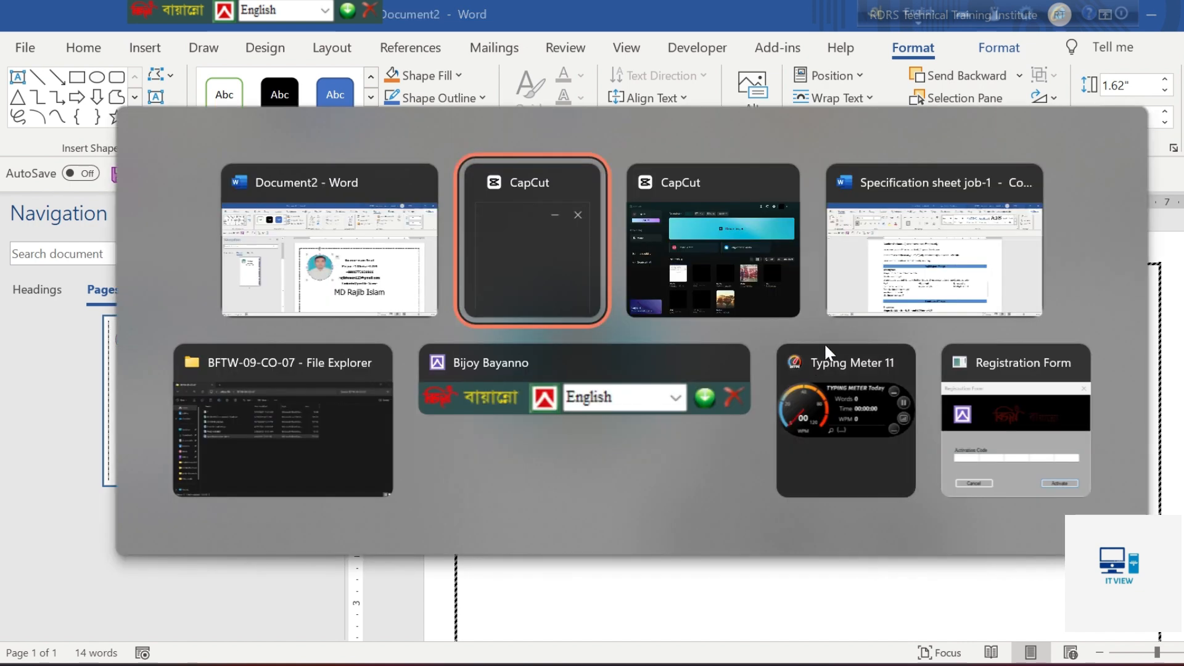
pyautogui.click(900, 265)
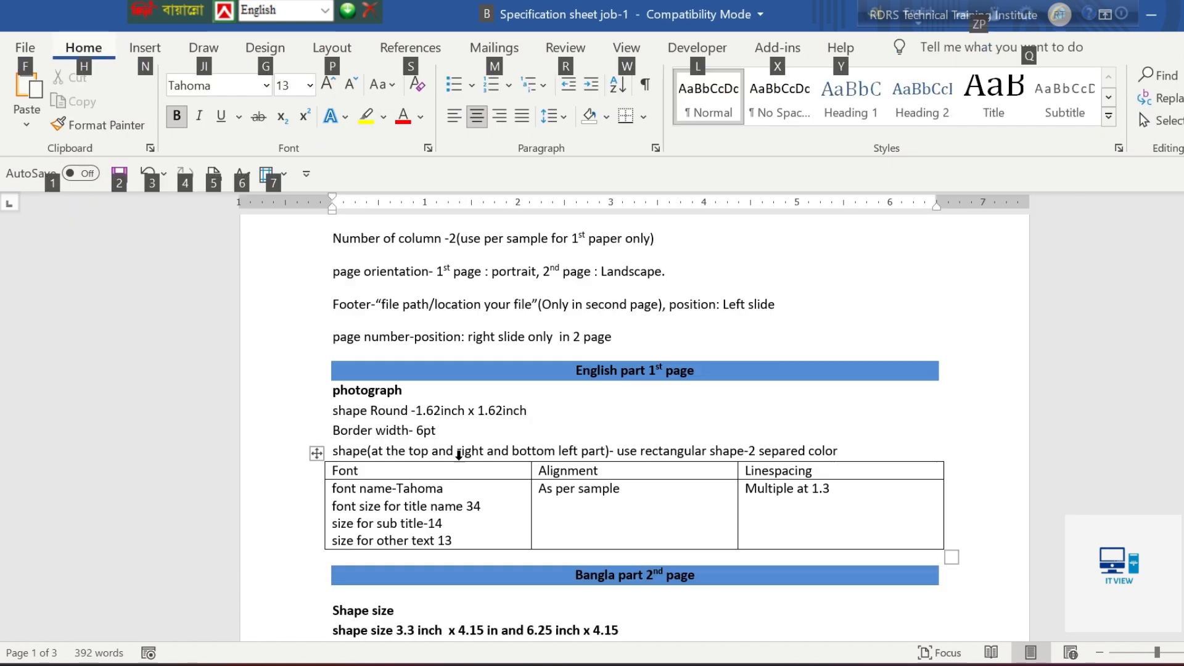
pyautogui.moveTo(333, 432); pyautogui.dragTo(436, 436)
pyautogui.hotkey('alt', 'Tab')
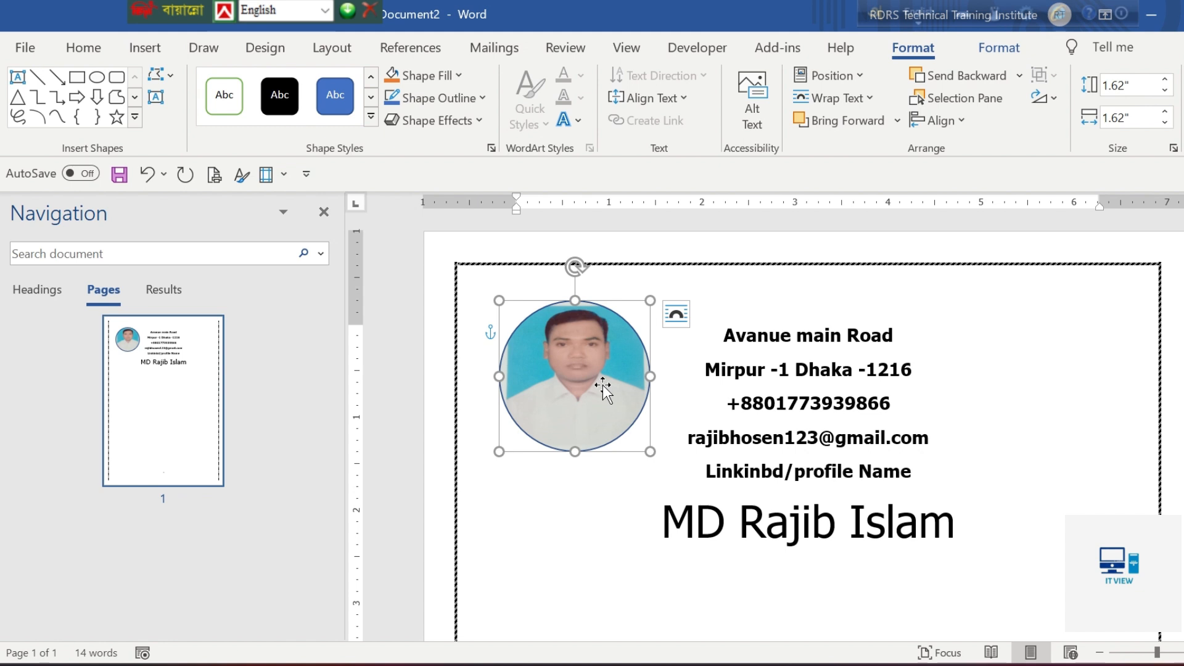
pyautogui.click(476, 101)
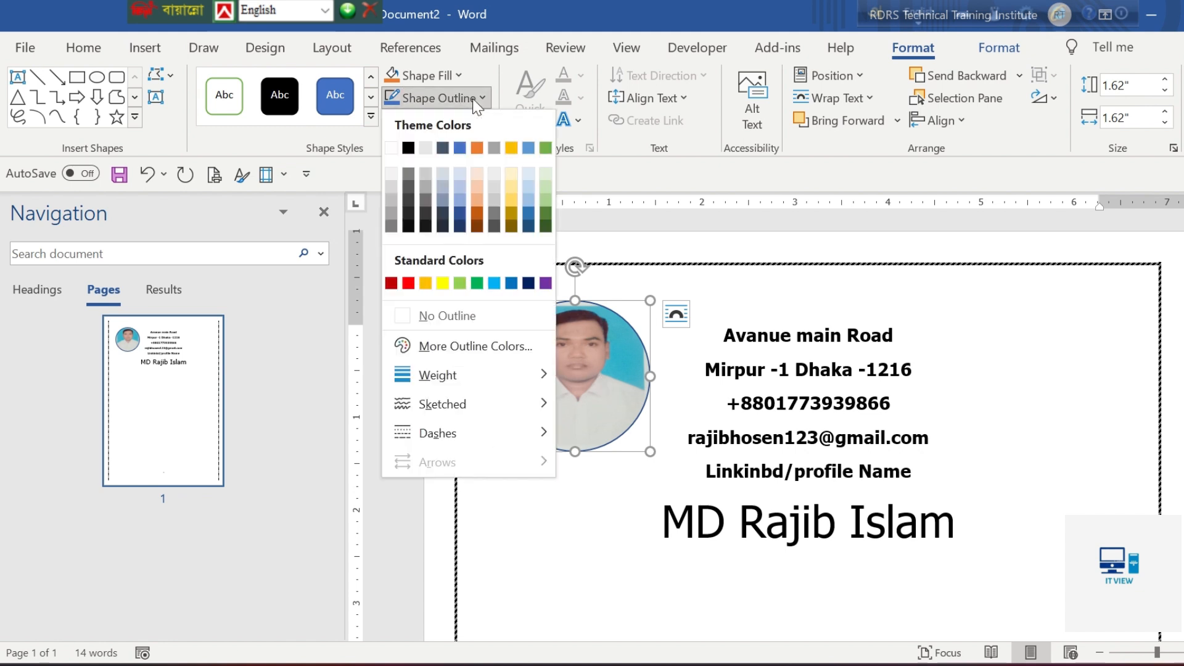
pyautogui.moveTo(480, 378)
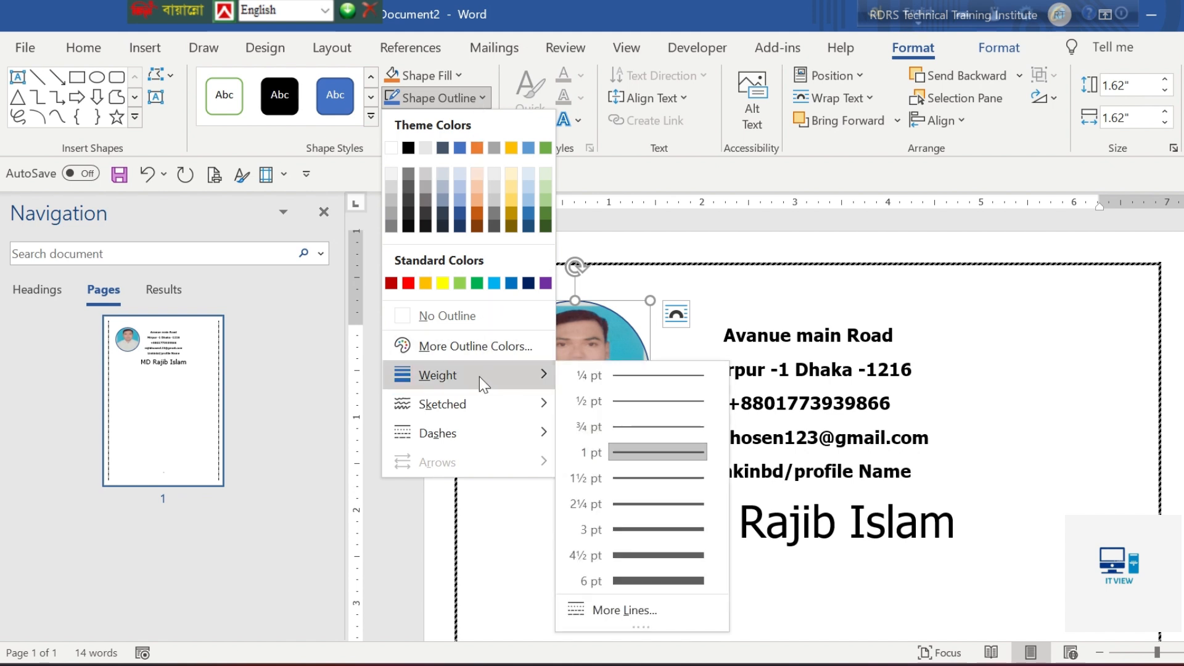
pyautogui.click(631, 586)
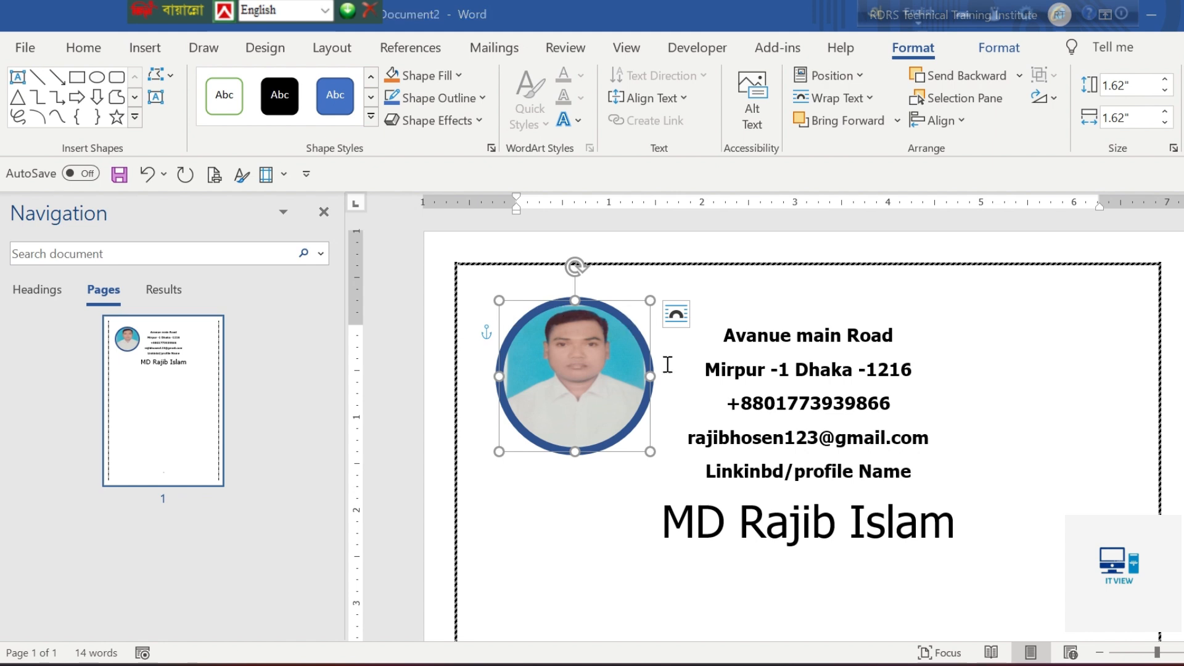
# Make the round photo's outline black to match the sample CV and move the photo slightly down beside the contact lines
pyautogui.hotkey('alt', 'Tab')
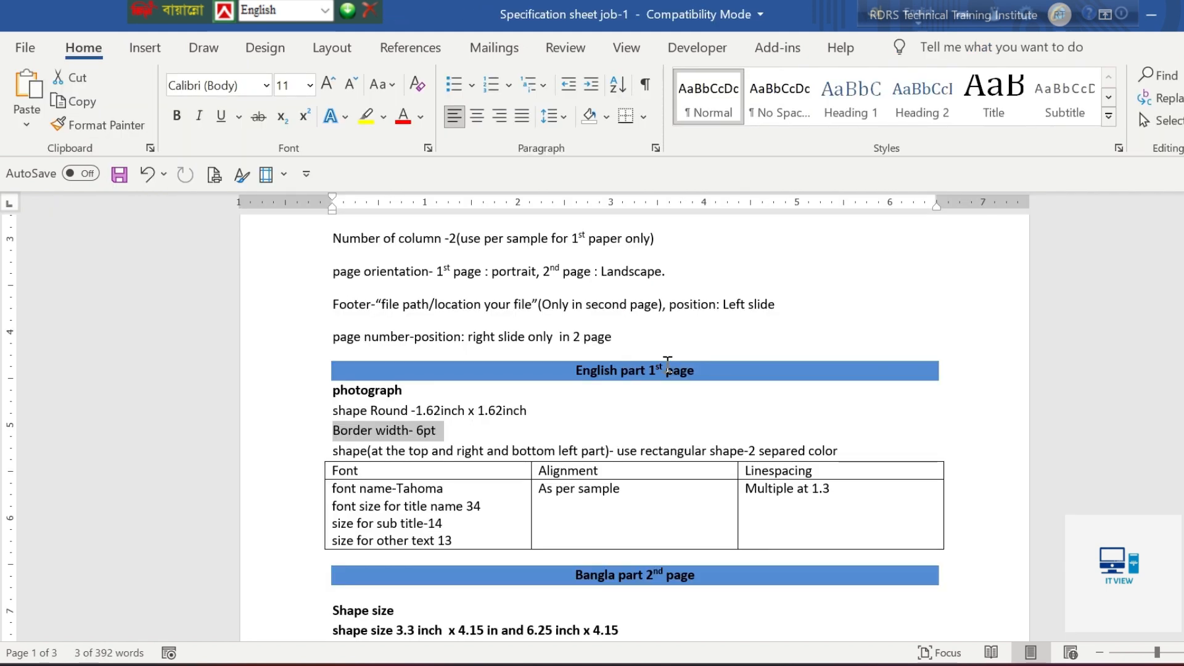
pyautogui.scroll(-15, 667, 364)
pyautogui.scroll(-2, 694, 441)
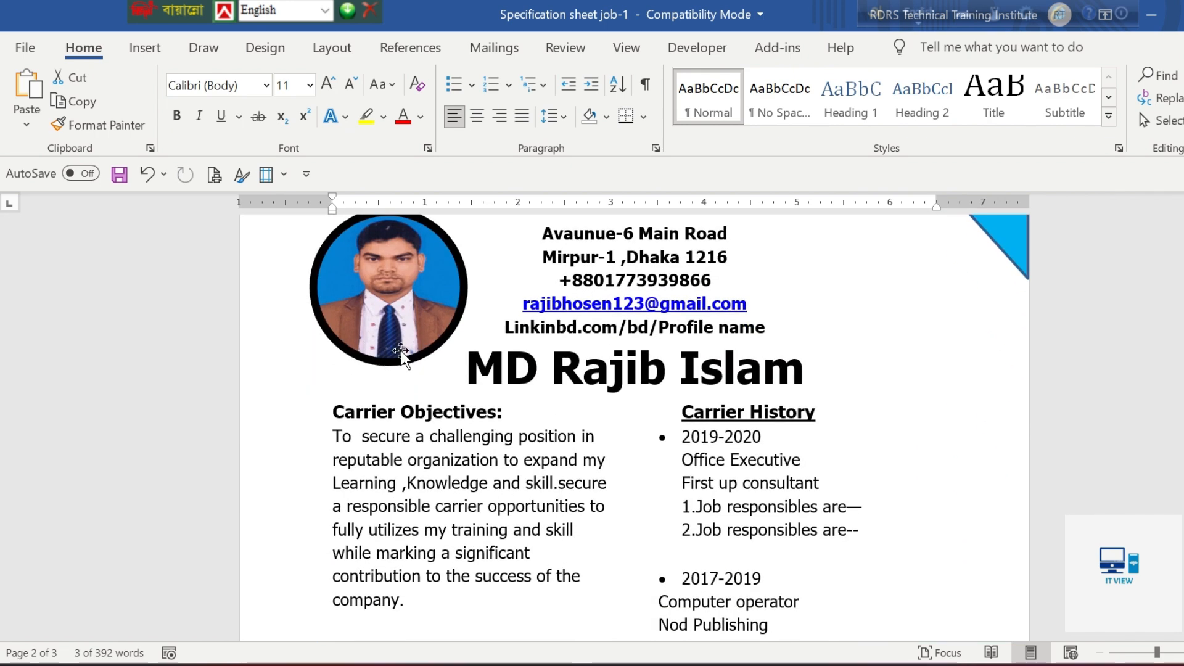
pyautogui.hotkey('alt', 'Tab')
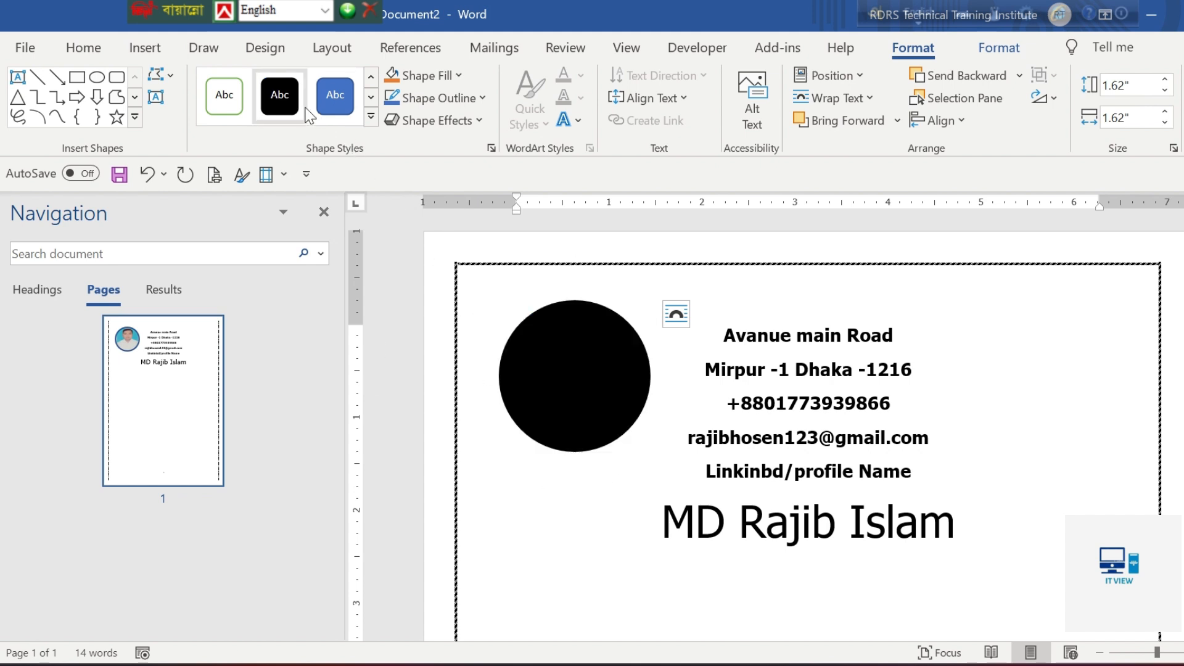
pyautogui.click(482, 97)
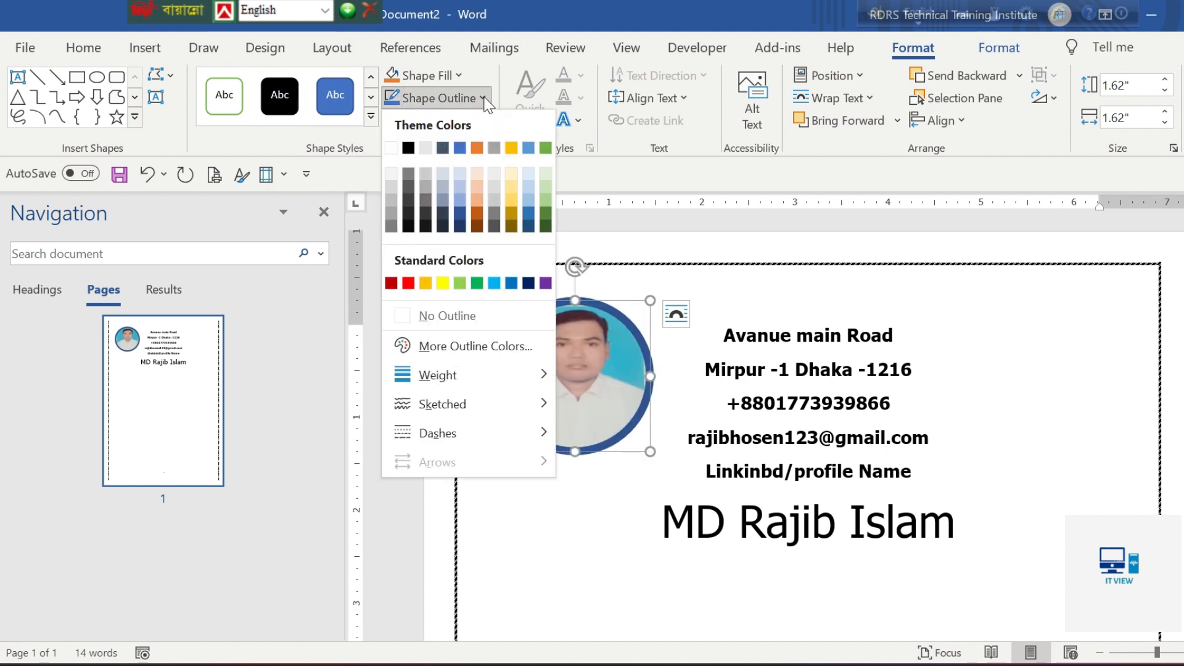
pyautogui.click(406, 151)
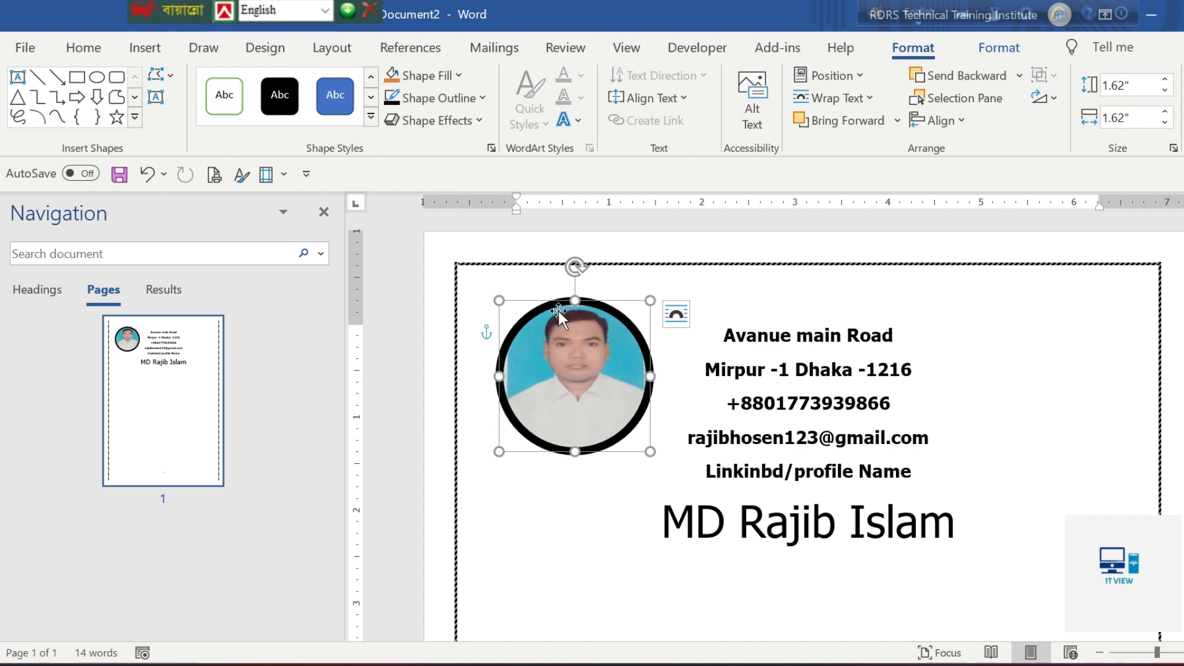
pyautogui.click(590, 552)
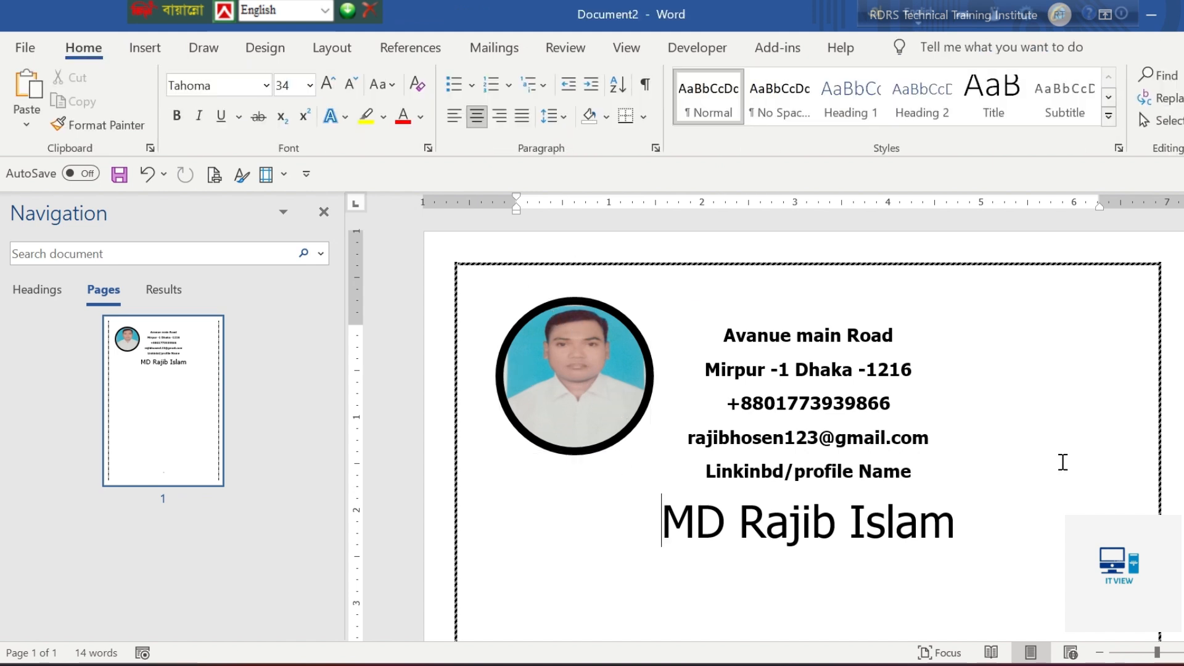
pyautogui.moveTo(524, 354); pyautogui.dragTo(529, 390)
# Check the sample's corner decoration and draw a right triangle about 1.15" wide and 1.96" high near the page's upper-right corner
pyautogui.hotkey('alt', 'Tab')
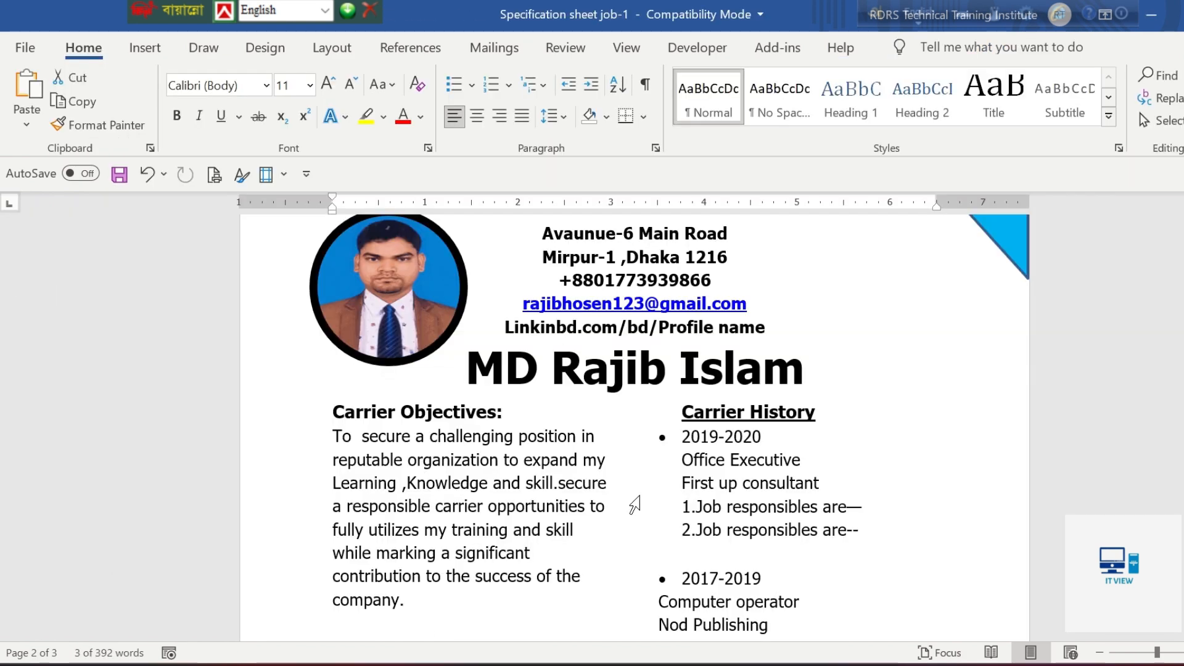
pyautogui.scroll(2, 907, 388)
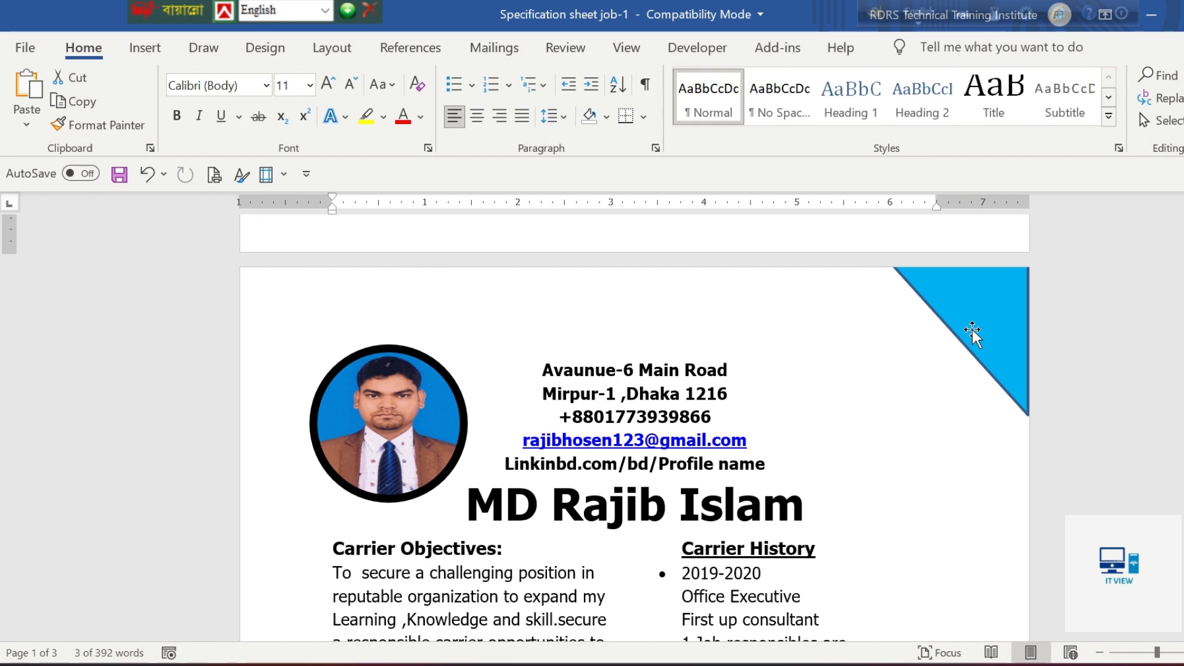
pyautogui.scroll(3, 973, 332)
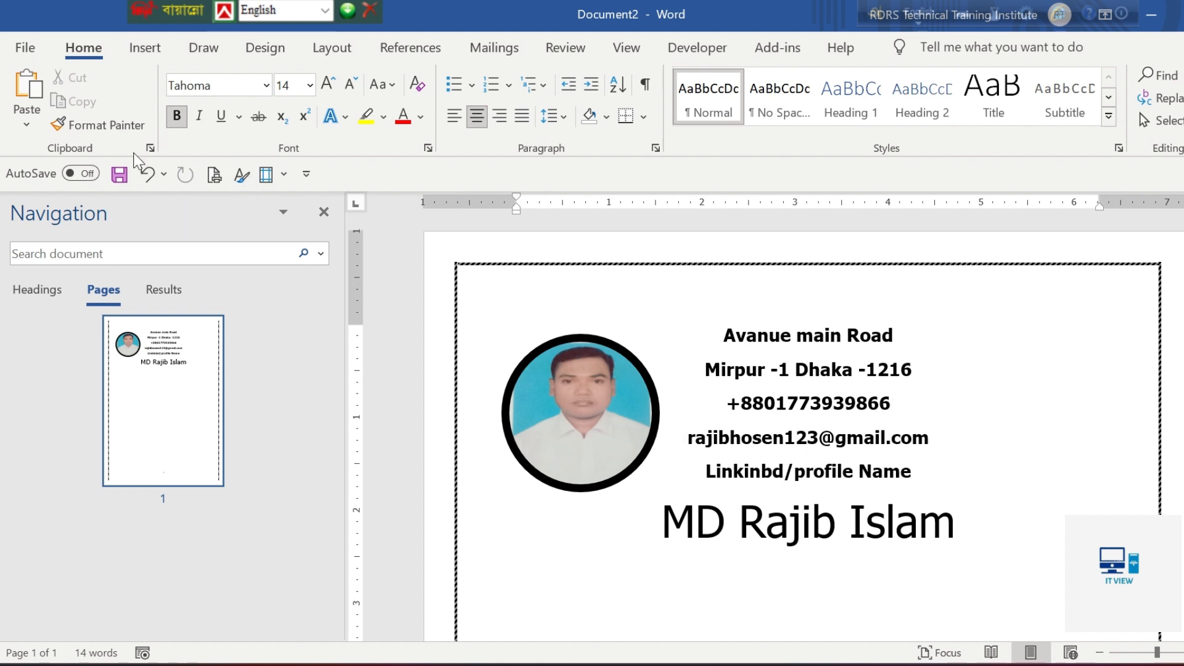
pyautogui.click(144, 49)
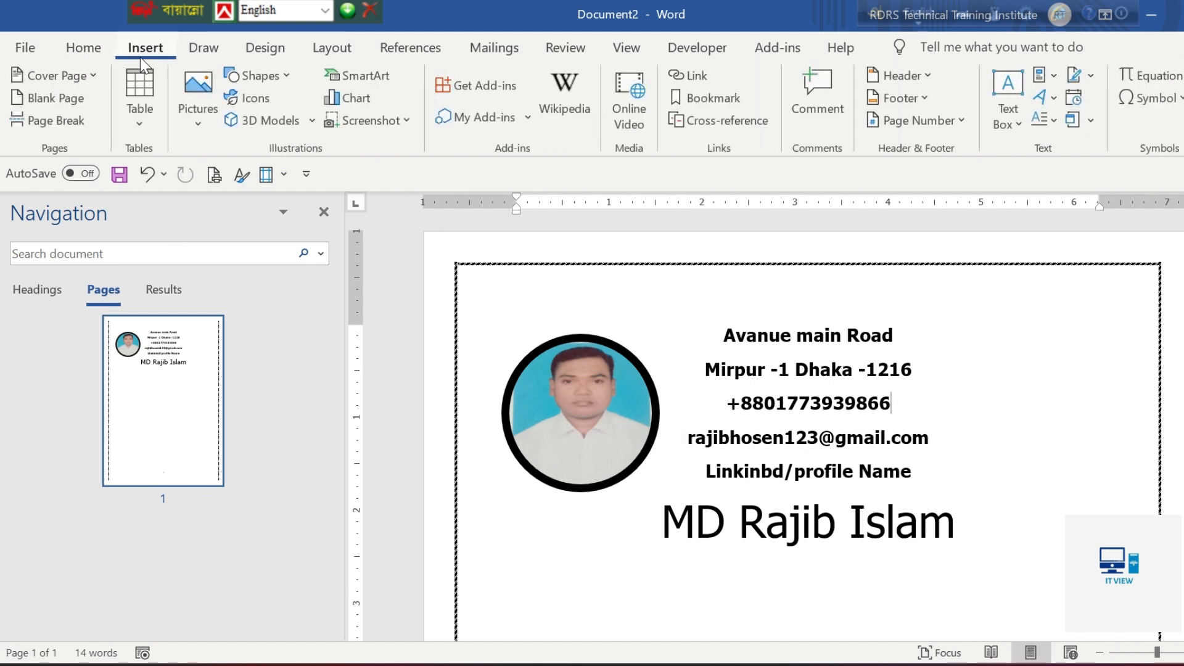
pyautogui.click(269, 76)
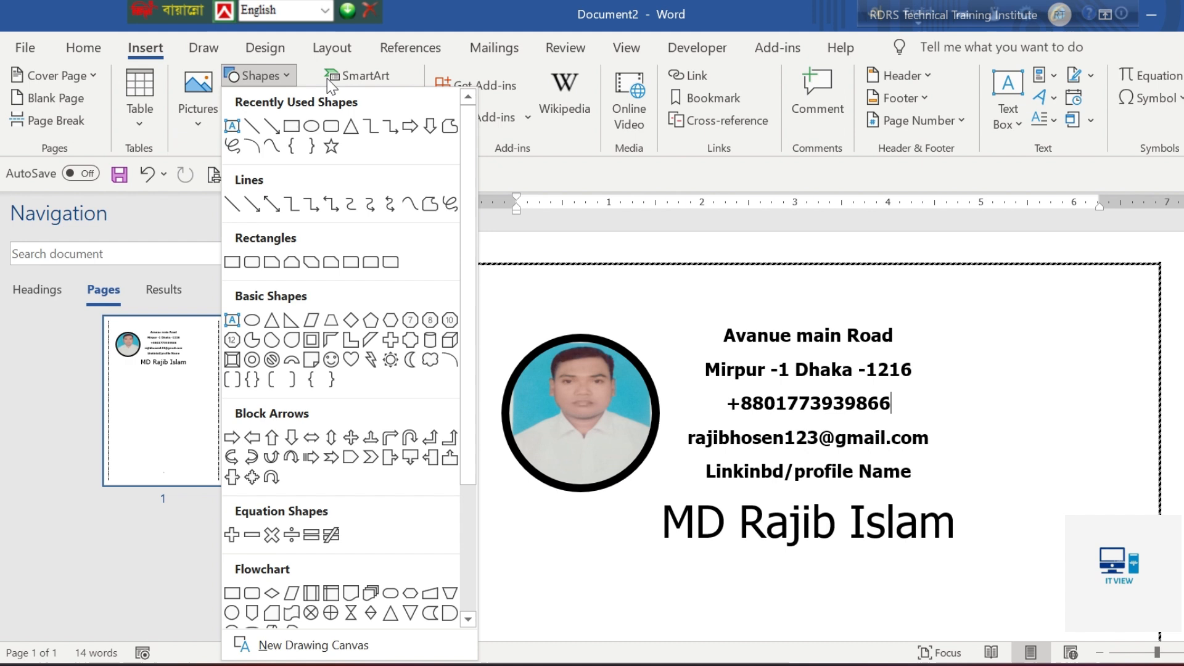
pyautogui.click(290, 320)
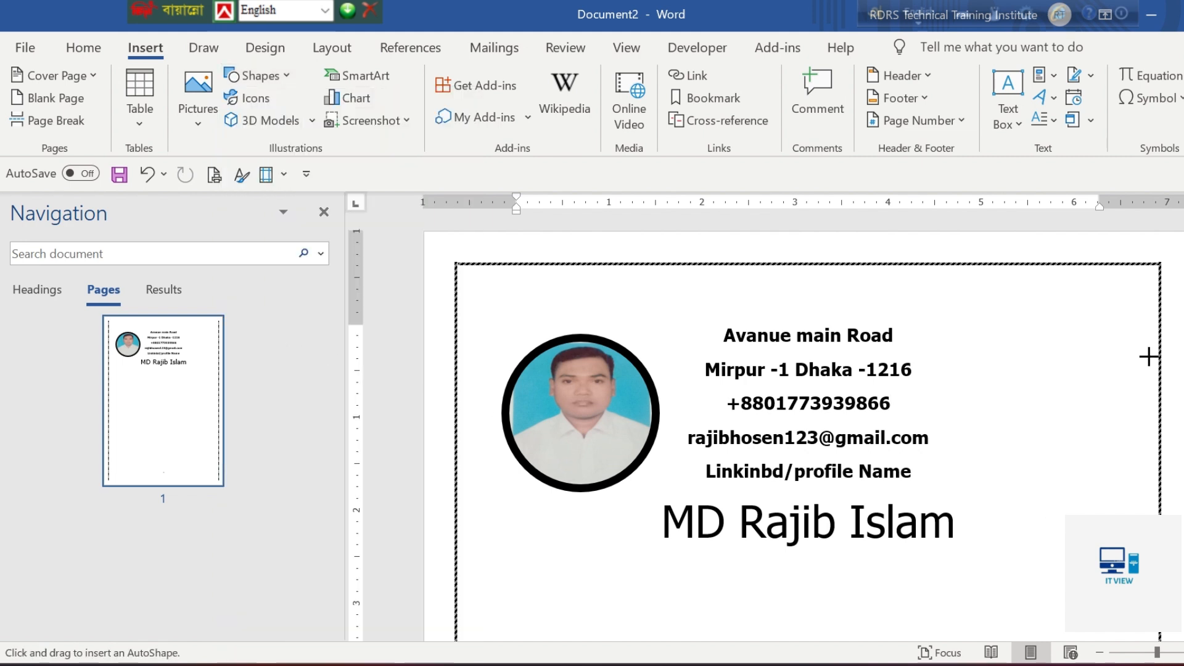
pyautogui.moveTo(1099, 291); pyautogui.dragTo(990, 473)
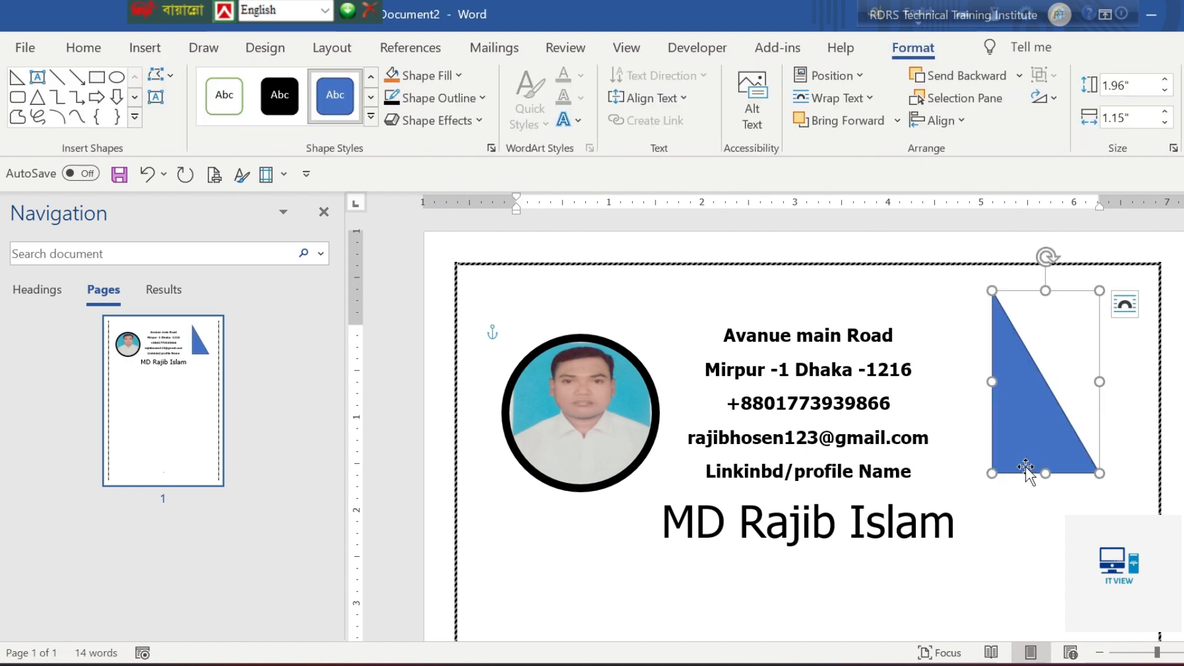
# Flip and shrink the triangle to about 0.92" wide and 0.73" high, then move and tilt it into the page border's upper-right corner
pyautogui.moveTo(1099, 288); pyautogui.dragTo(1077, 540)
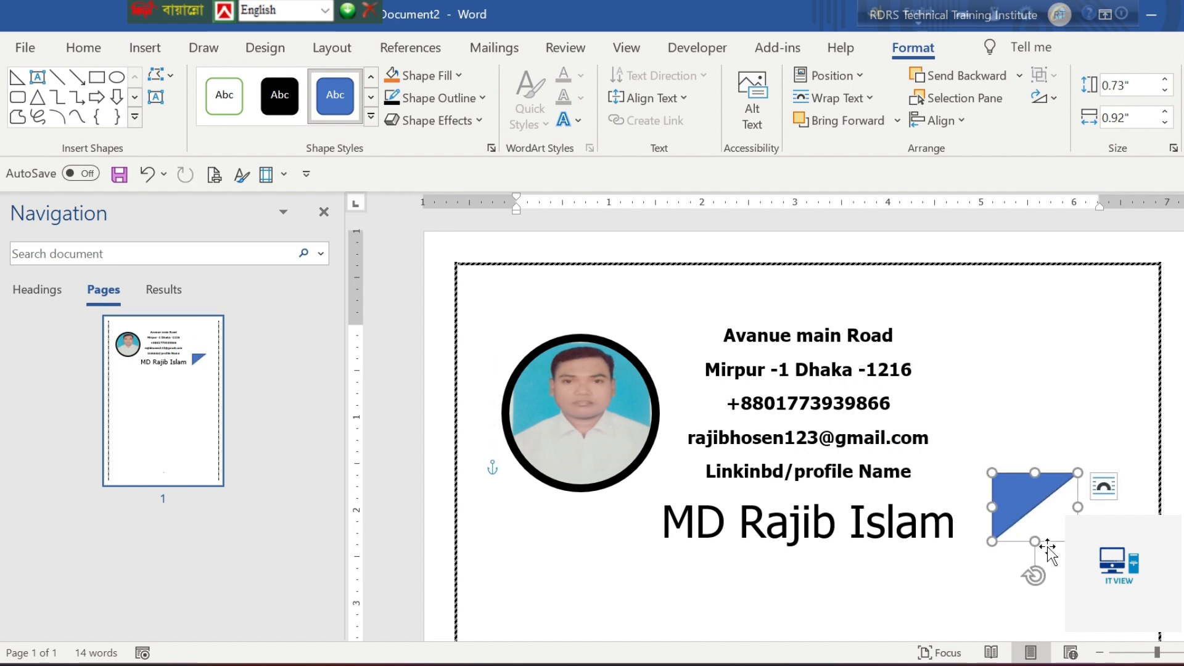
pyautogui.moveTo(1030, 500); pyautogui.dragTo(1101, 296)
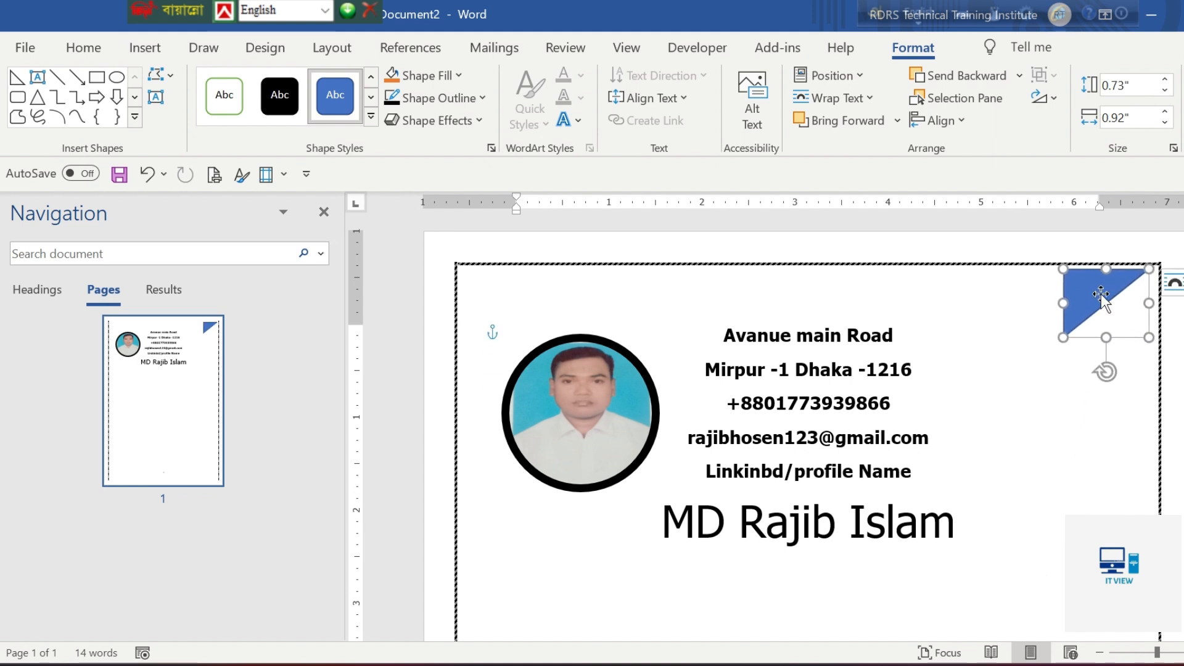
pyautogui.moveTo(1105, 372); pyautogui.dragTo(1144, 247)
pyautogui.moveTo(1110, 339); pyautogui.dragTo(1110, 302)
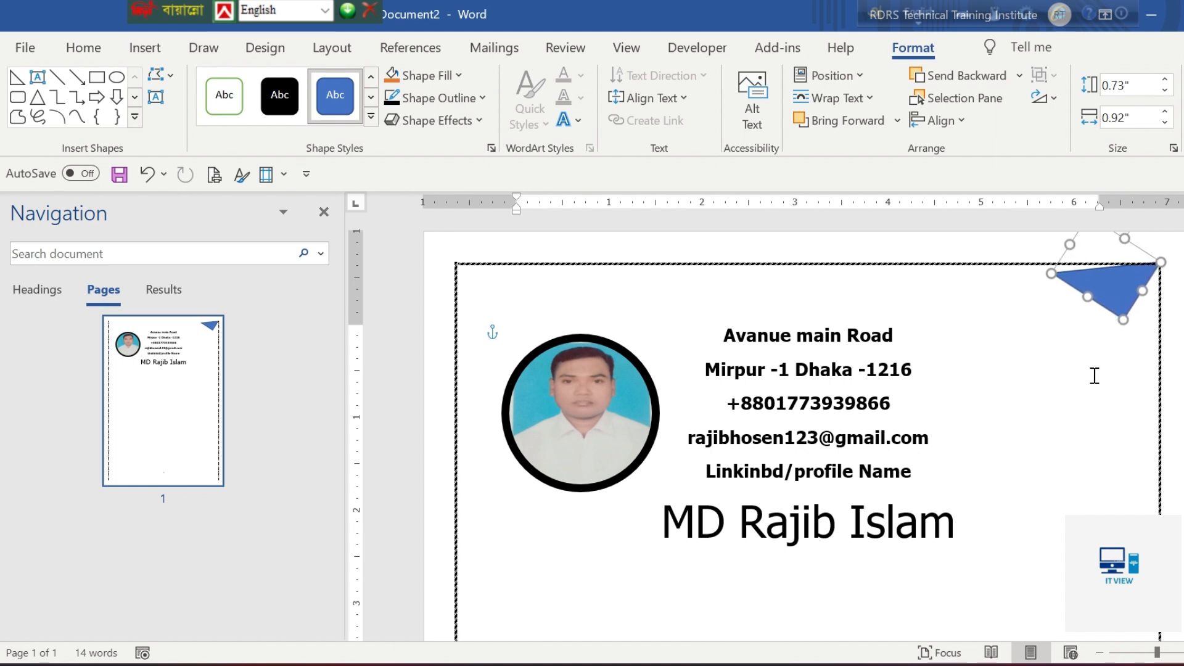
# Compare the triangle with the sample and try to rotate and reposition it so its right angle fits the page's upper-right corner
pyautogui.hotkey('alt', 'Tab')
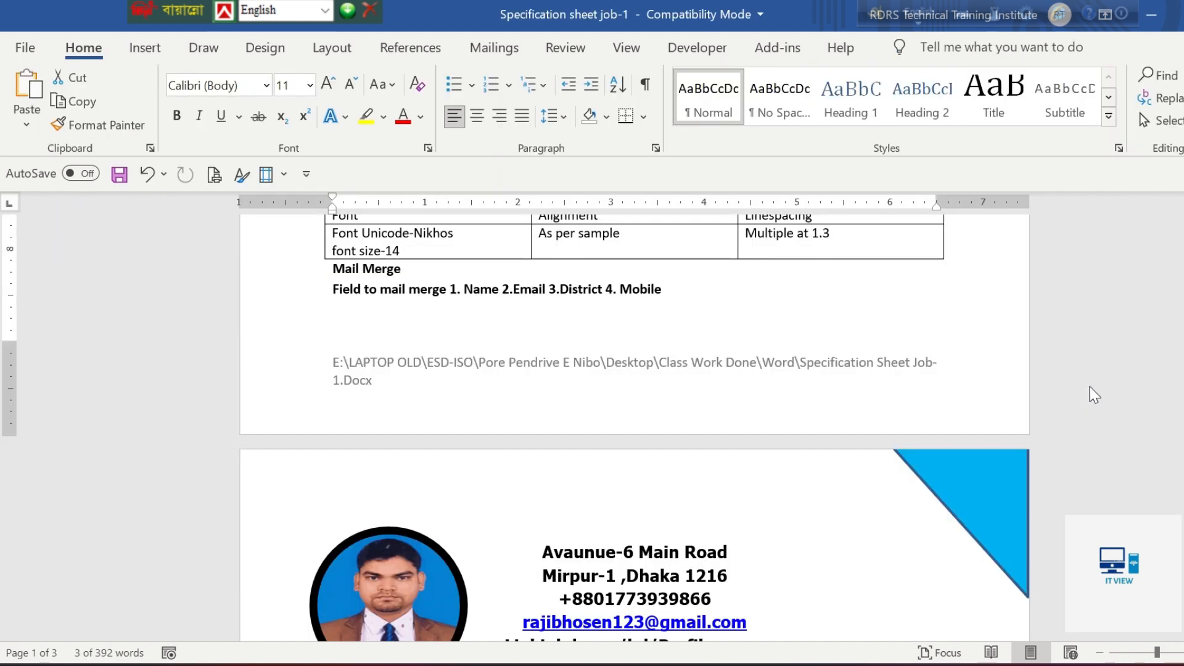
pyautogui.hotkey('alt', 'Tab')
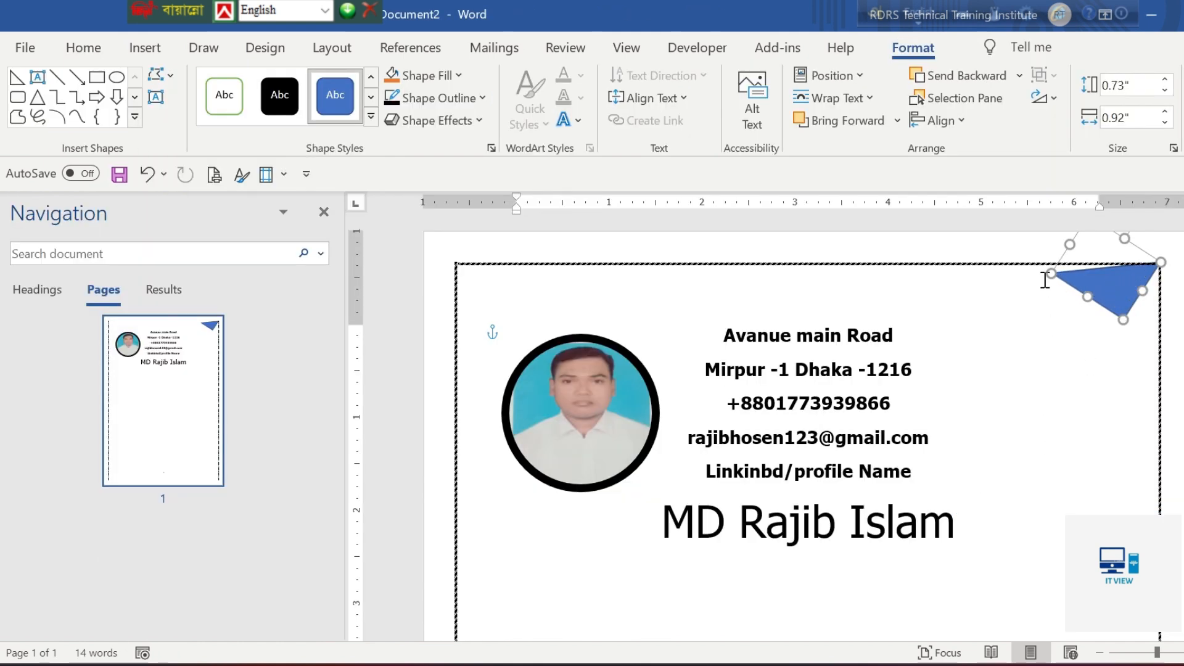
pyautogui.moveTo(1114, 286); pyautogui.dragTo(1100, 339)
pyautogui.moveTo(1129, 264); pyautogui.dragTo(1026, 321)
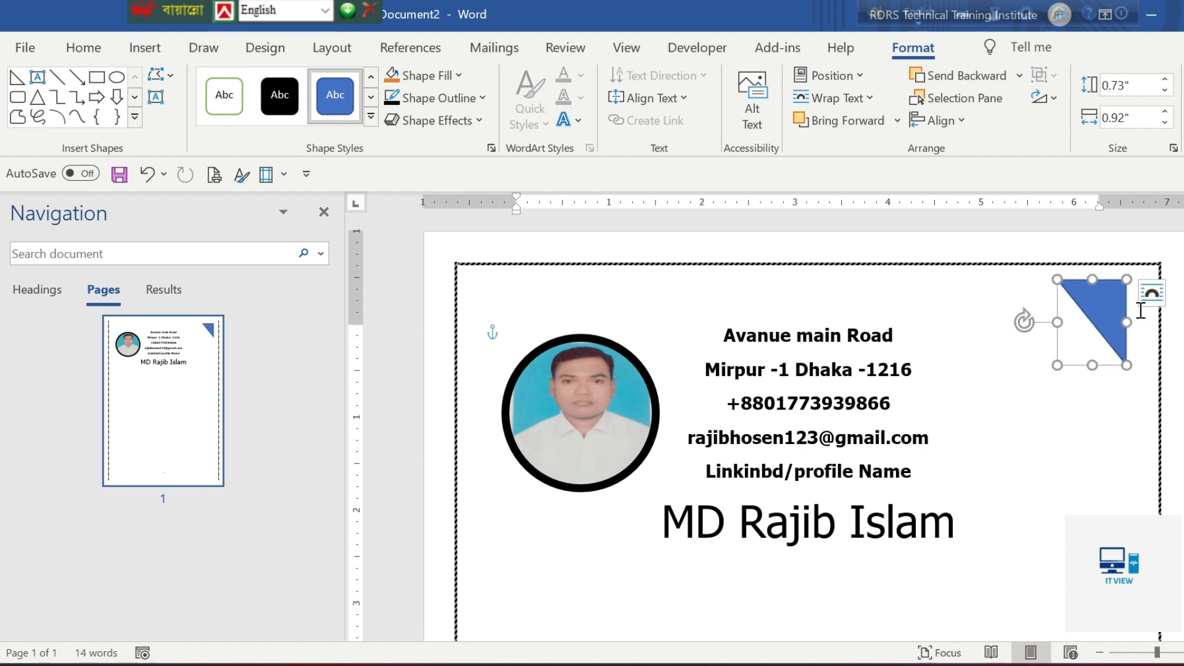
pyautogui.moveTo(1109, 320); pyautogui.dragTo(1107, 411)
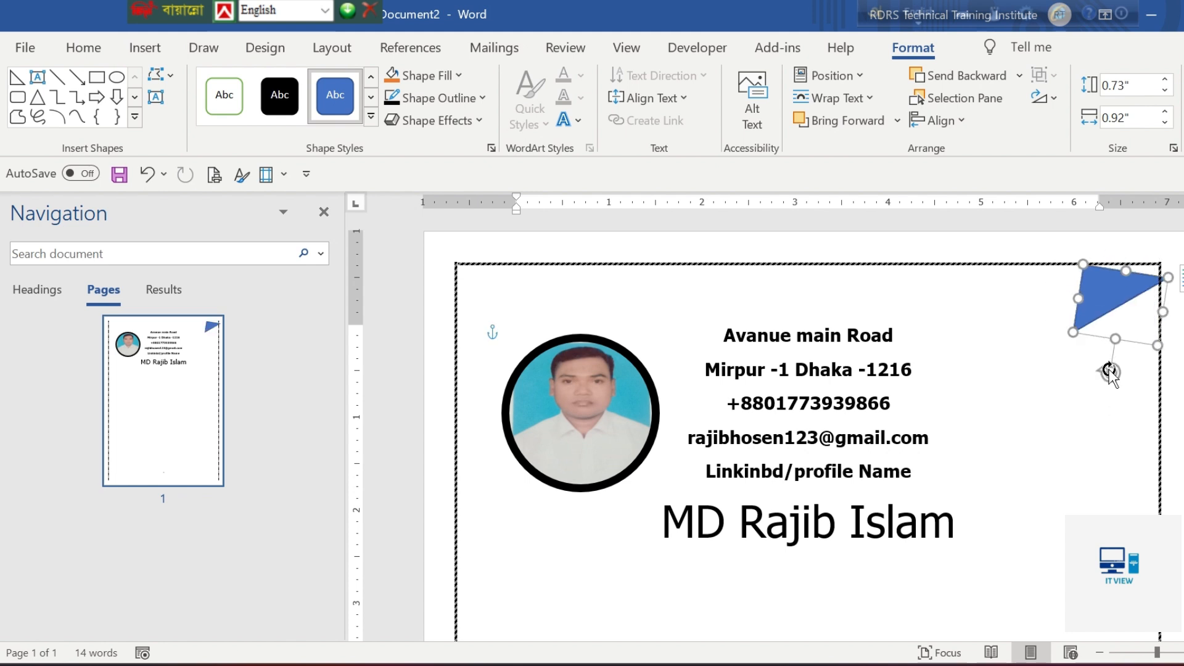
pyautogui.moveTo(1109, 372); pyautogui.dragTo(1073, 306)
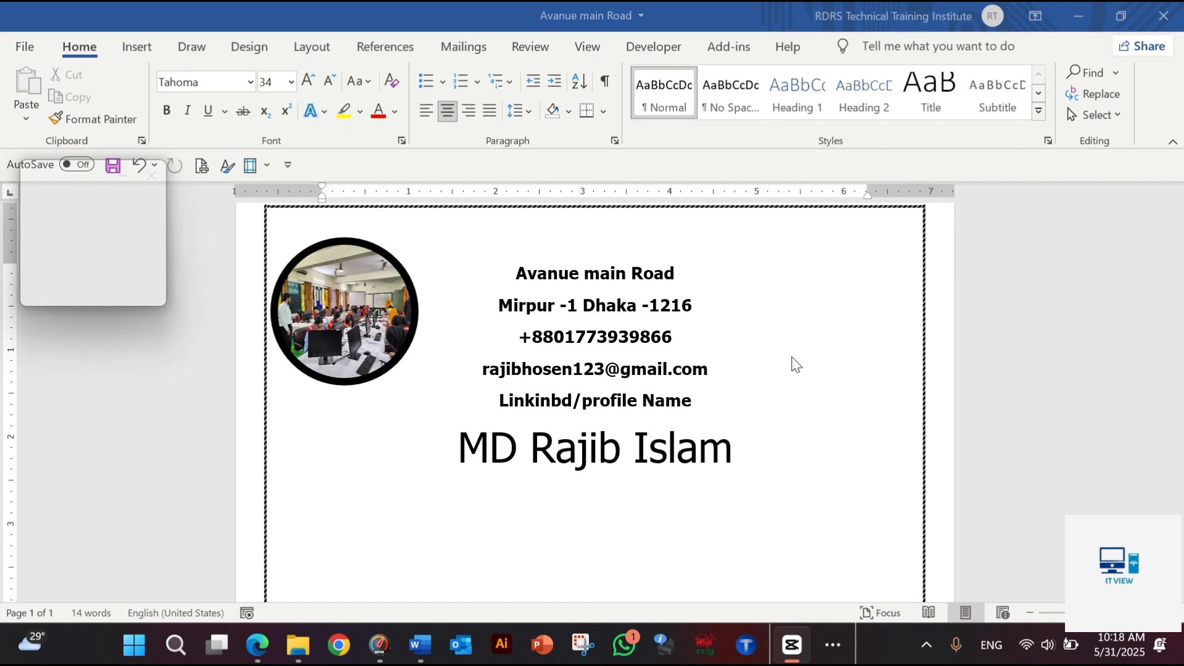
pyautogui.click(761, 459)
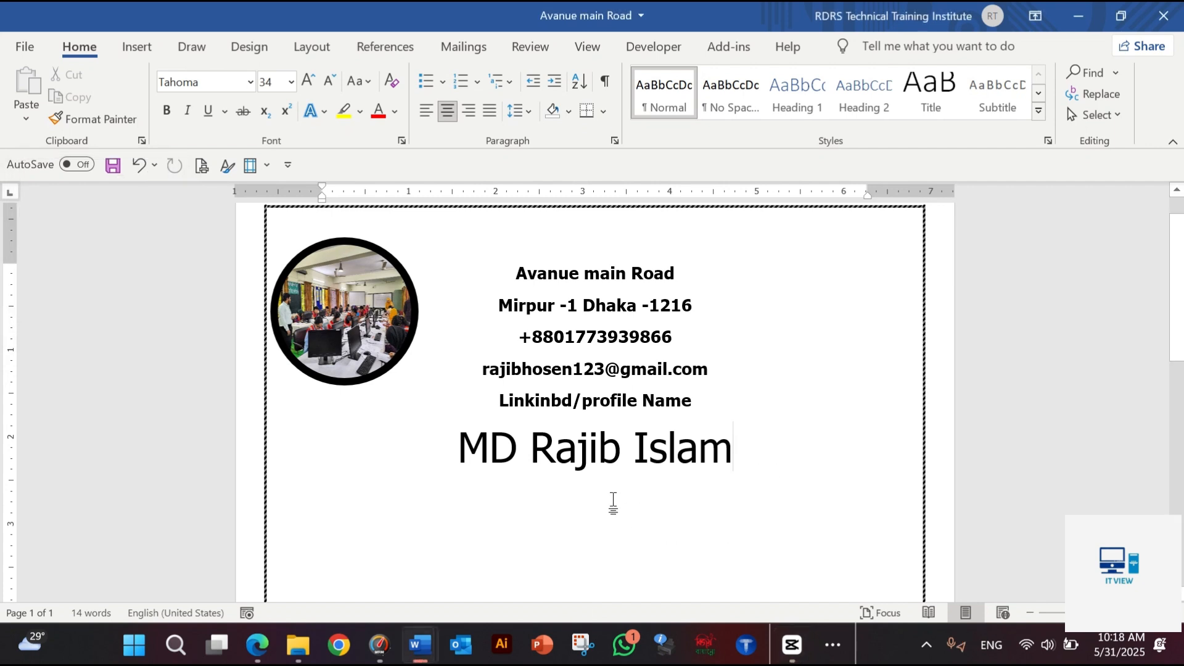
pyautogui.press('F9')
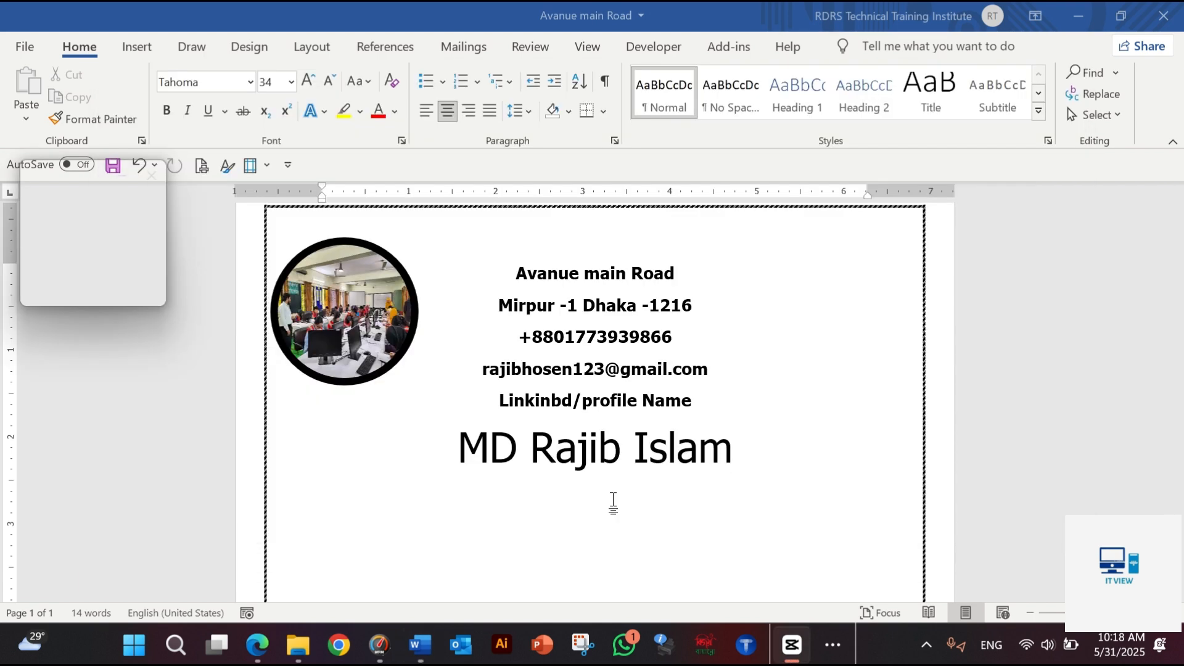
# Check how the sample CV in the specification sheet arranges the sections below the name title, and return to the new CV document
pyautogui.hotkey('alt', 'Tab')
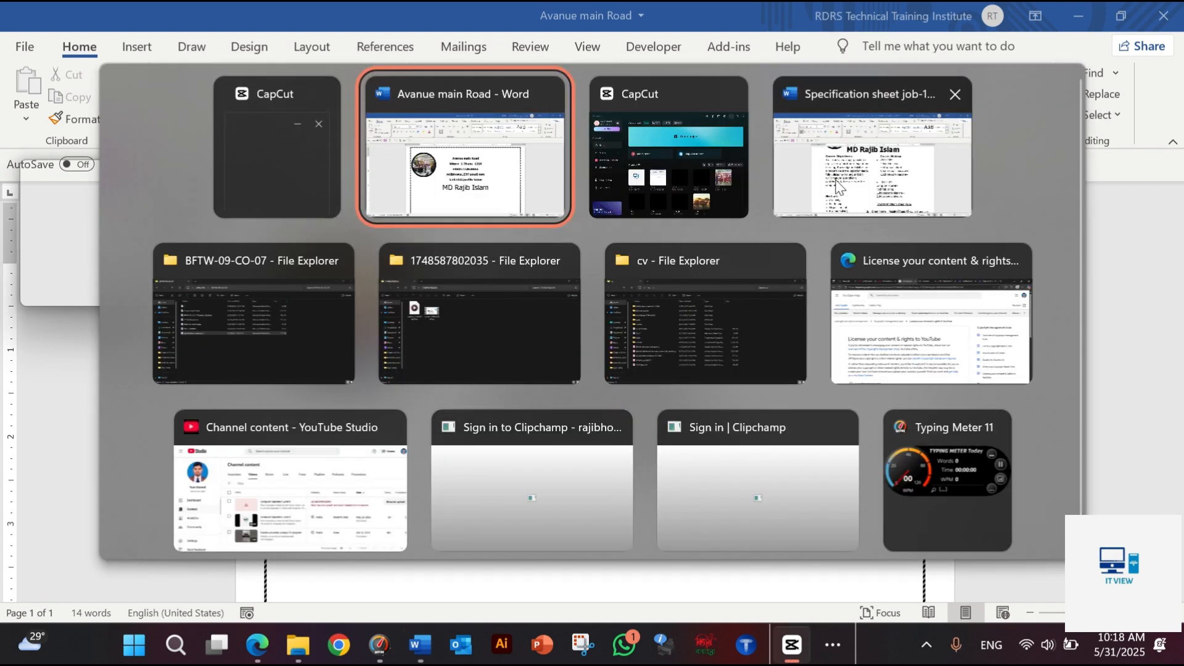
pyautogui.click(841, 187)
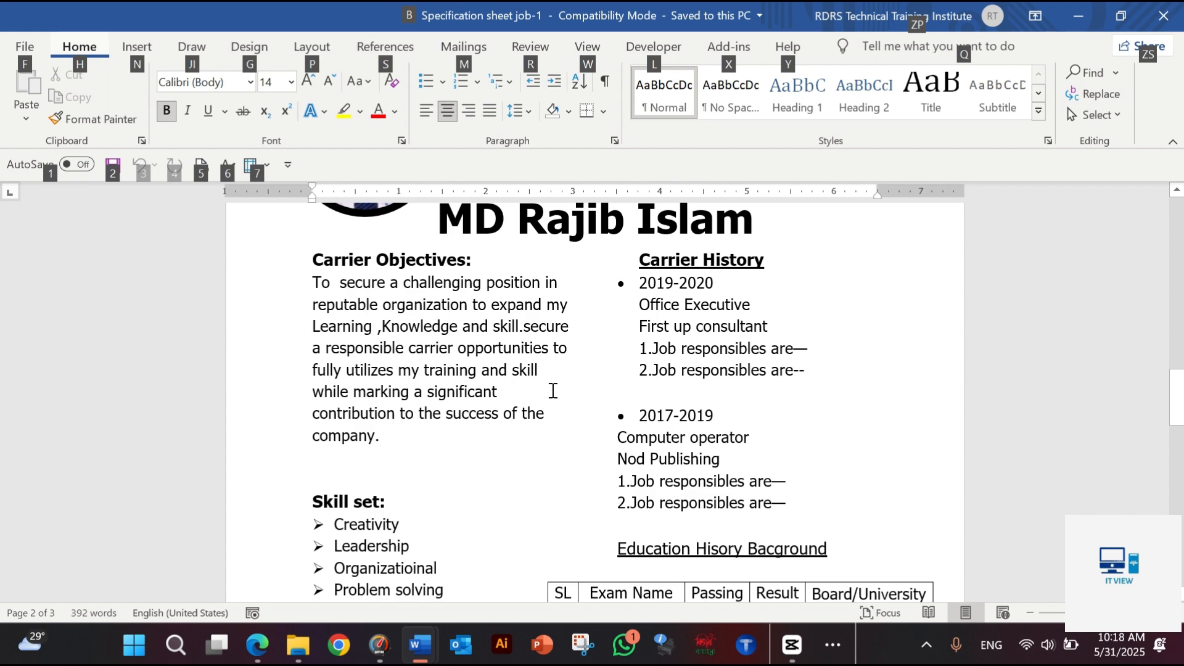
pyautogui.hotkey('alt', 'Tab')
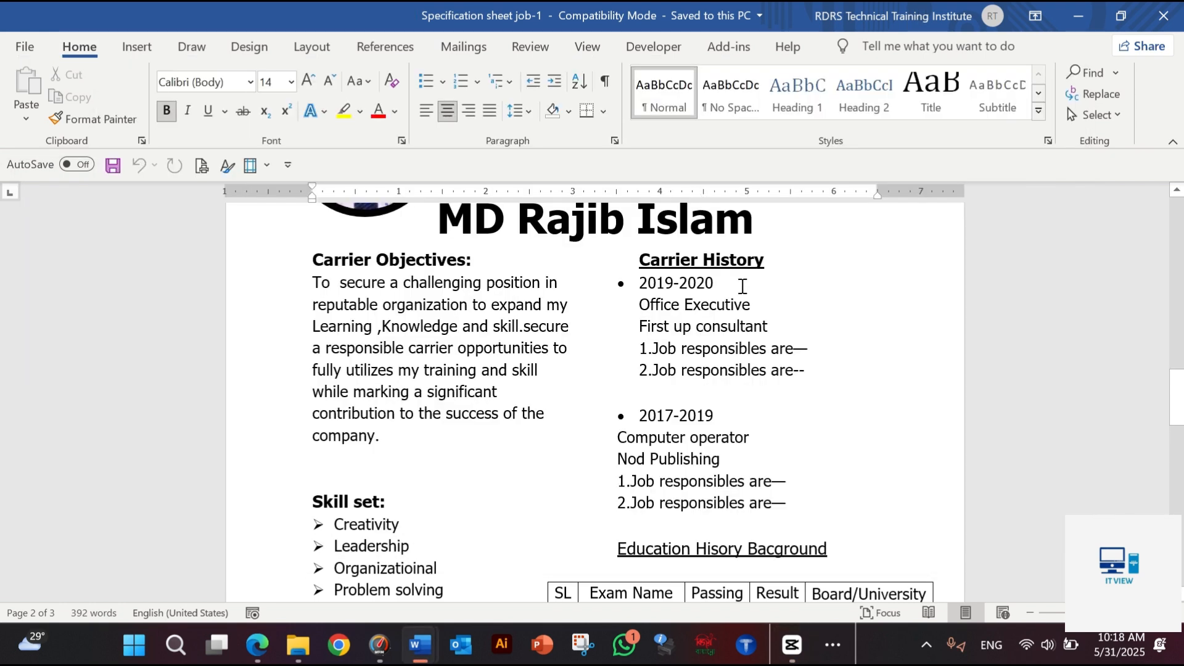
pyautogui.hotkey('alt', 'Tab')
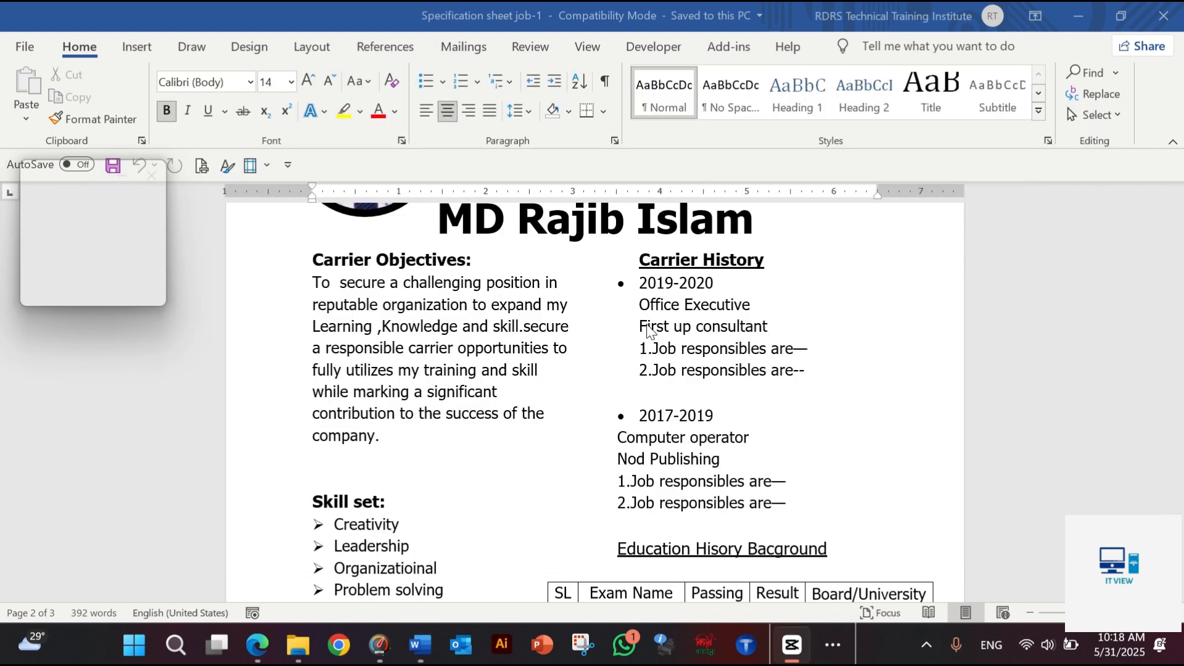
pyautogui.hotkey('alt', 'Tab')
pyautogui.hotkey('alt', 'Tab')
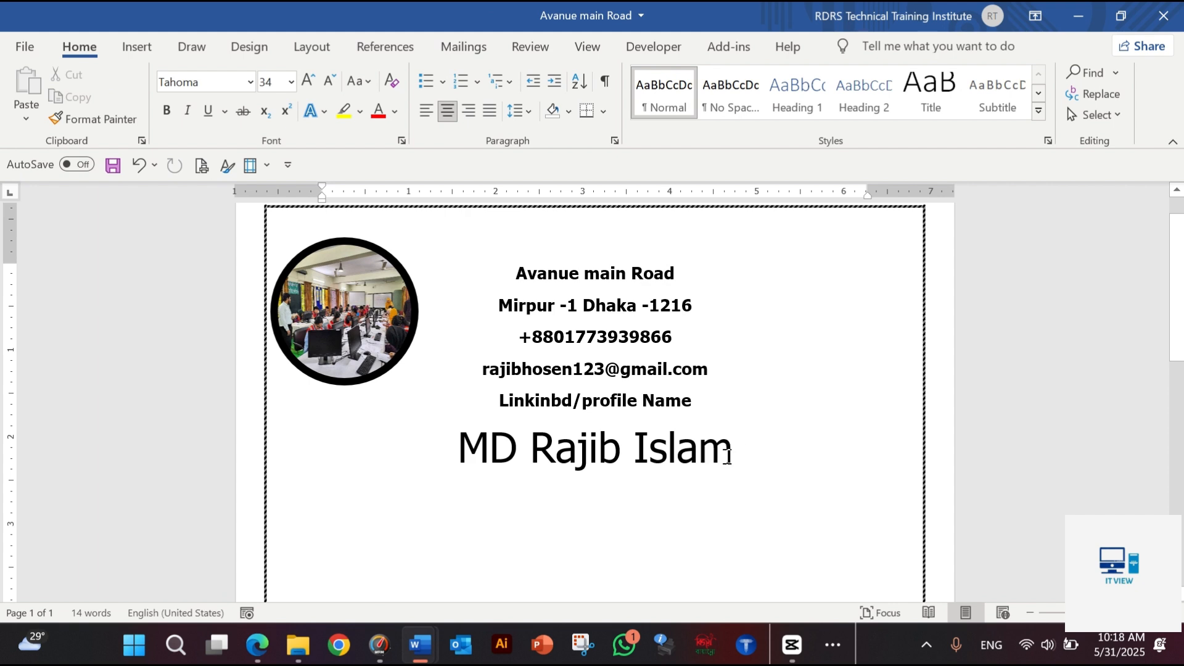
# Split the page below the name title into two equal columns with 0.5" spacing, applied from this point forward
pyautogui.click(299, 51)
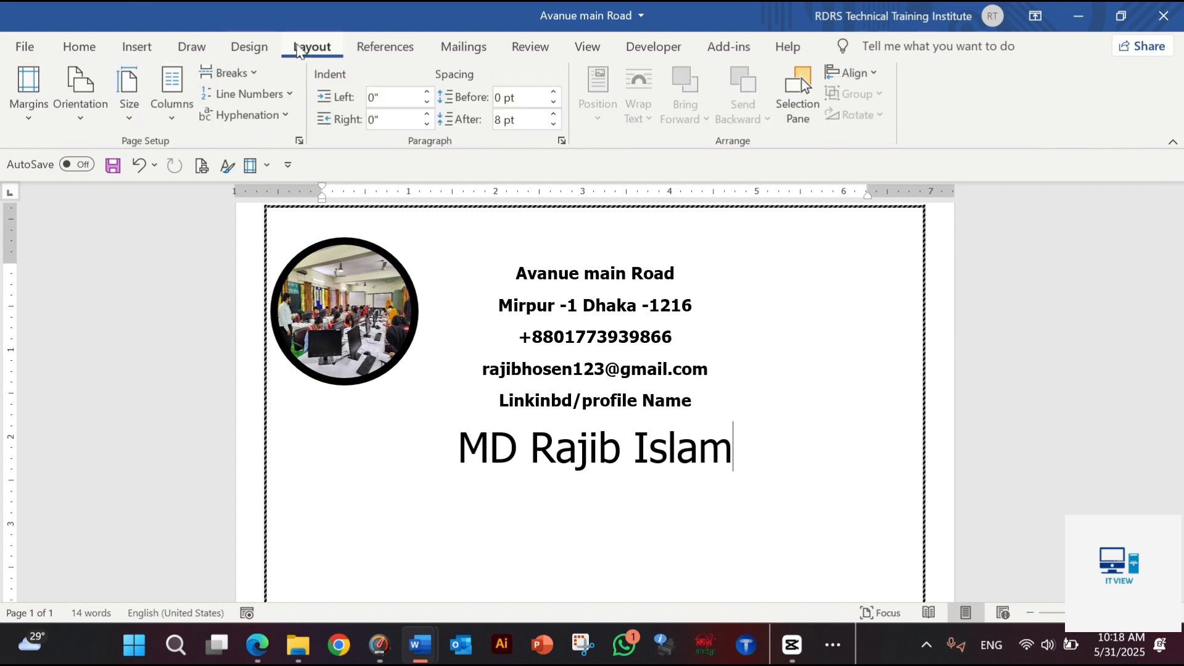
pyautogui.click(179, 127)
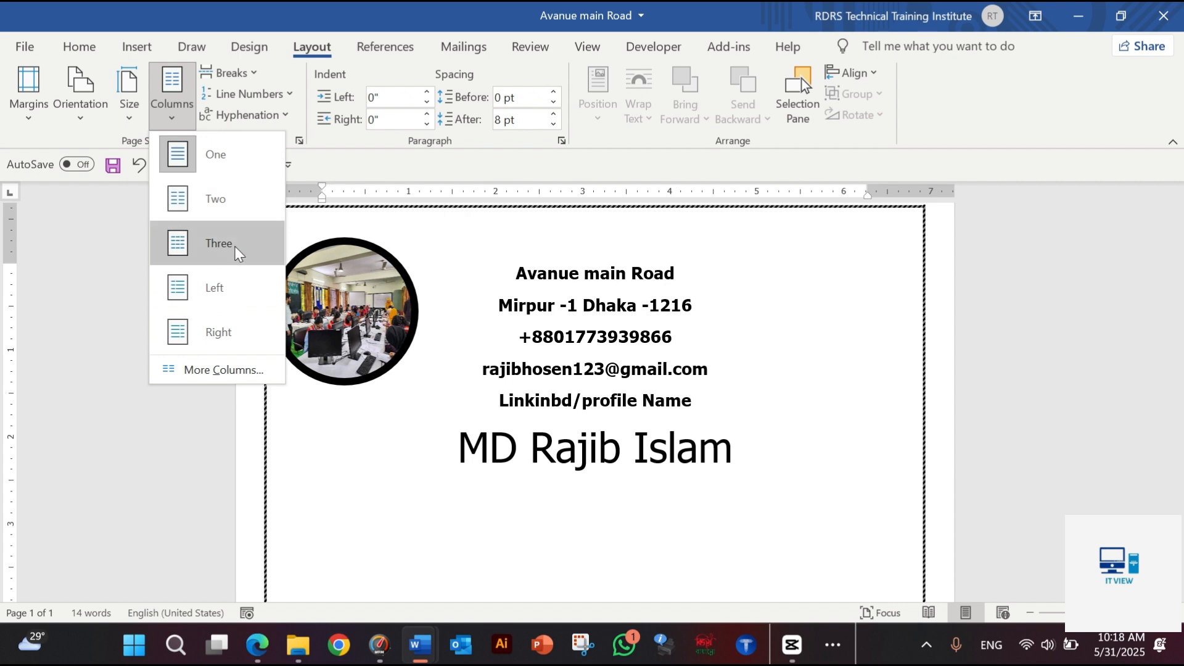
pyautogui.click(246, 371)
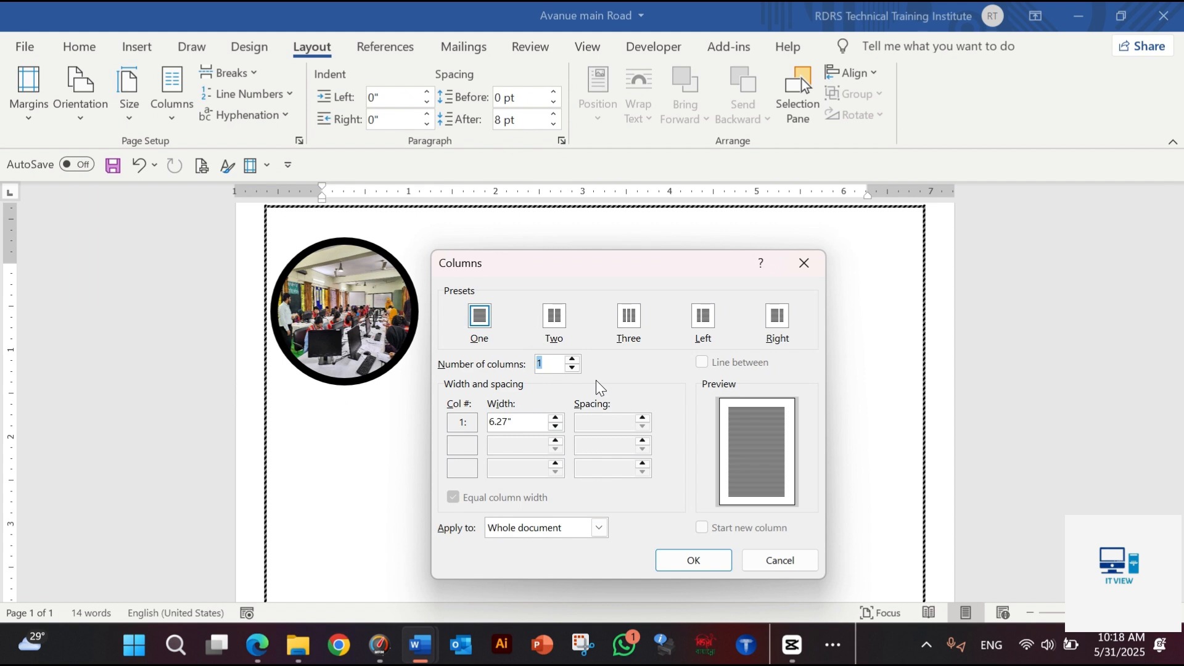
pyautogui.click(555, 319)
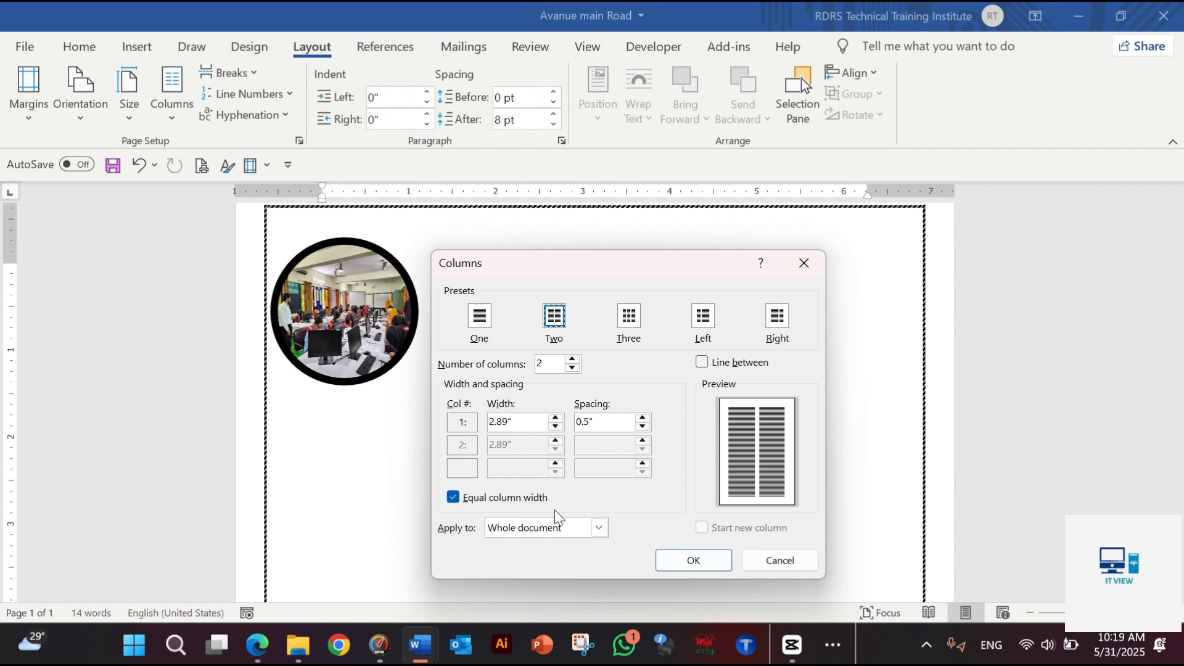
pyautogui.click(599, 528)
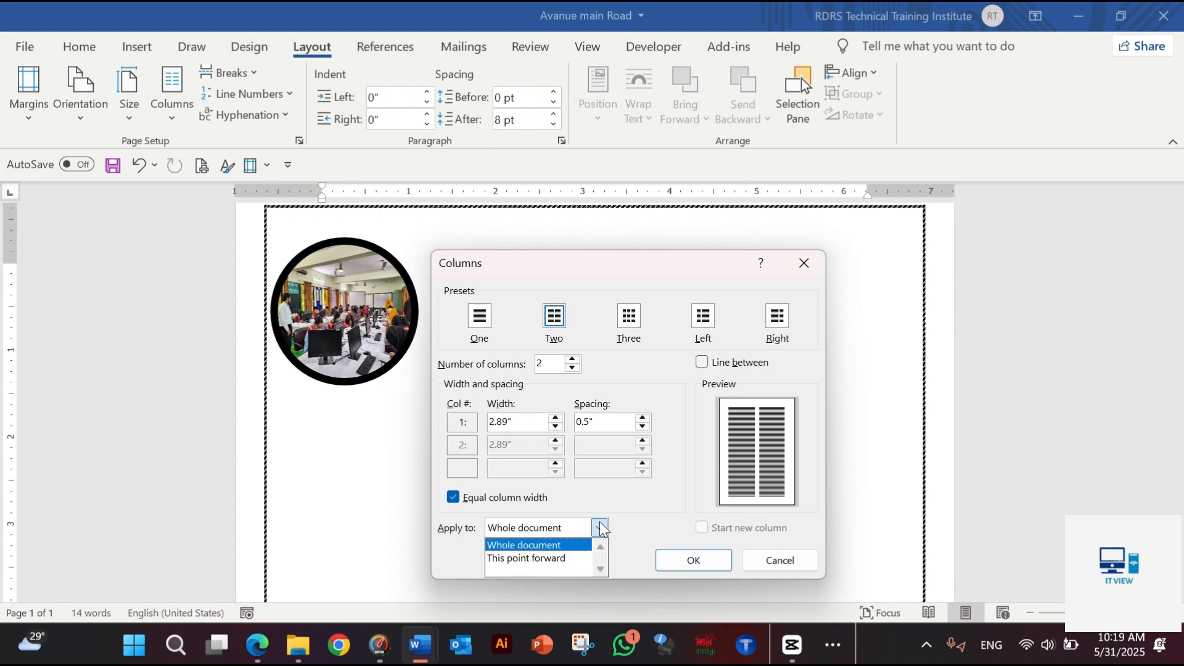
pyautogui.click(562, 558)
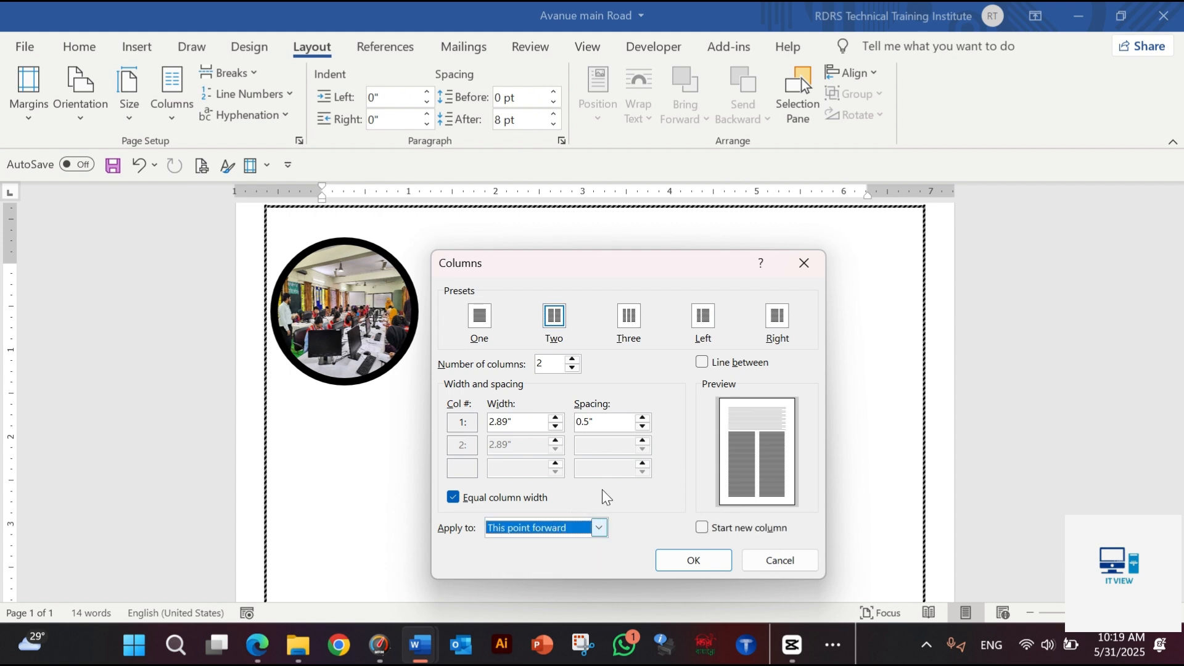
pyautogui.moveTo(620, 262); pyautogui.dragTo(389, 262)
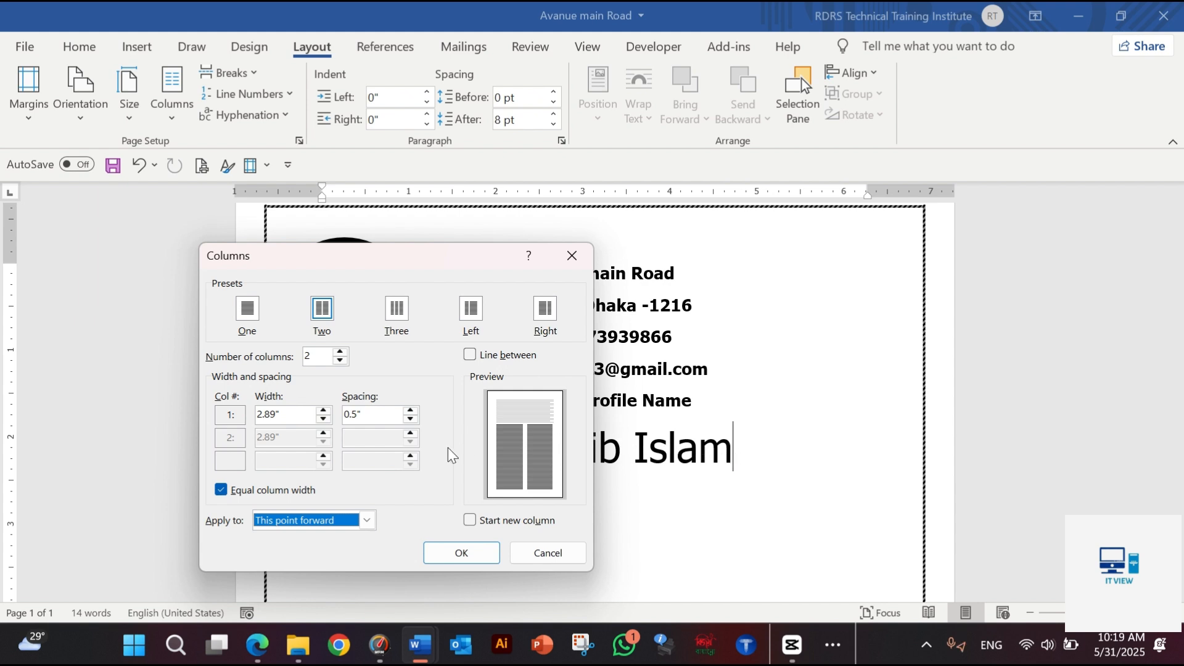
pyautogui.click(447, 561)
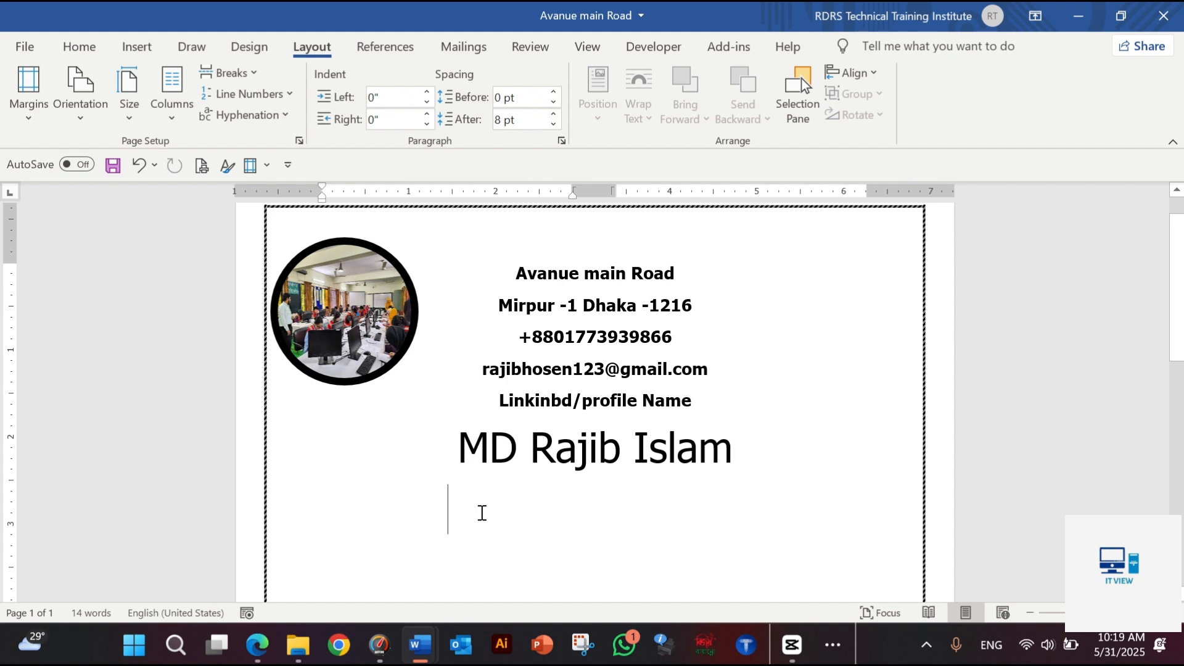
pyautogui.scroll(1, 482, 512)
pyautogui.scroll(-2, 481, 512)
pyautogui.scroll(3, 481, 513)
pyautogui.scroll(-2, 444, 555)
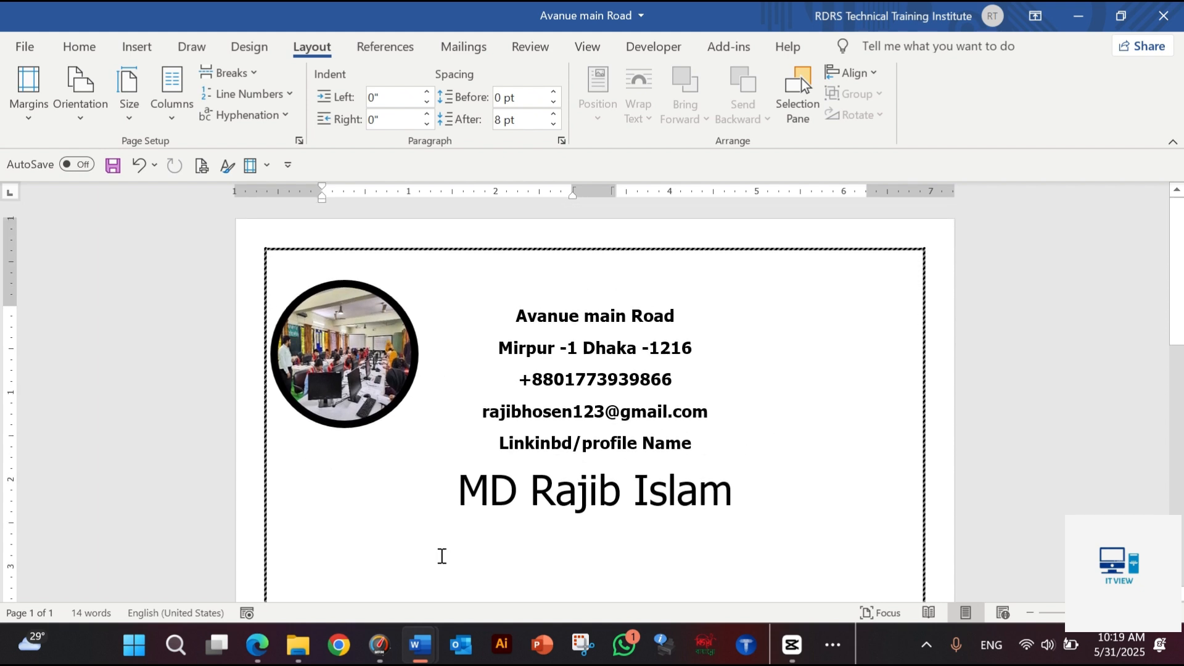
pyautogui.scroll(-1, 458, 520)
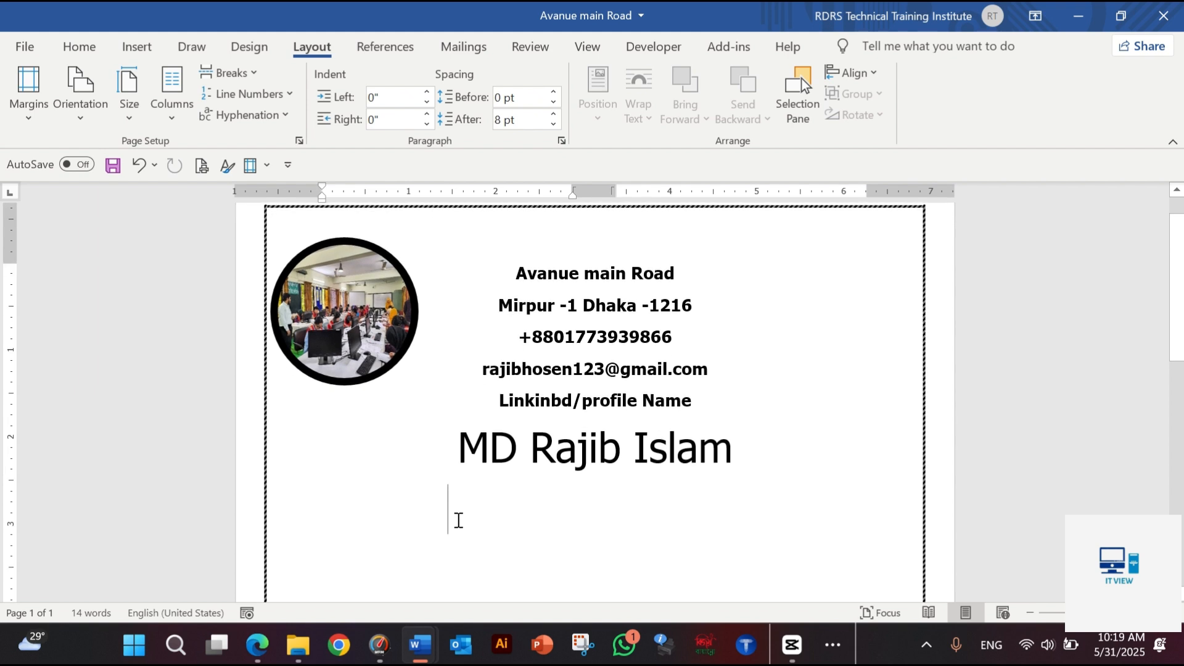
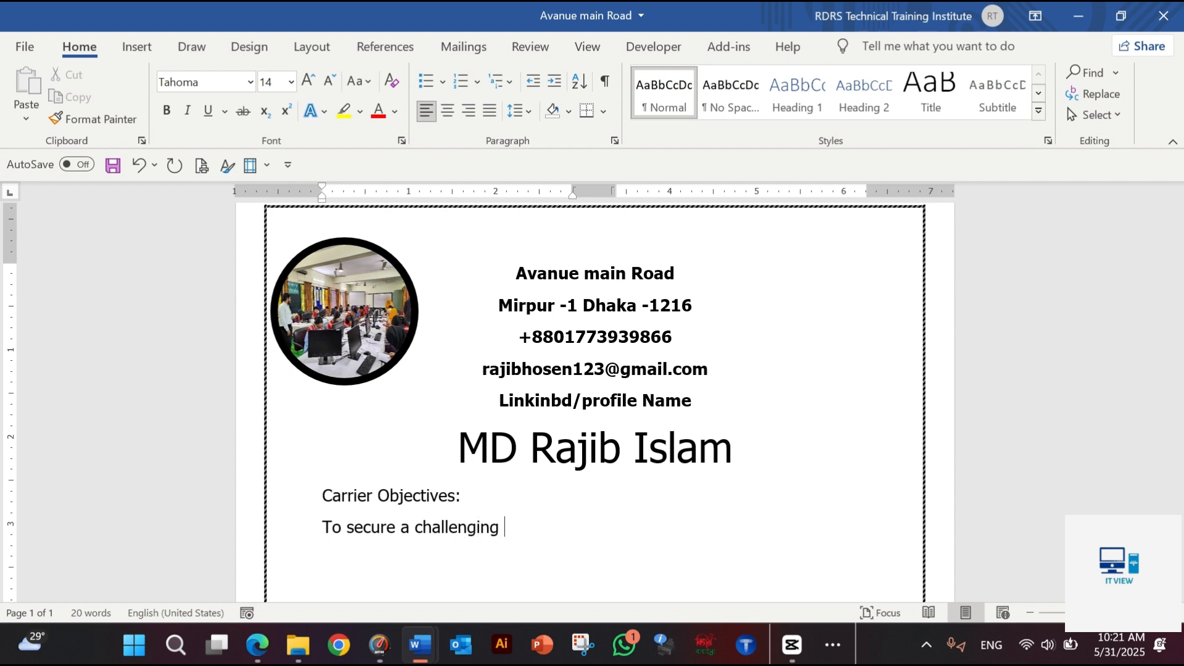
# Continue the career objective sentence after "To secure a challenging" with "position in reputable organization"
pyautogui.write('positi')
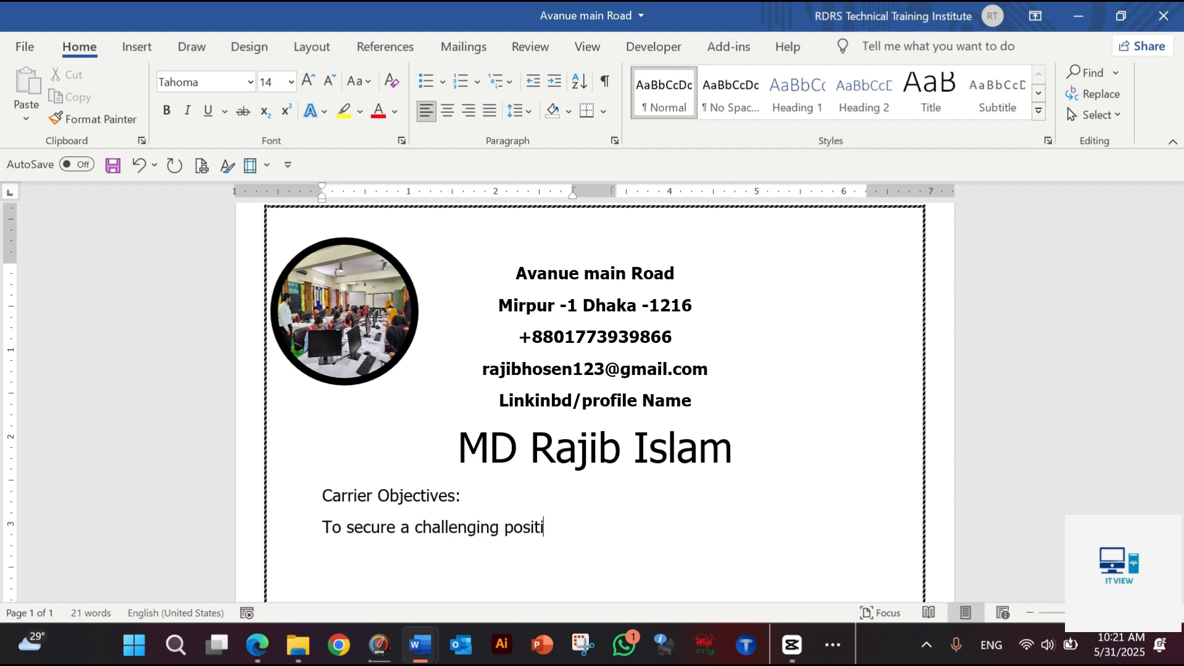
pyautogui.write('on in reputable')
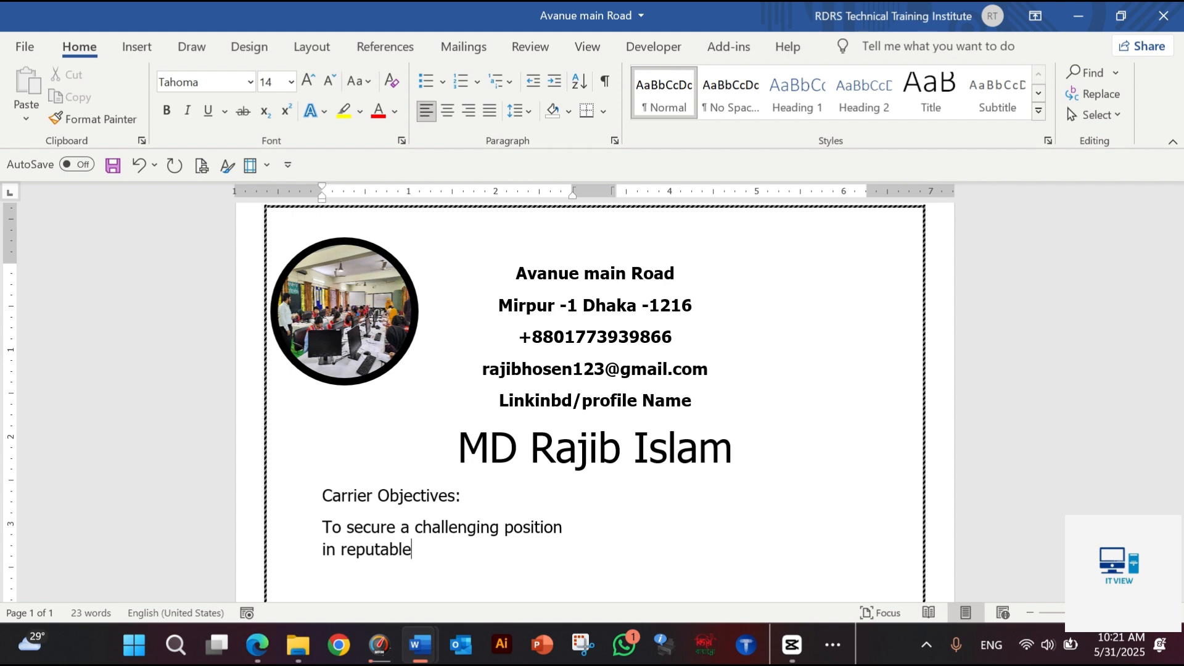
pyautogui.write(' ort')
pyautogui.press('BackSpace')
pyautogui.write('ganization')
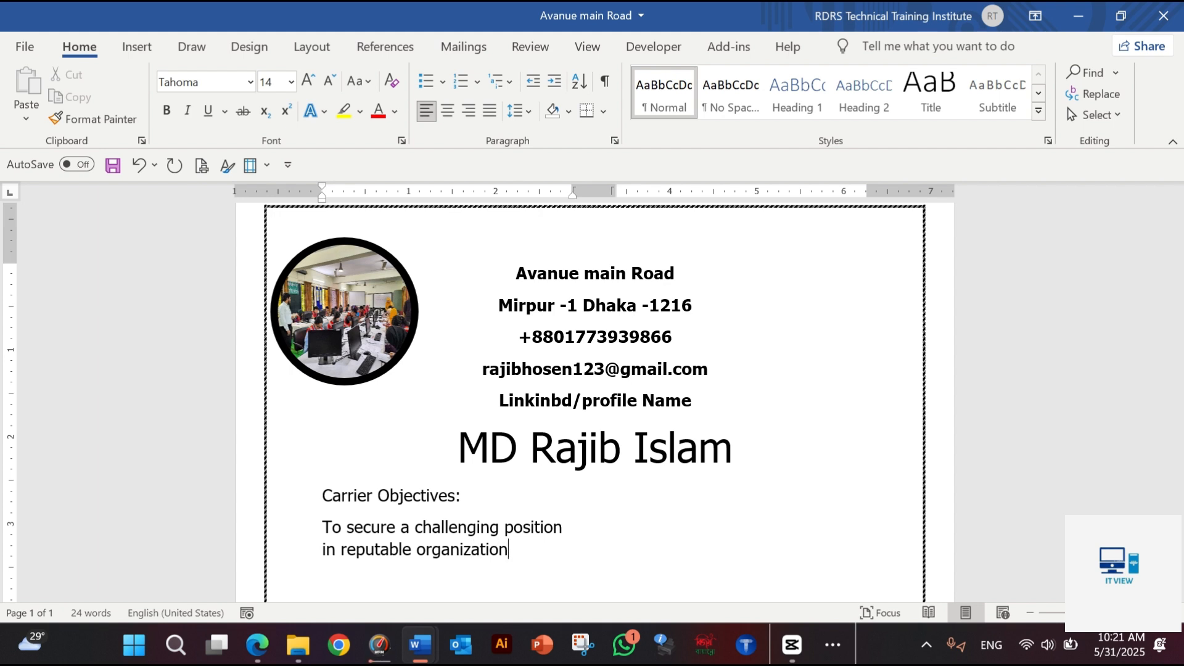
pyautogui.write(' to ex')
pyautogui.write('pend')
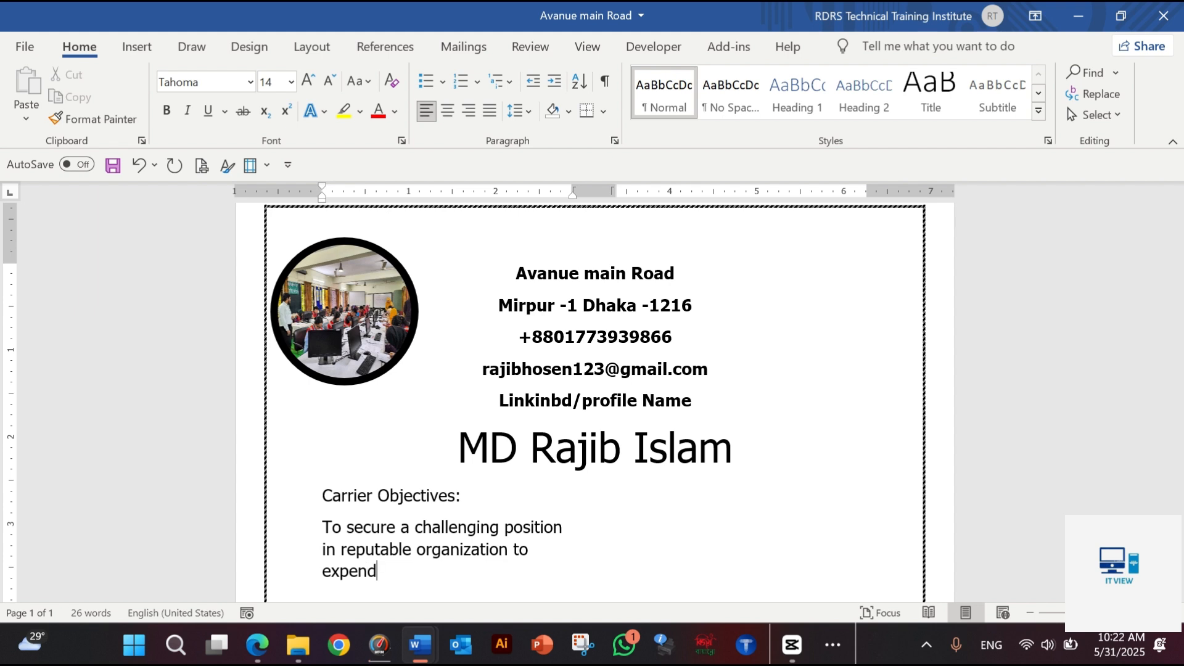
pyautogui.write(' my lear')
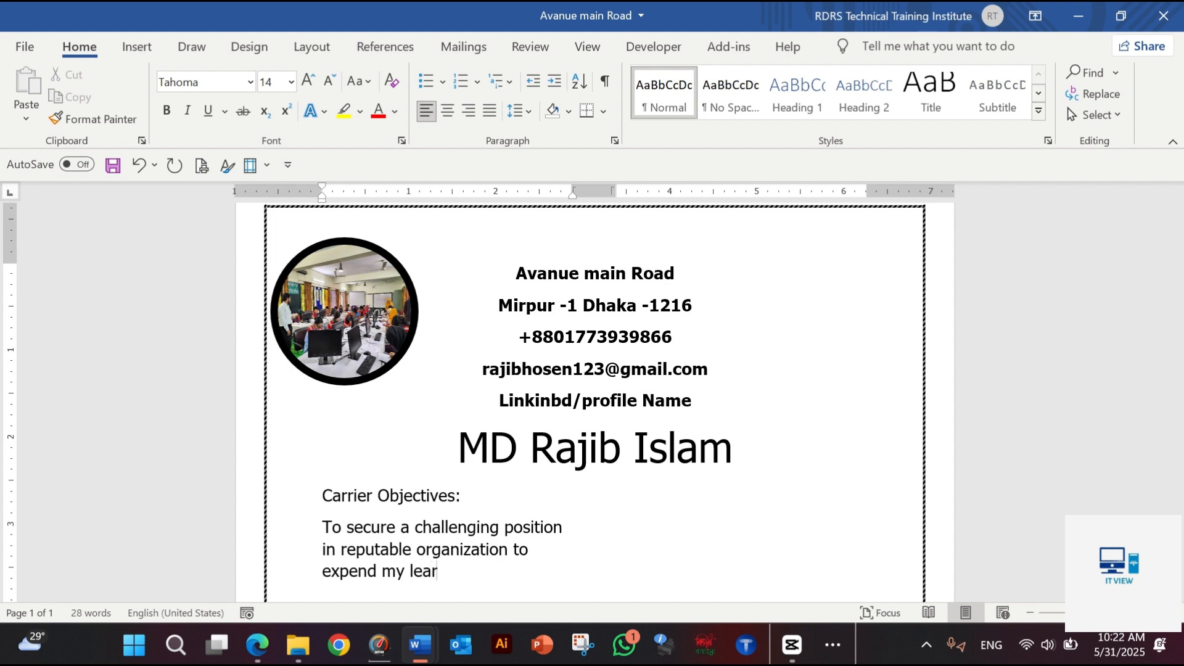
pyautogui.write('ning ,knowladge')
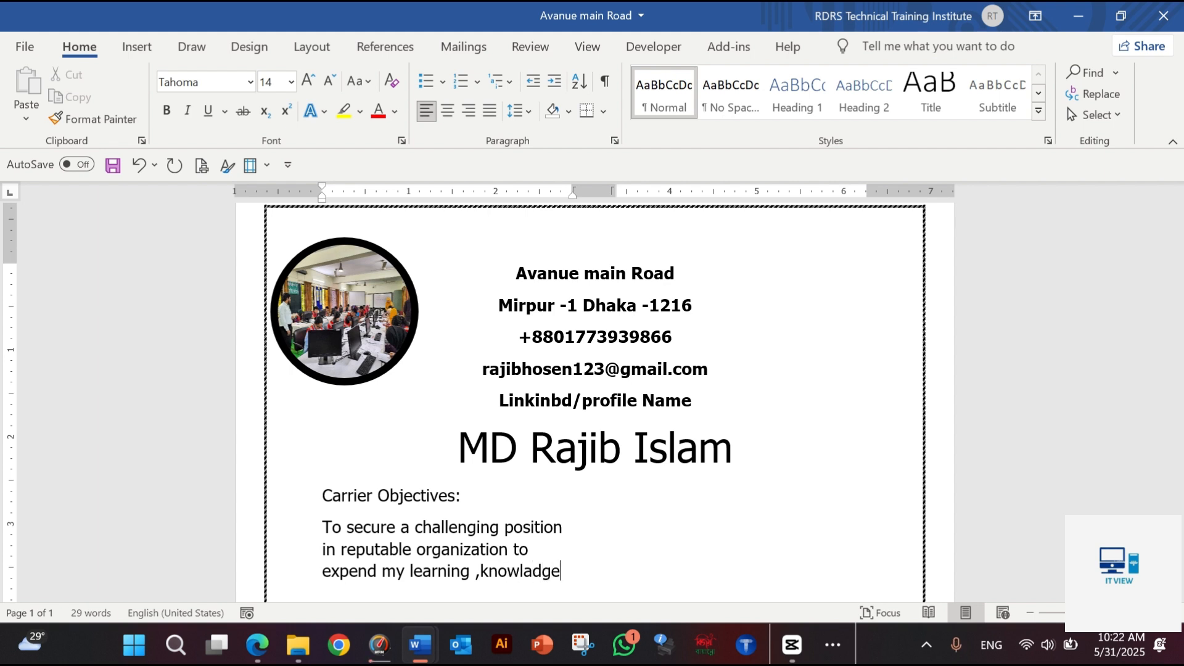
pyautogui.write(' and skill,')
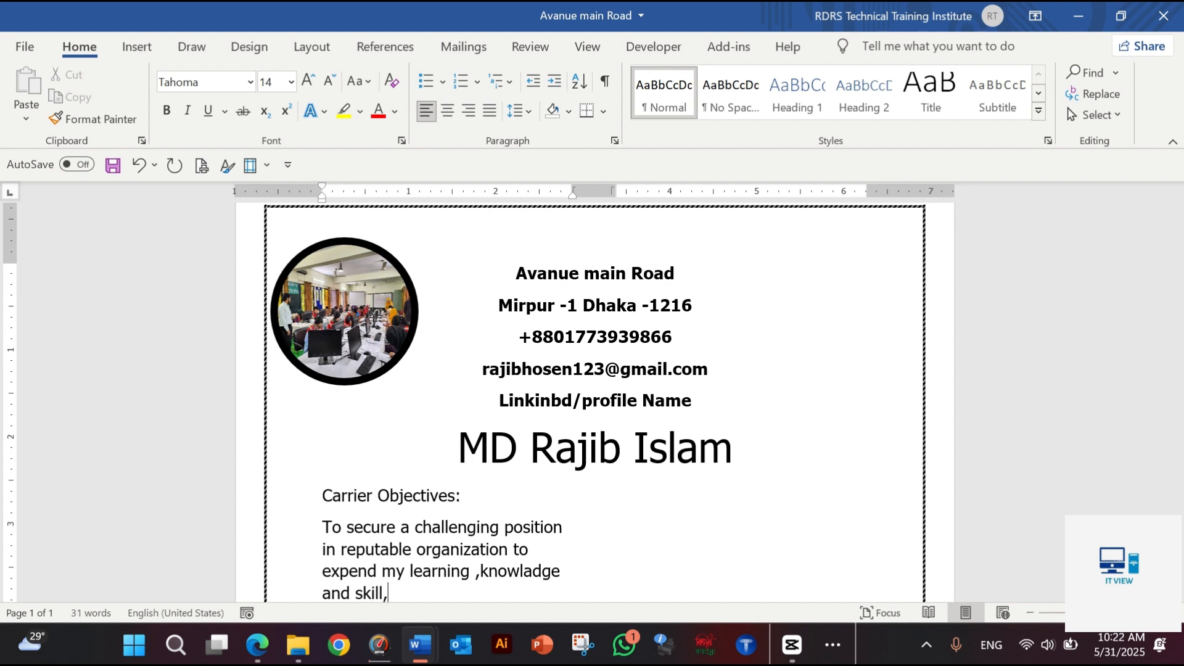
pyautogui.write('sekure a resp')
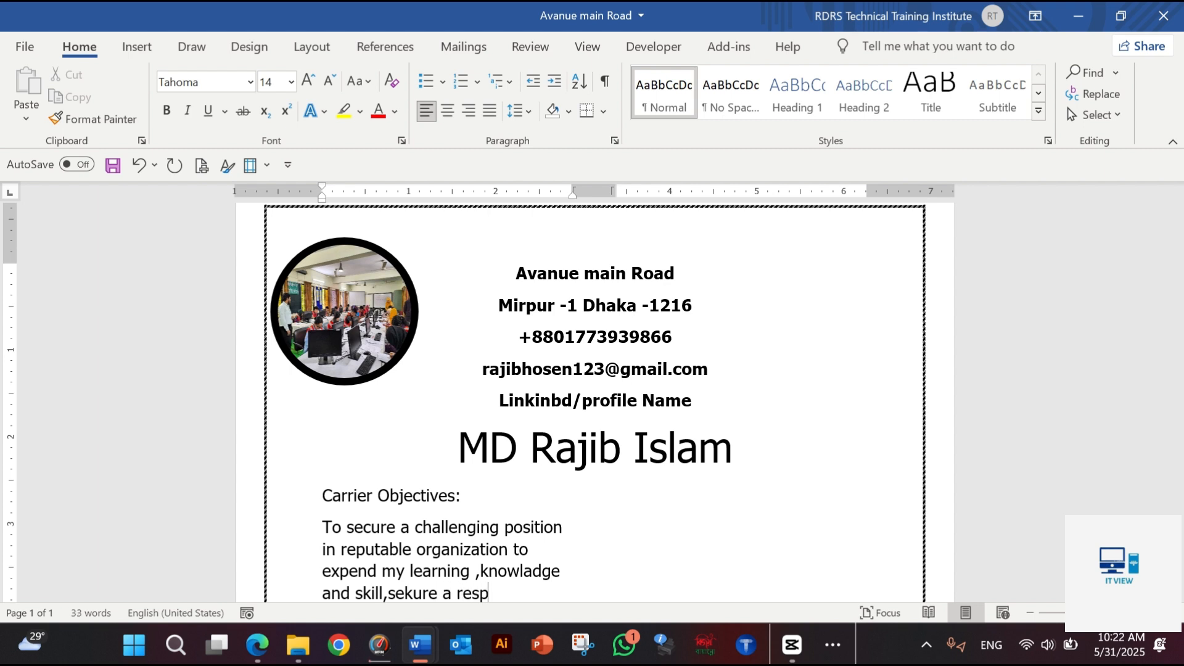
pyautogui.write('osible')
# Add "sekure a resposible carrier opportunities to fully" to the career objective paragraph
pyautogui.scroll(-3, 605, 417)
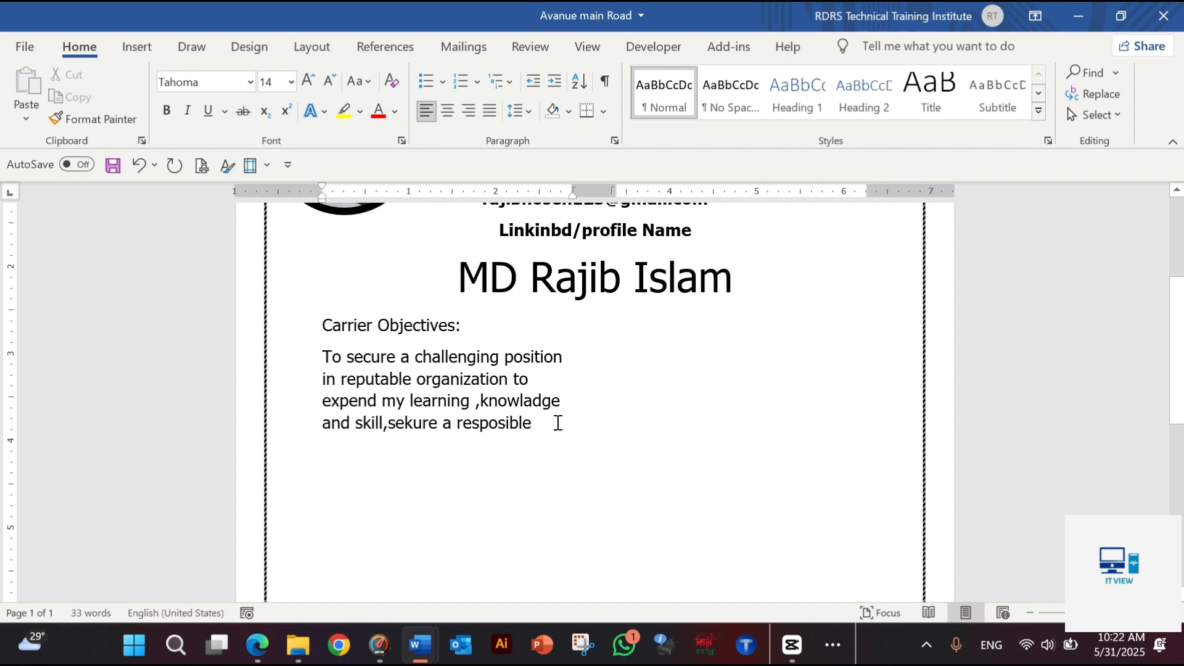
pyautogui.write('carrie')
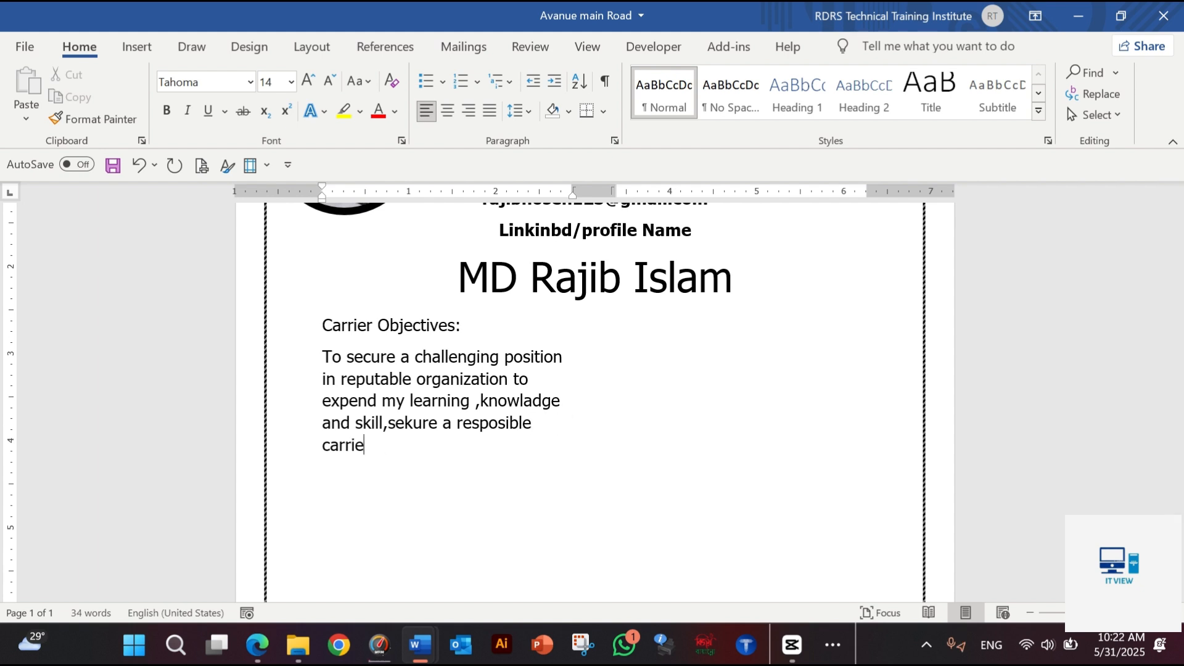
pyautogui.write('r opport')
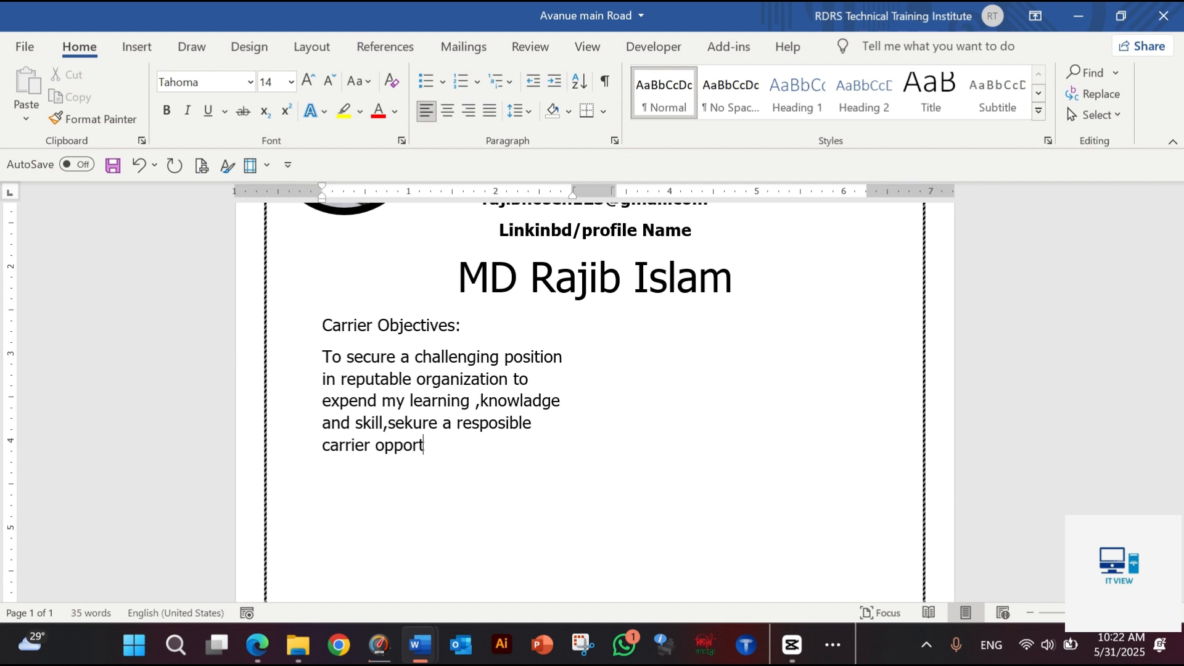
pyautogui.write('unities to fully')
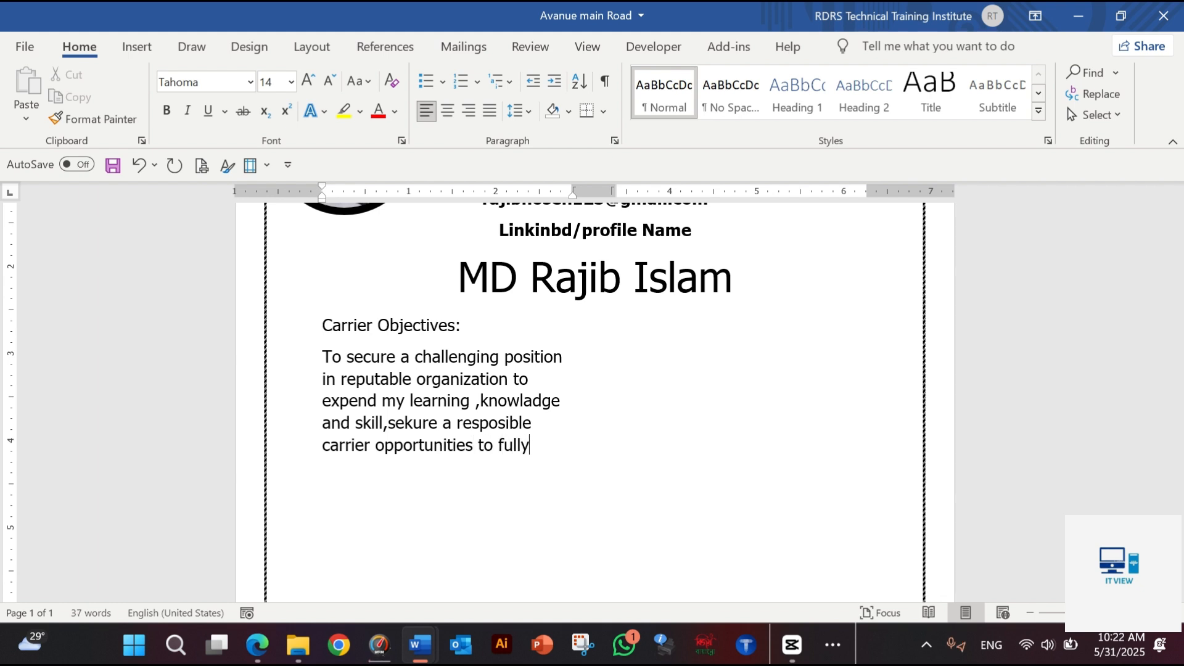
pyautogui.write(' utilizea')
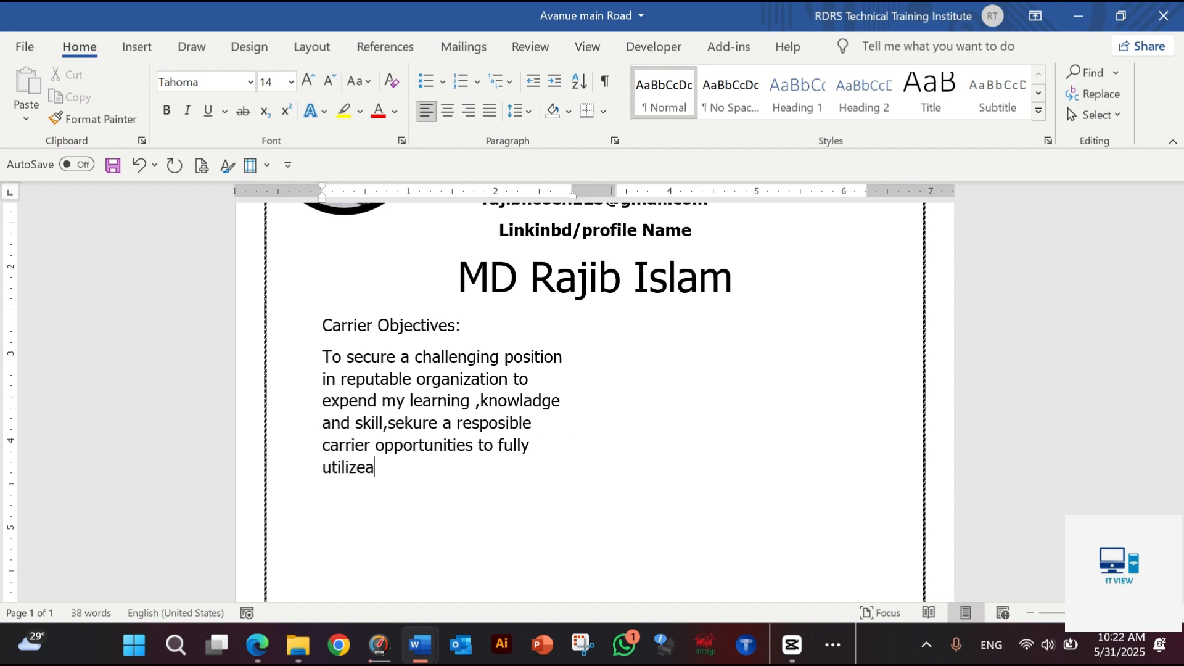
pyautogui.write('=')
# Continue the career objective paragraph with "utilizes my training and skill"
pyautogui.press('BackSpace')
pyautogui.press('BackSpace')
pyautogui.write('s my training')
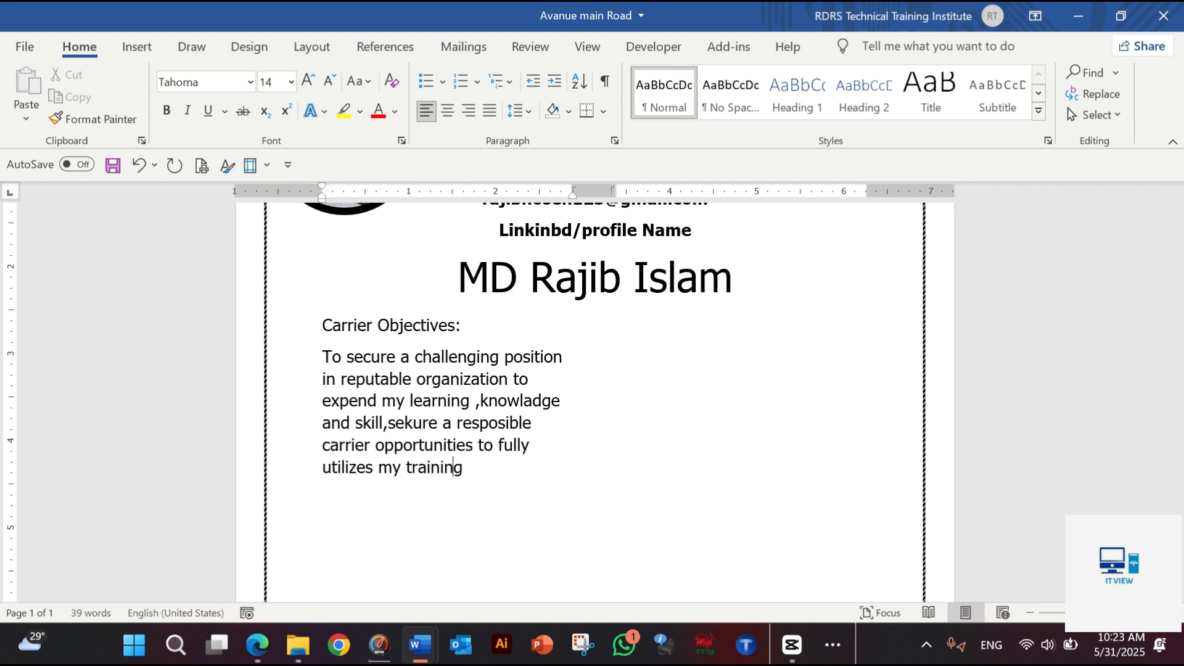
pyautogui.write(' and skill')
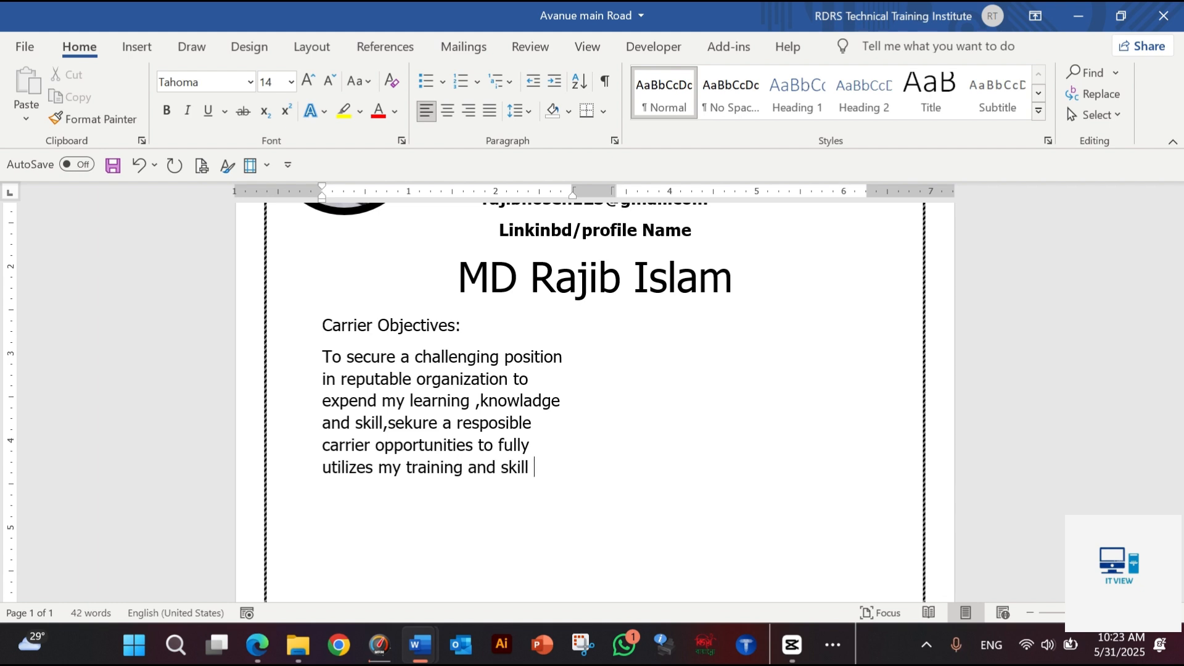
pyautogui.write(' while marking')
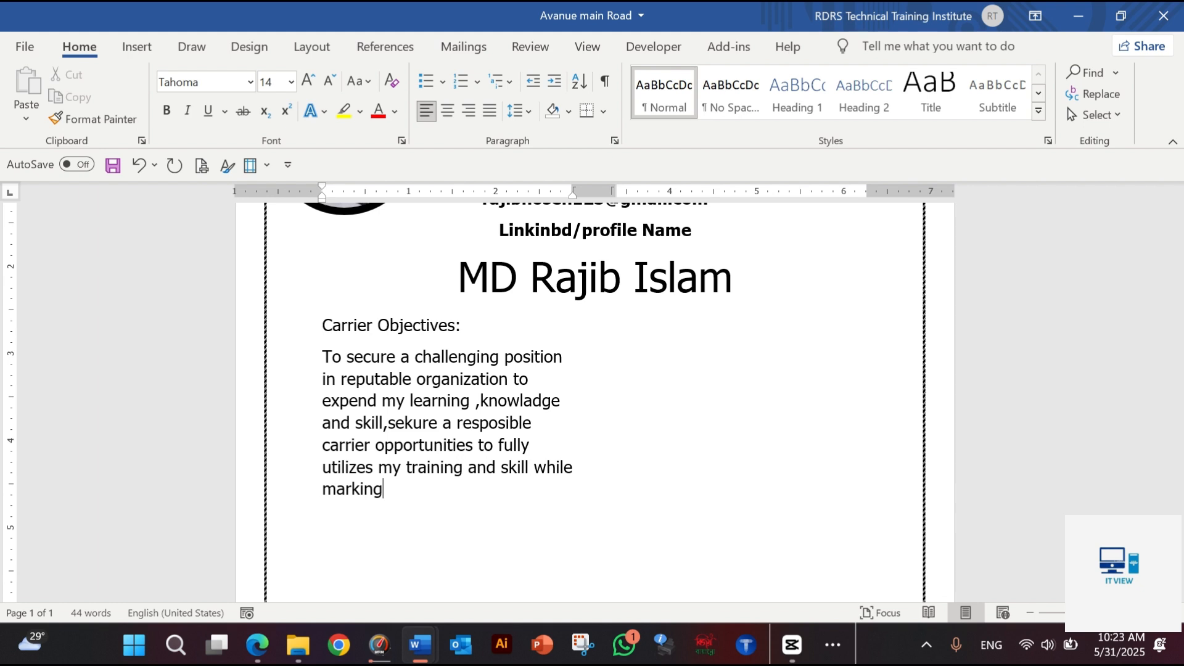
pyautogui.write(' s signa')
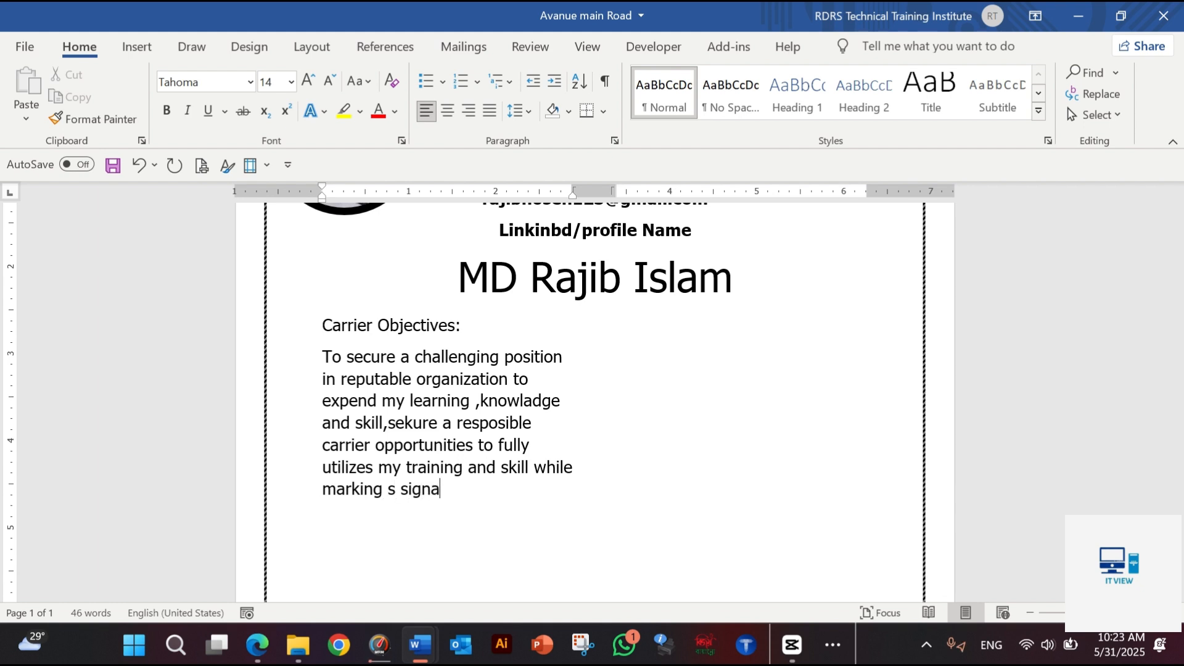
pyautogui.write('ficant')
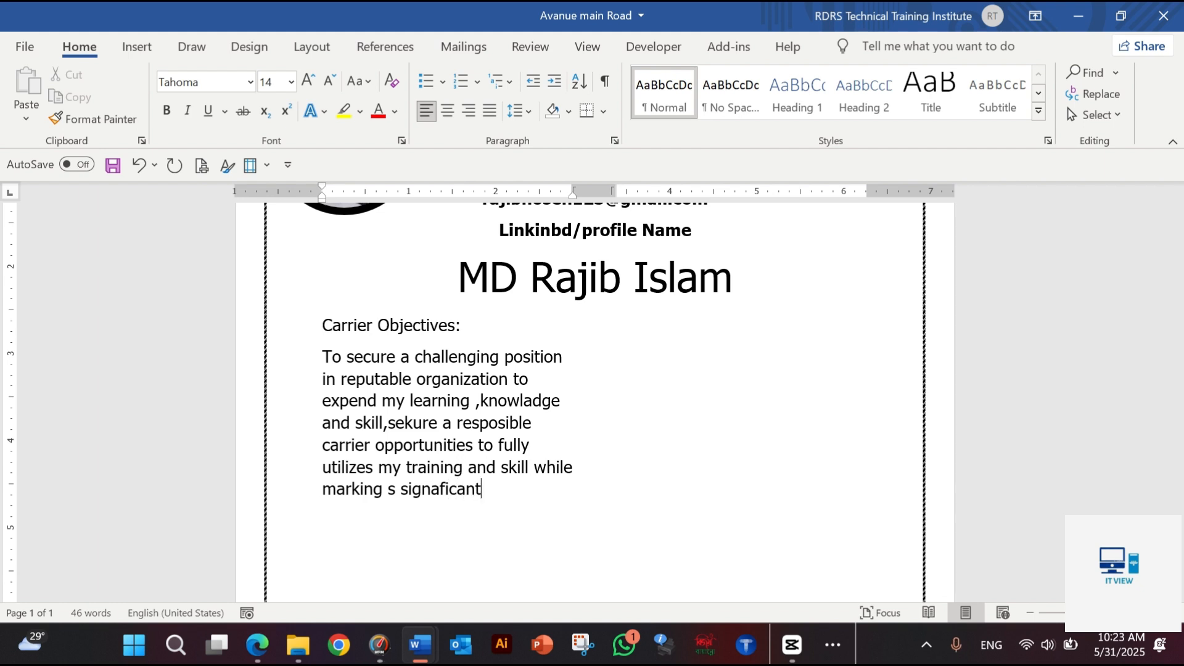
pyautogui.write(' contribution')
# Append "while marking s signaficant contribution" to the career objective paragraph
pyautogui.press('BackSpace')
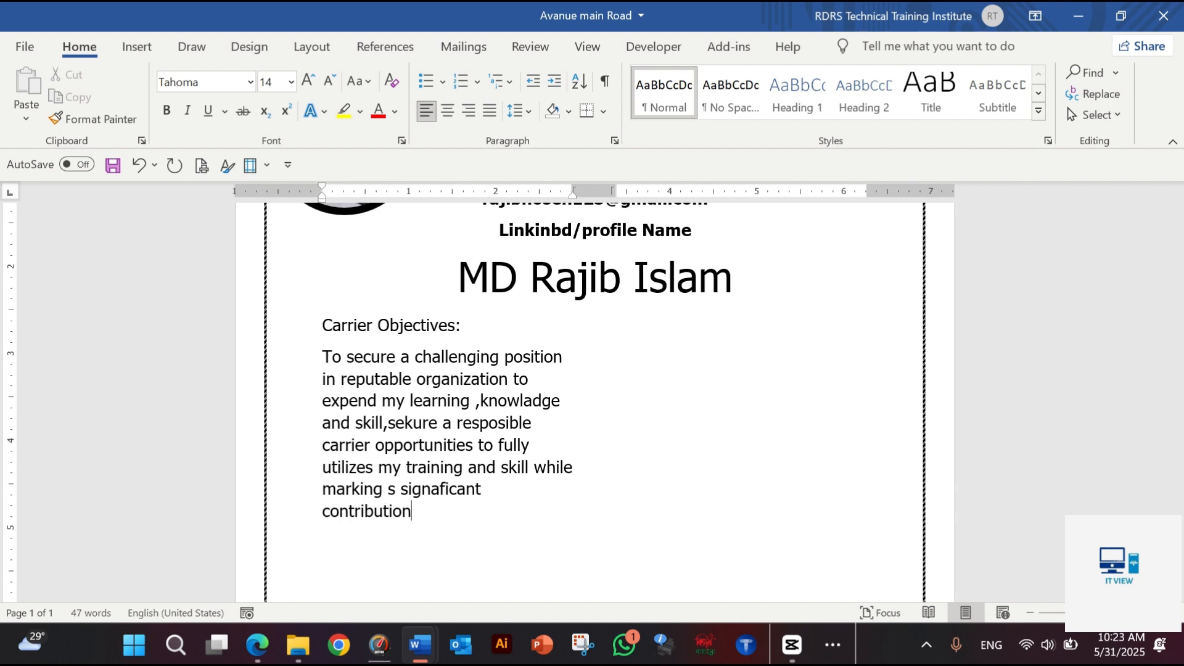
# Finish the career objective paragraph with "to the successfully of the company."
pyautogui.write('to the s')
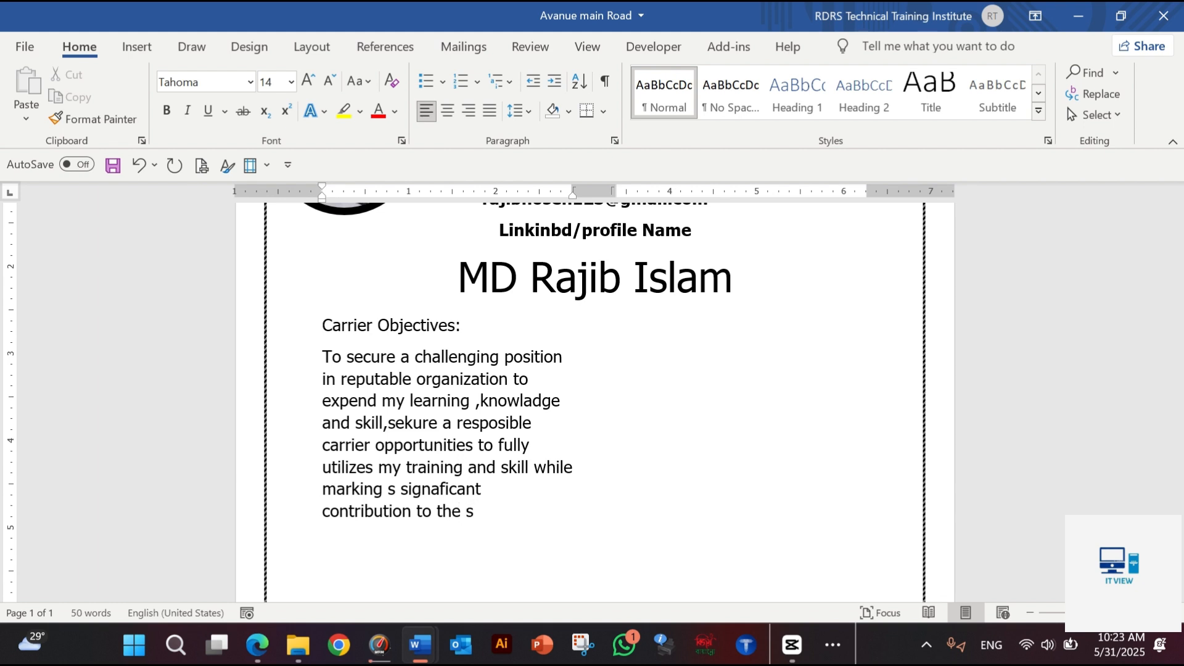
pyautogui.write('uccessfully')
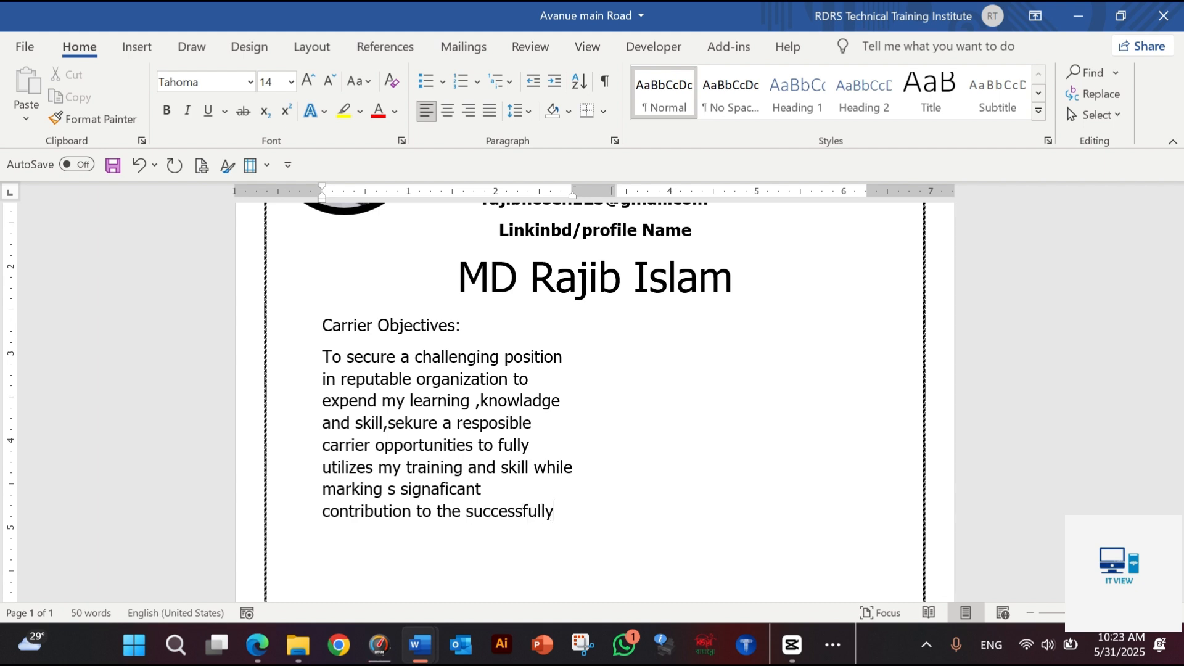
pyautogui.write(' of the company')
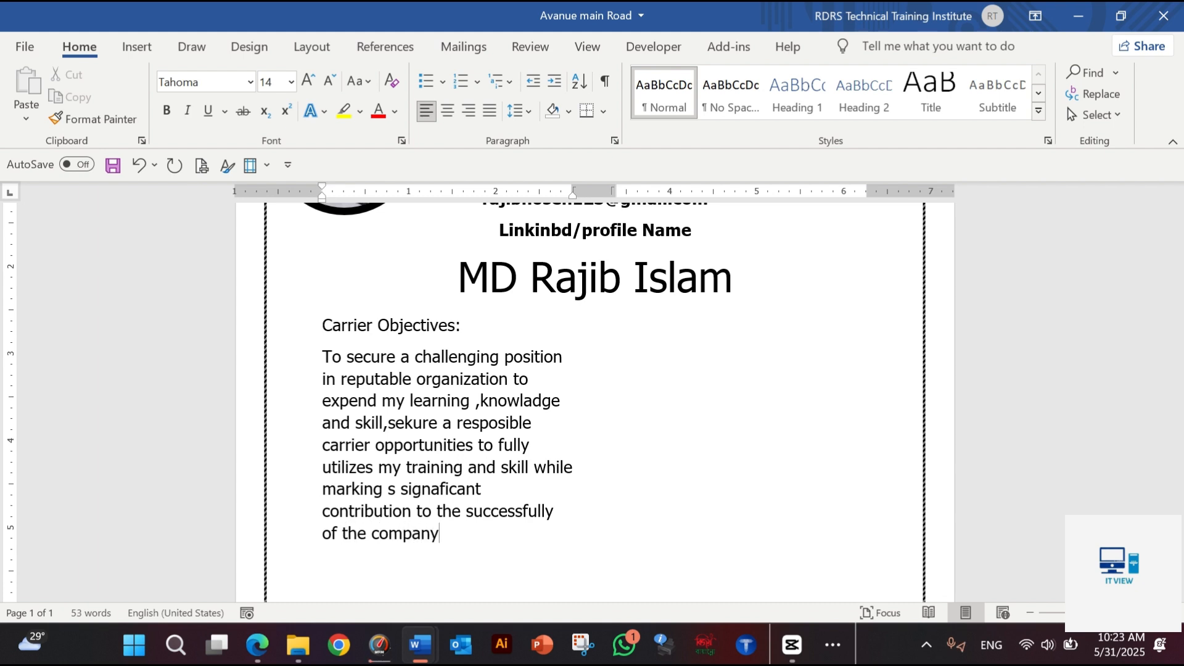
pyautogui.write('.')
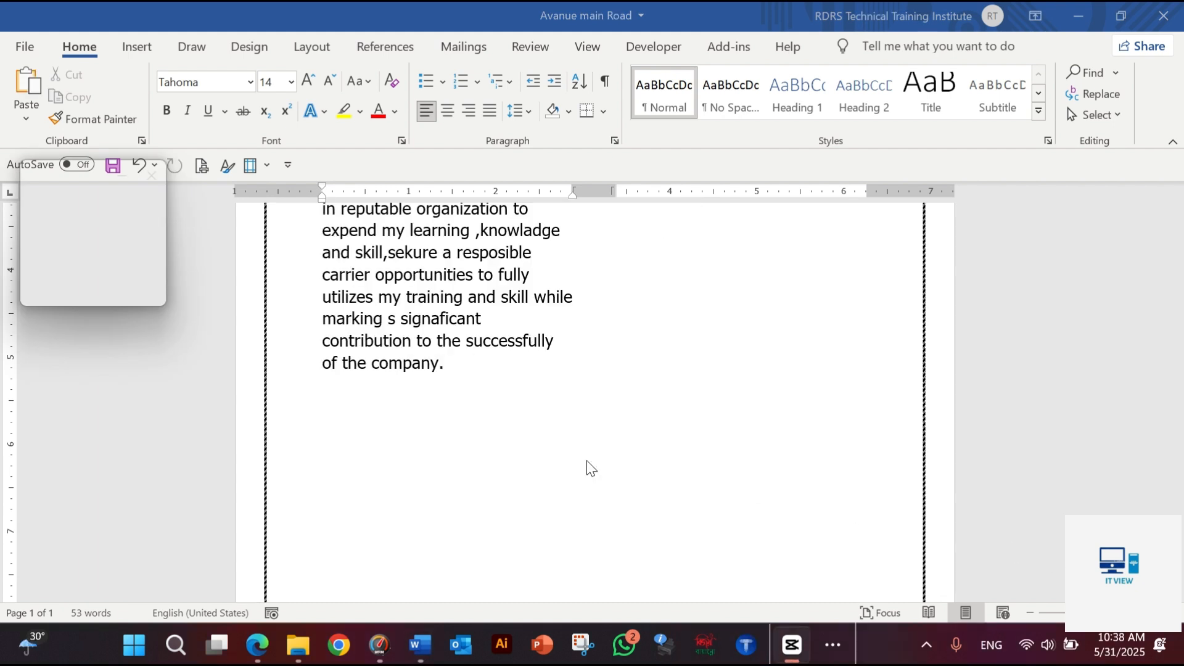
# Below the objective, add the heading "Skill set:" and separate lines for Creativity, Leadership, Organizational, Problem silving and Team Work
pyautogui.click(491, 449)
pyautogui.press('Return')
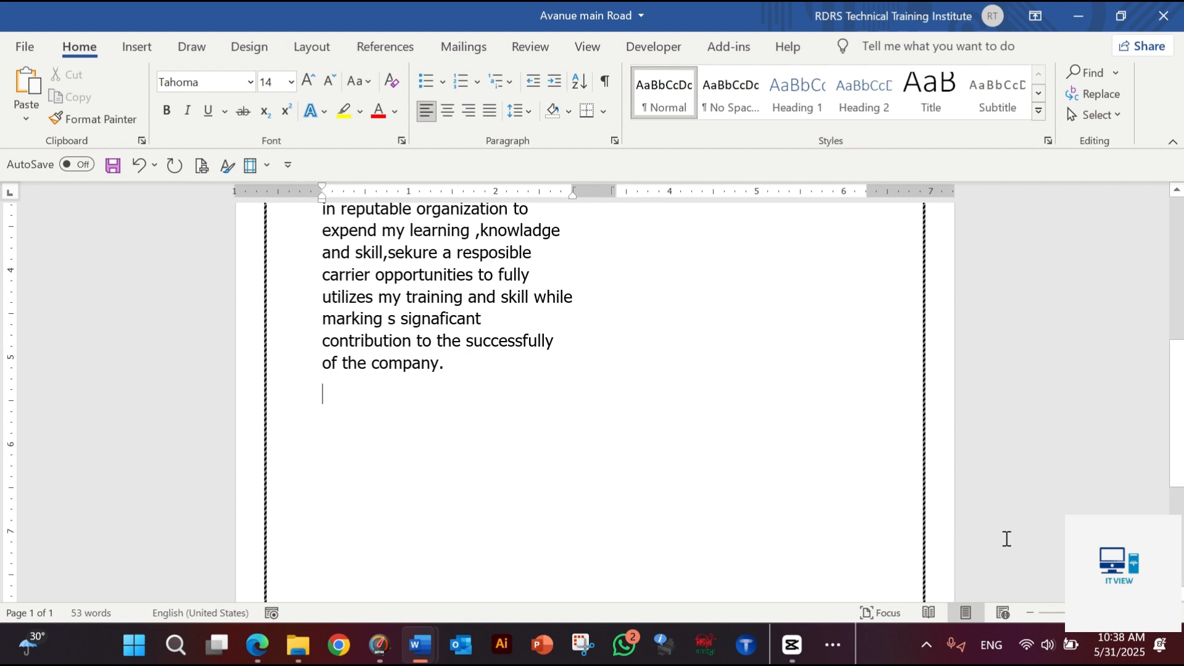
pyautogui.hotkey('ctrl', 'y')
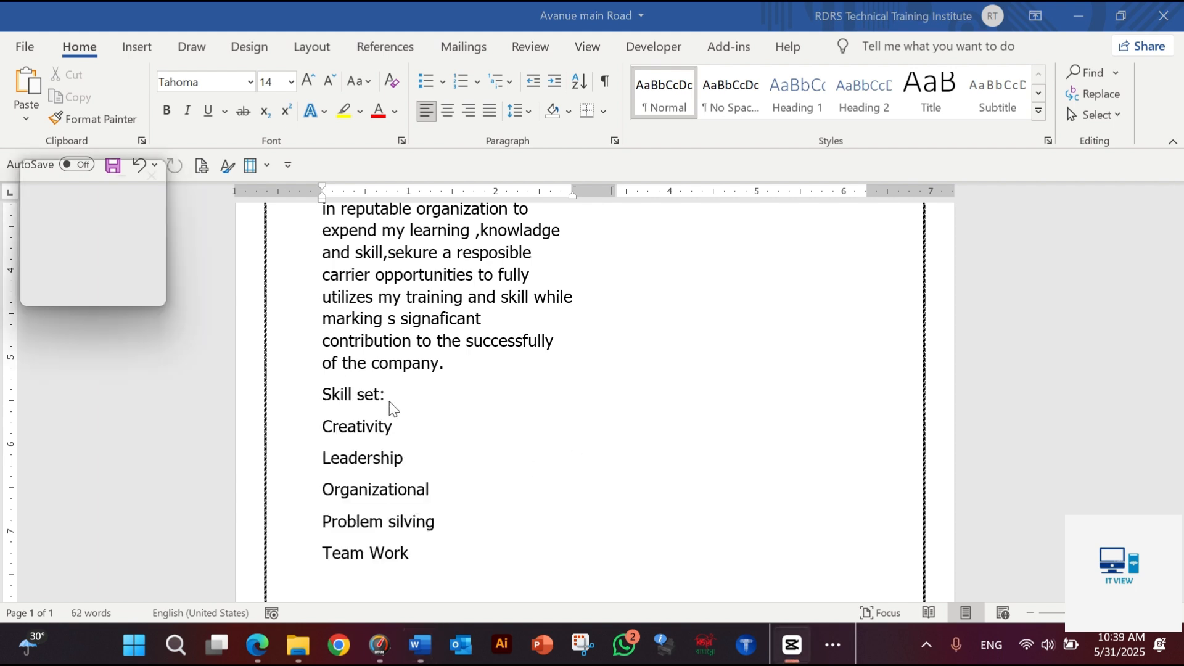
# Make the "Skill set:" heading bold
pyautogui.moveTo(390, 398); pyautogui.dragTo(290, 397)
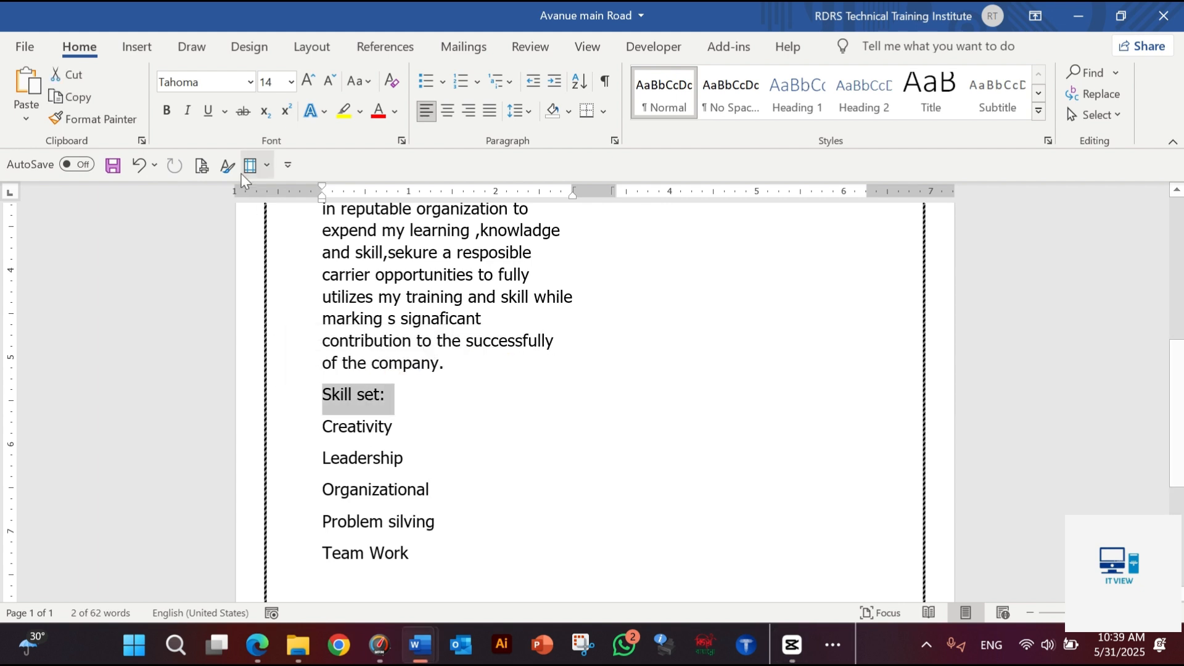
pyautogui.click(173, 113)
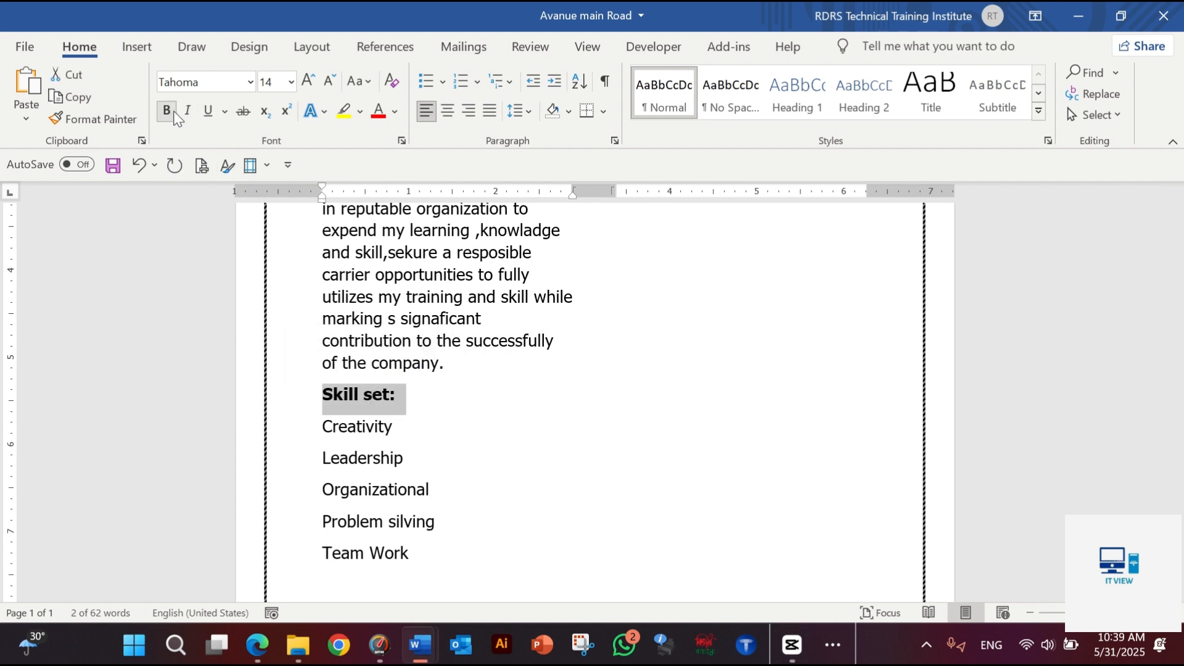
pyautogui.click(425, 459)
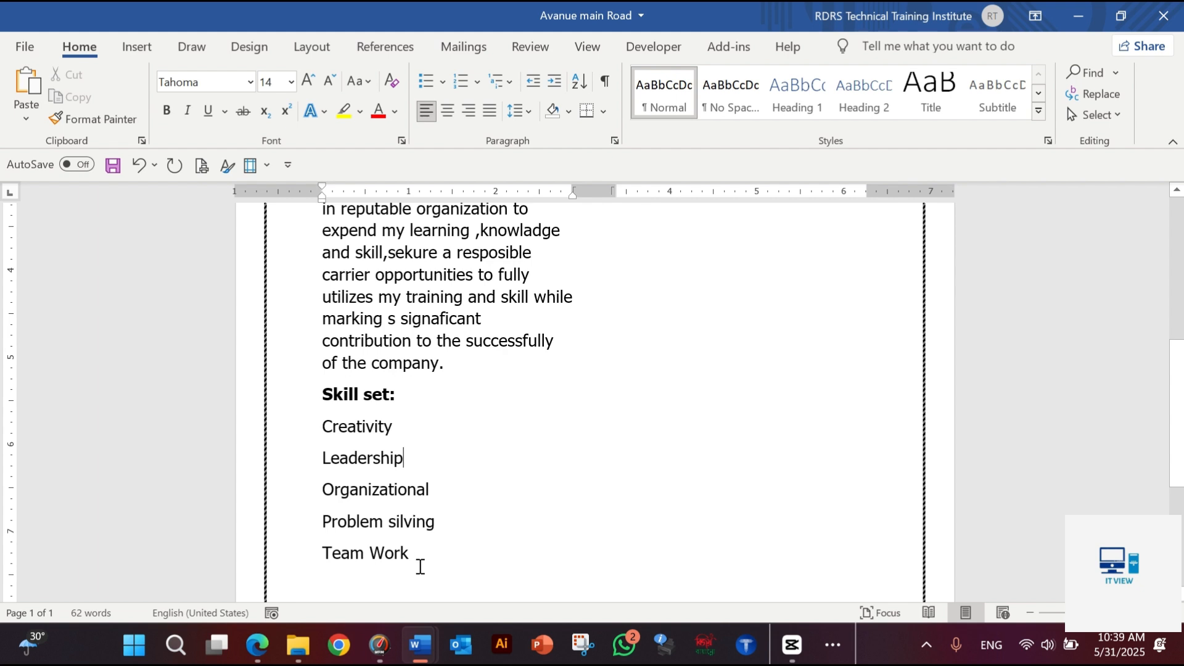
# Format the five skill lines from Creativity to Team Work as an arrowhead bulleted list and decrease its indent by one level
pyautogui.moveTo(418, 563); pyautogui.dragTo(352, 435)
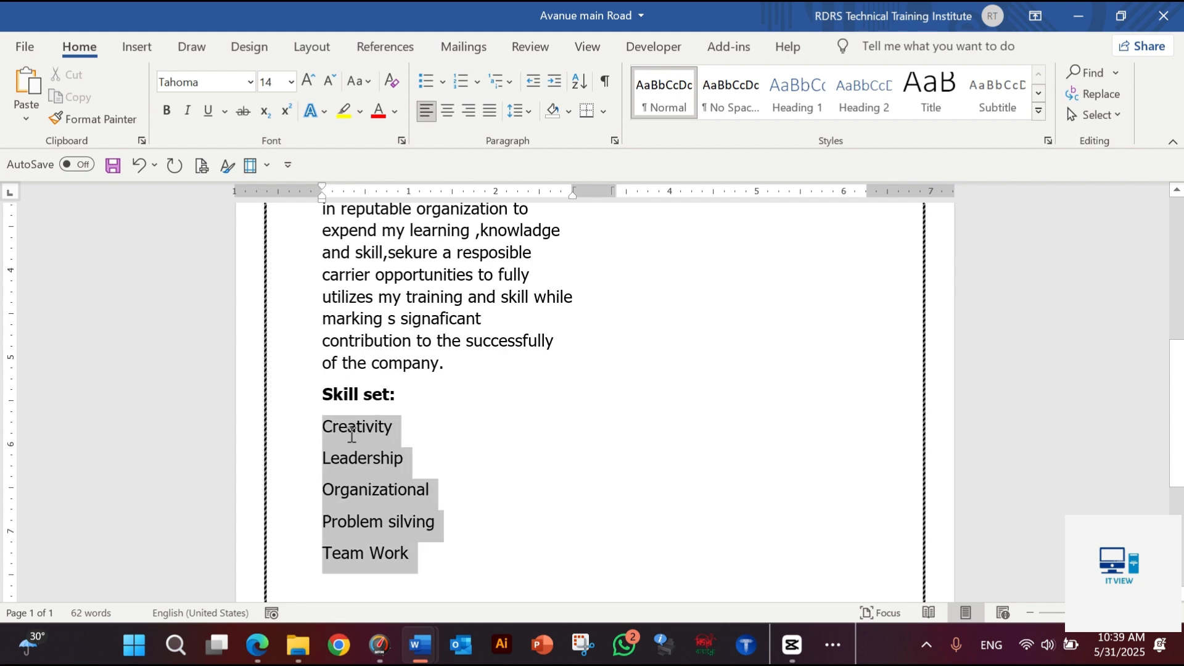
pyautogui.click(442, 86)
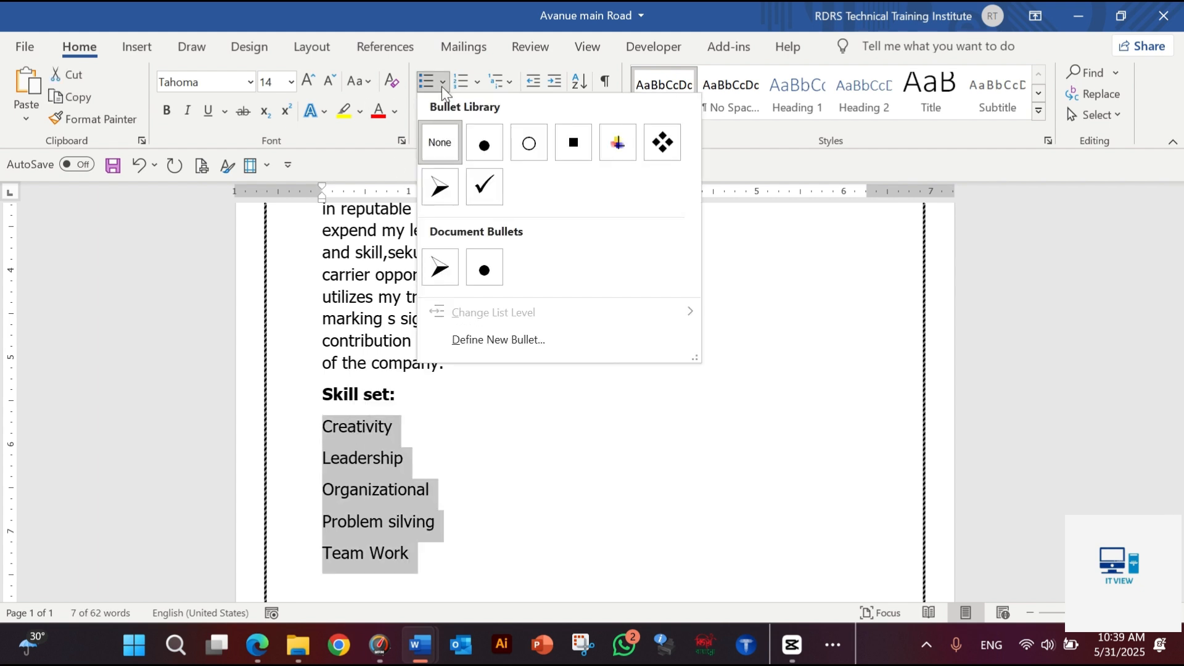
pyautogui.click(453, 180)
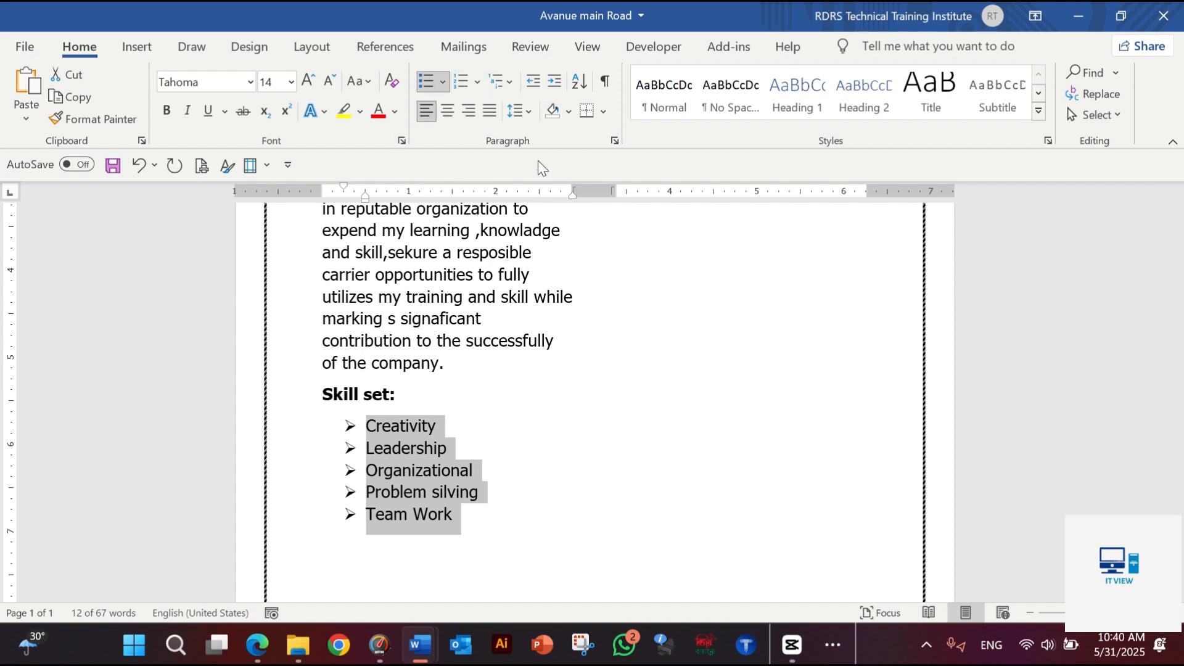
pyautogui.click(539, 76)
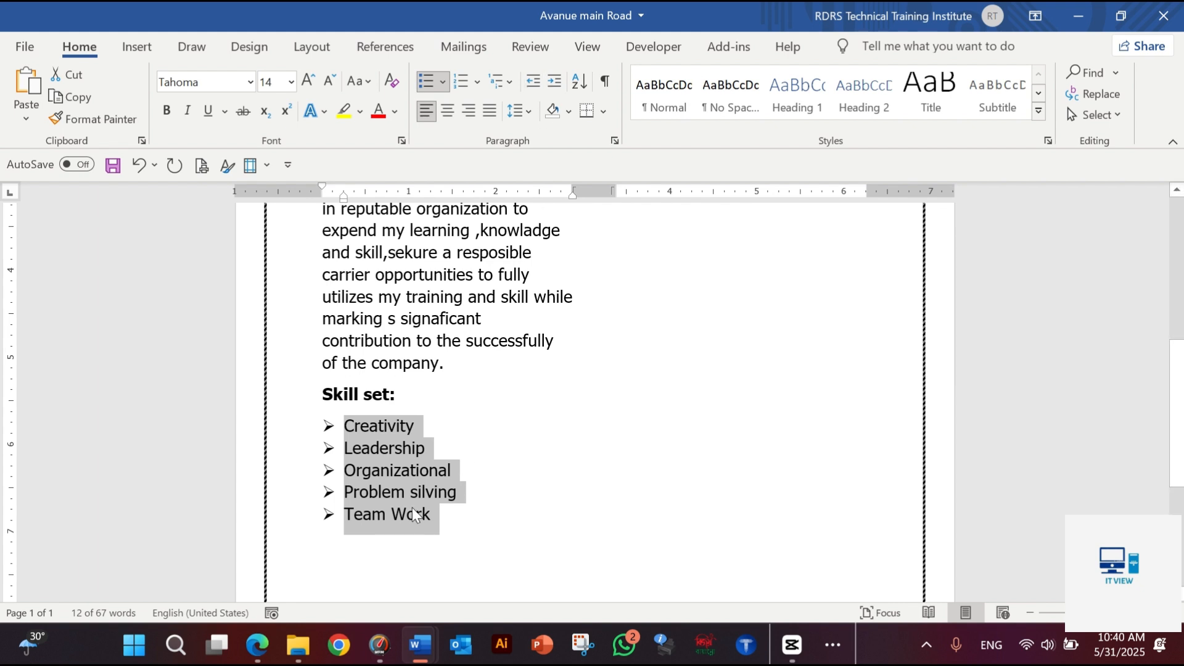
pyautogui.click(417, 492)
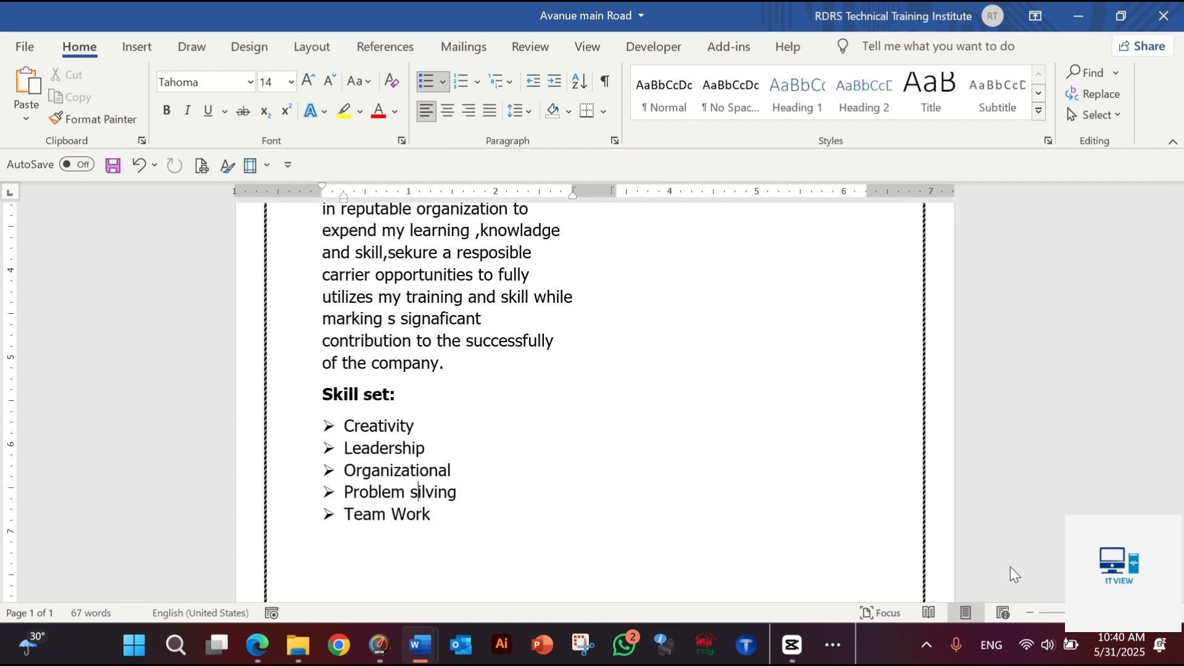
pyautogui.scroll(-3, 539, 444)
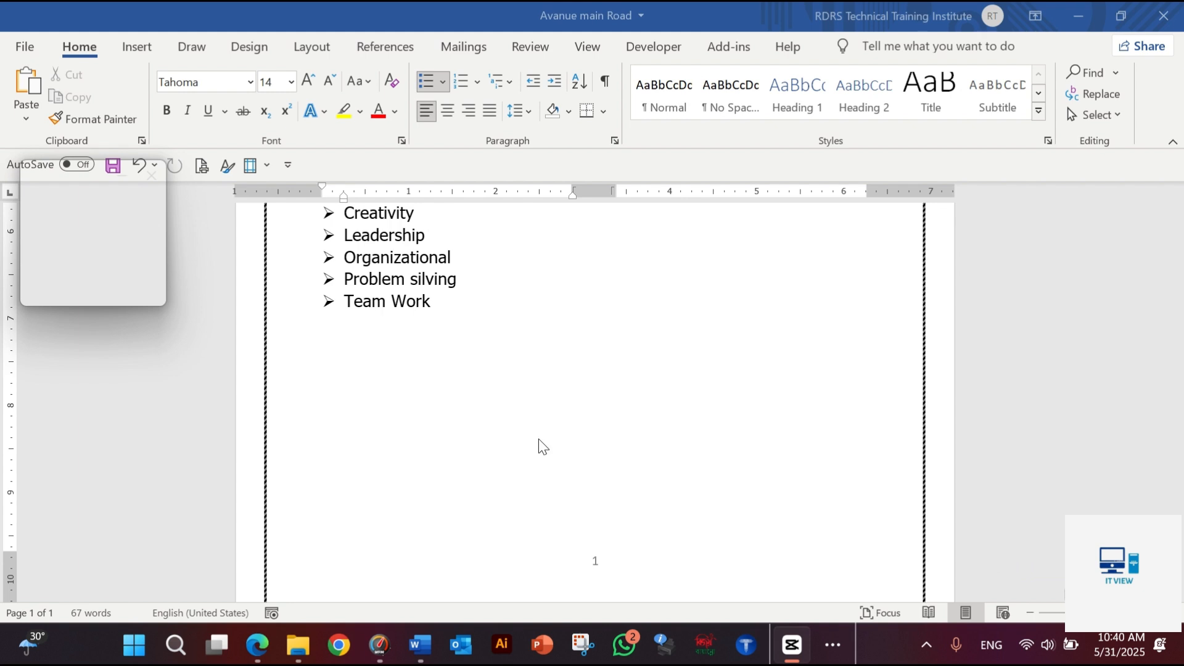
pyautogui.click(448, 317)
pyautogui.press('Return')
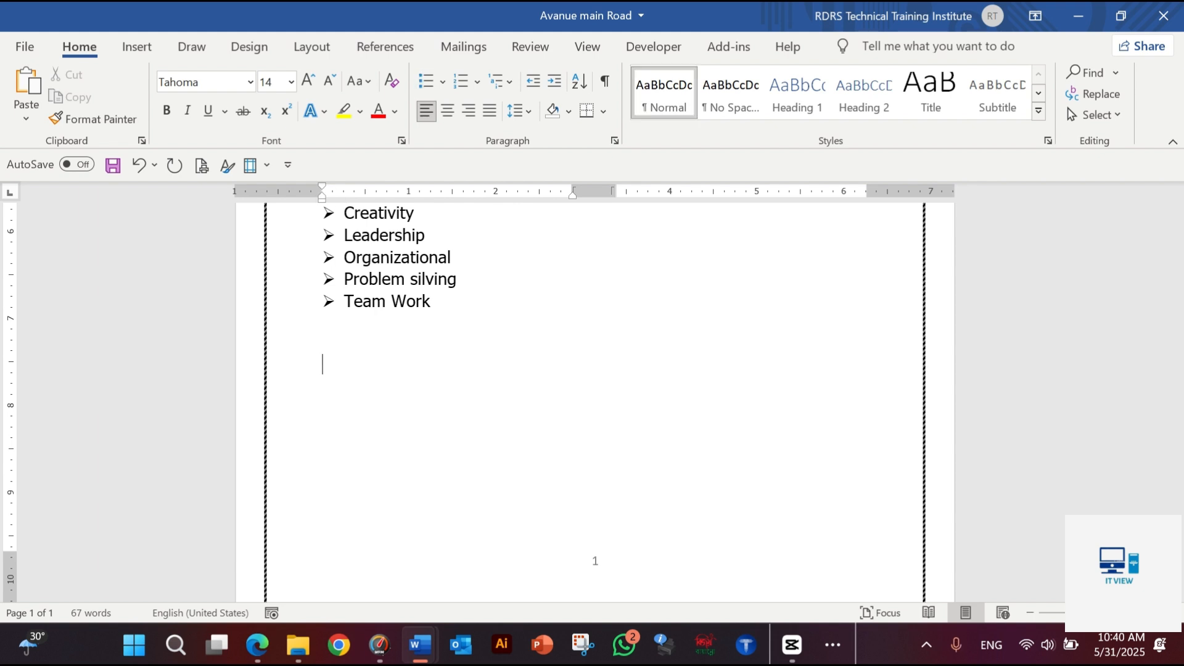
pyautogui.press('Return')
pyautogui.press('Return')
pyautogui.press('Return')
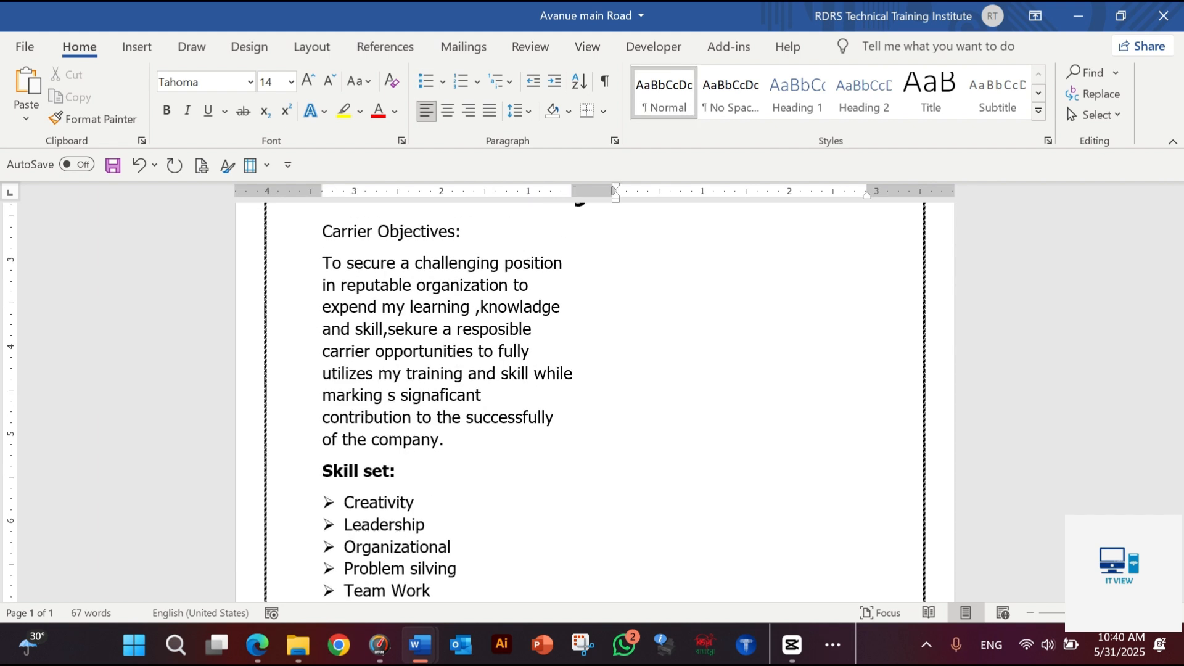
pyautogui.scroll(2, 456, 307)
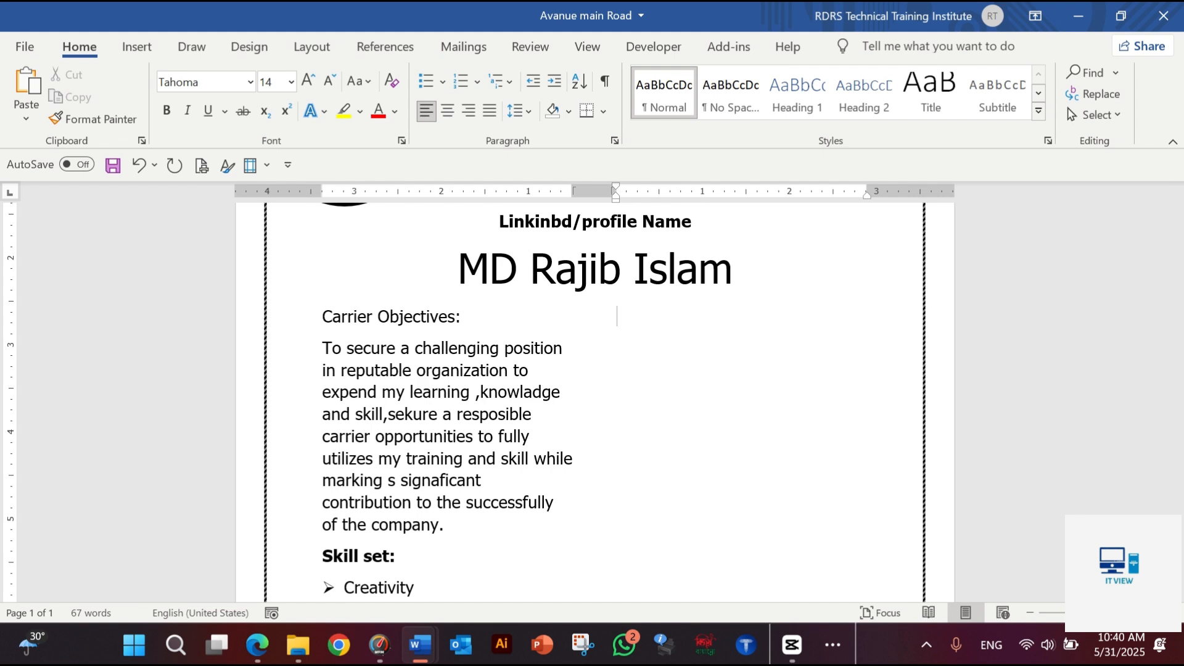
pyautogui.press('BackSpace')
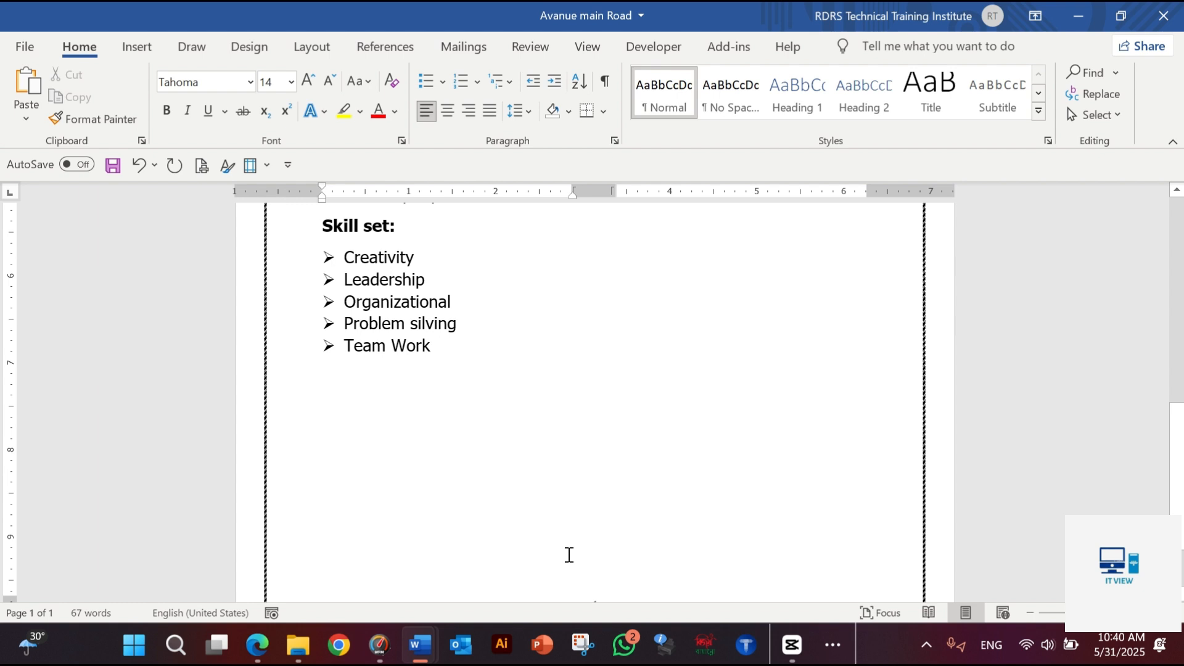
pyautogui.press('BackSpace')
pyautogui.press('BackSpace')
pyautogui.press('BackSpace')
pyautogui.press('BackSpace')
pyautogui.press('BackSpace')
pyautogui.press('BackSpace')
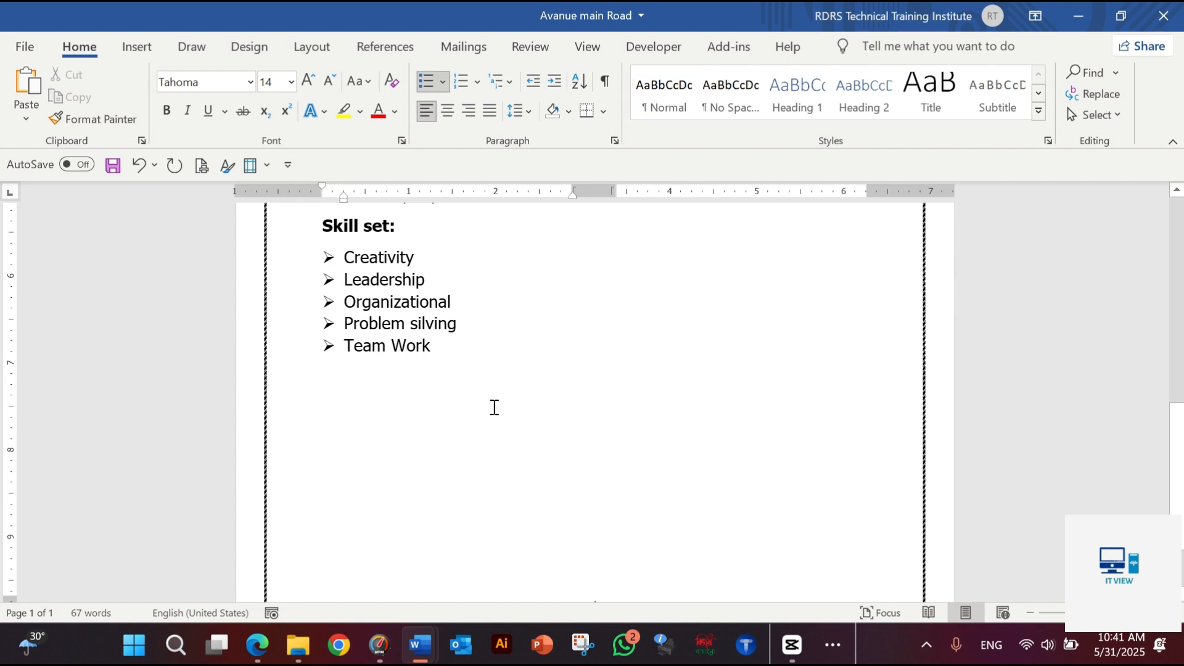
# Try a one-level larger indent on the five skill bullets and return them to the previous indent
pyautogui.moveTo(438, 354); pyautogui.dragTo(333, 257)
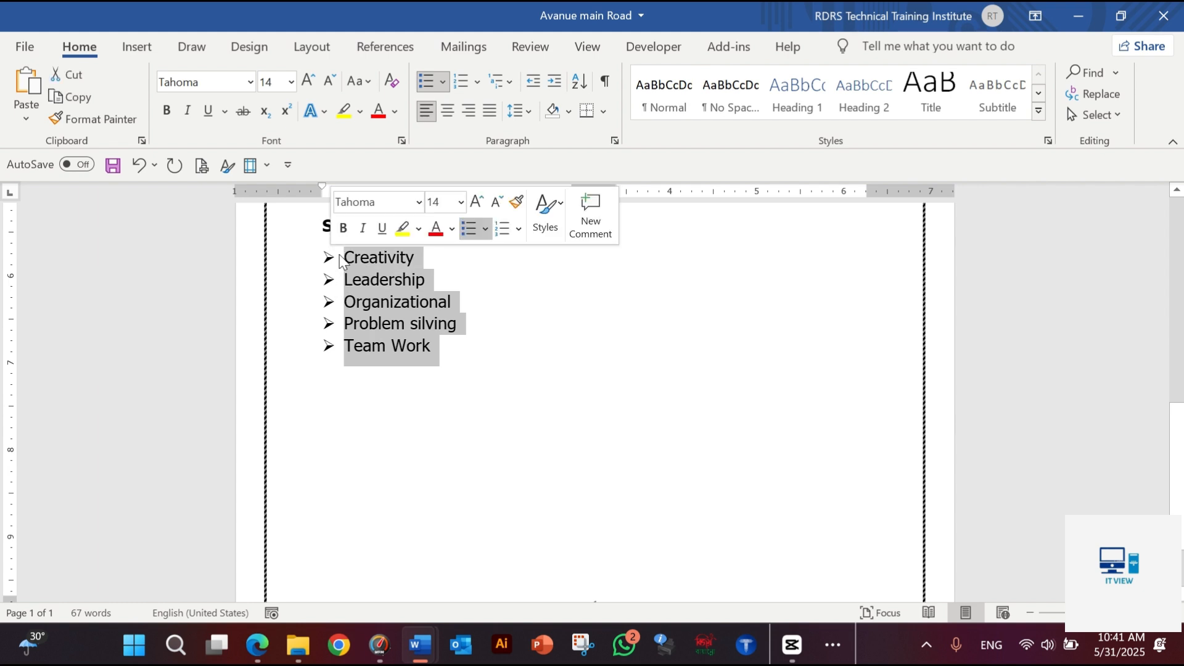
pyautogui.click(556, 85)
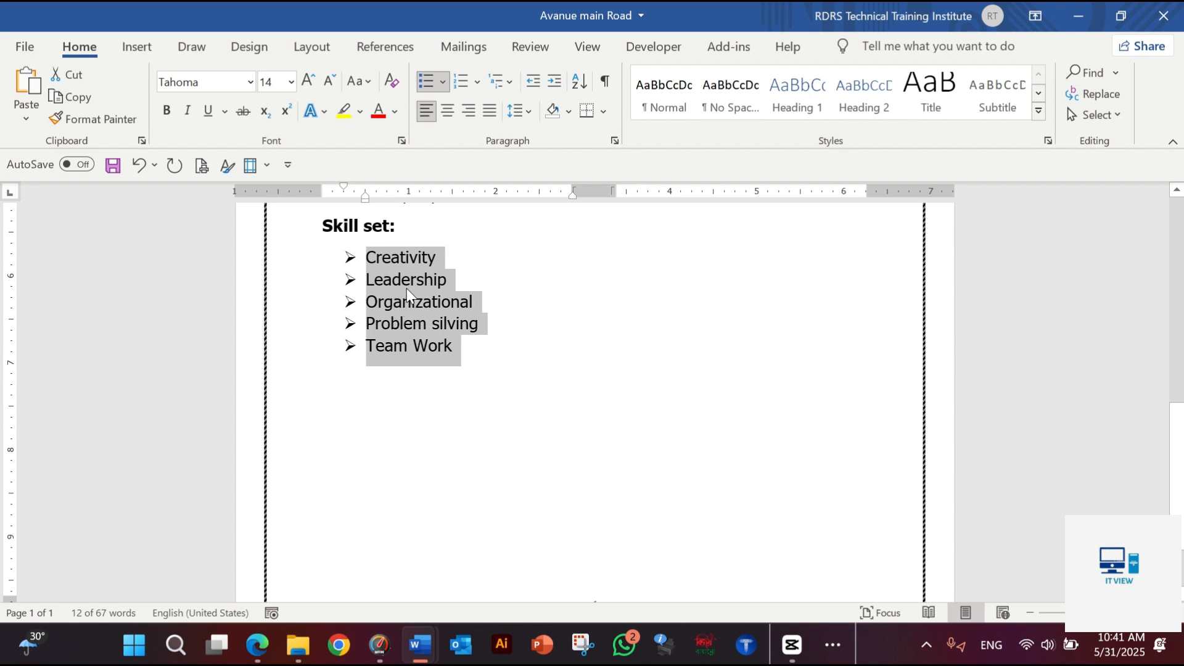
pyautogui.click(531, 80)
pyautogui.click(356, 302)
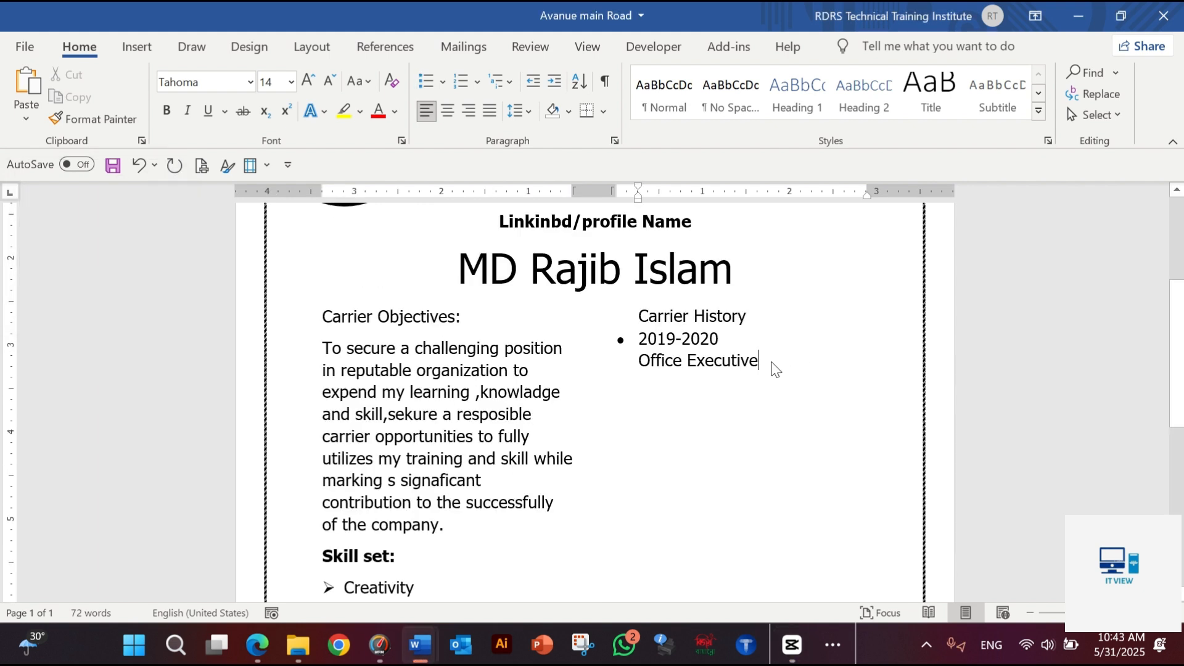
# Under "Office Executive" in the Carrier History entry, add the line "First up consaltant"
pyautogui.press('Return')
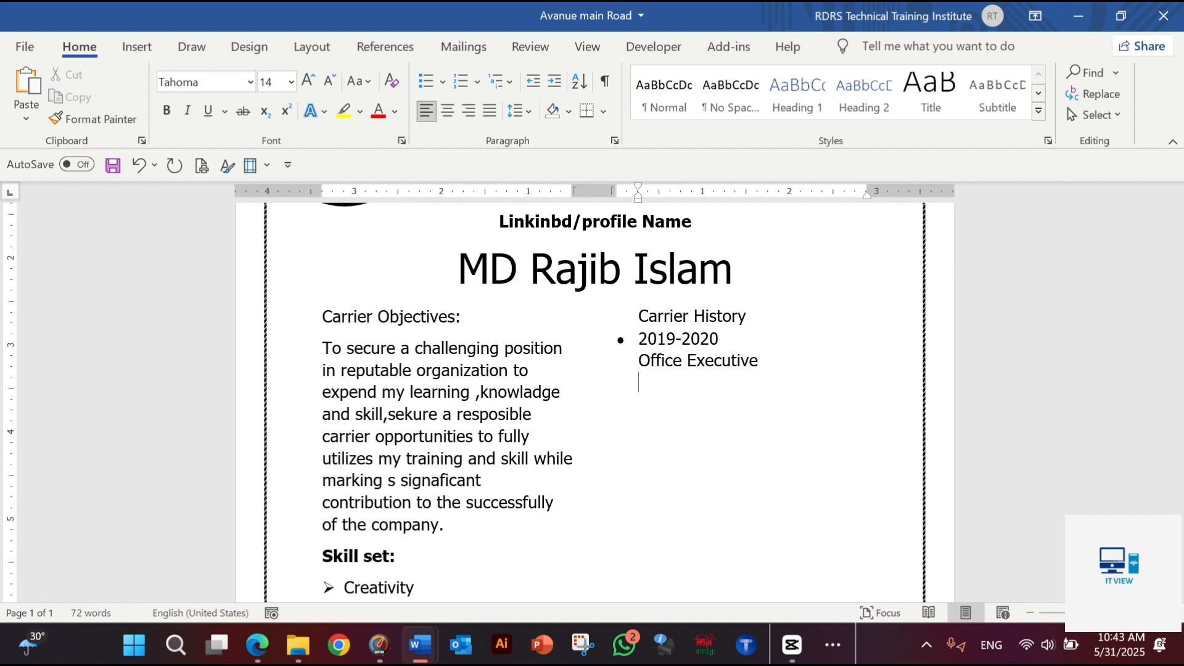
pyautogui.write('First up consal')
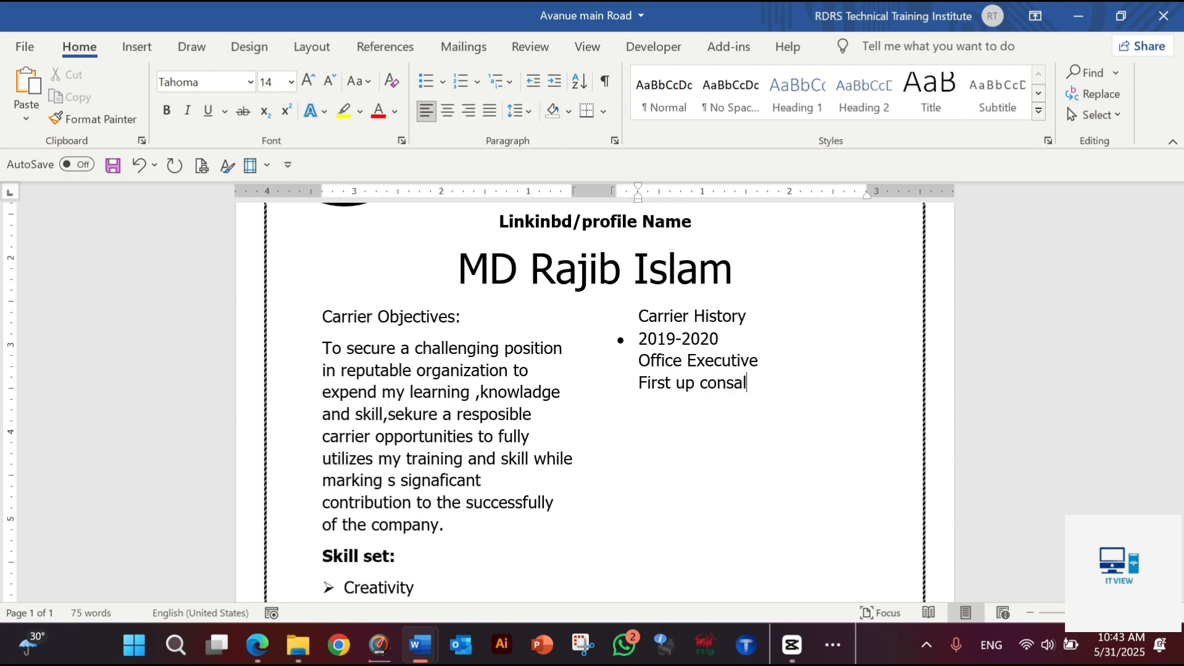
pyautogui.write('tant')
pyautogui.press('Return')
# Add the line "1.Job resposibilities are--" to the 2019-2020 entry and begin the following line with "2."
pyautogui.write('1.Job resposi')
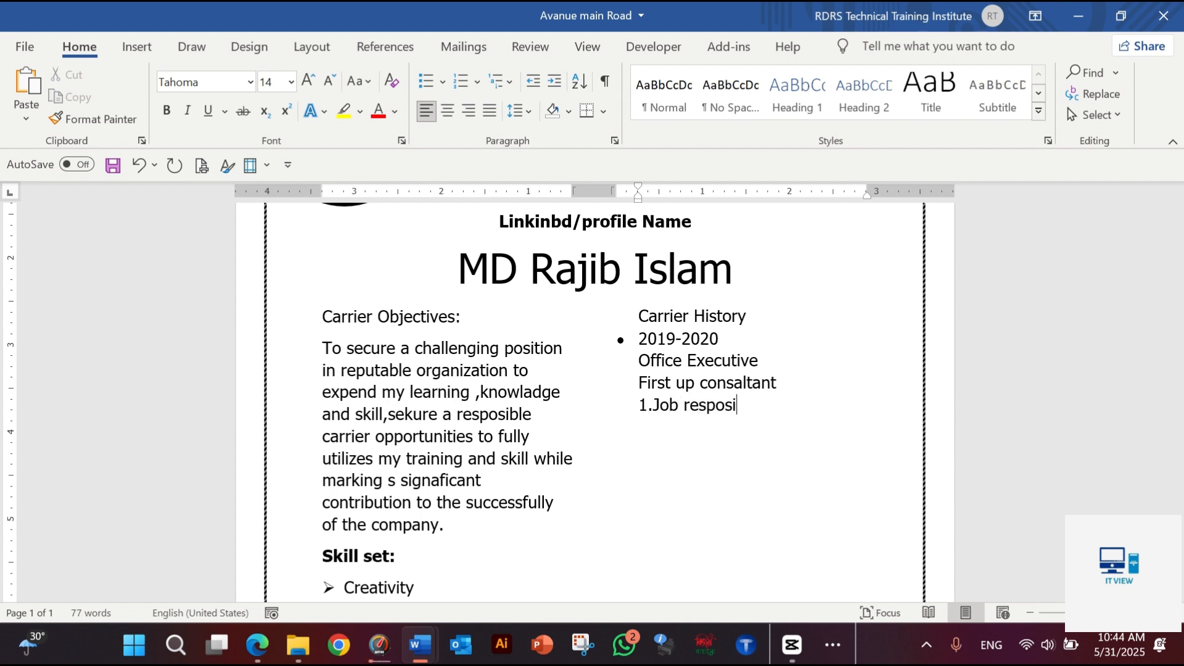
pyautogui.write('bilities are')
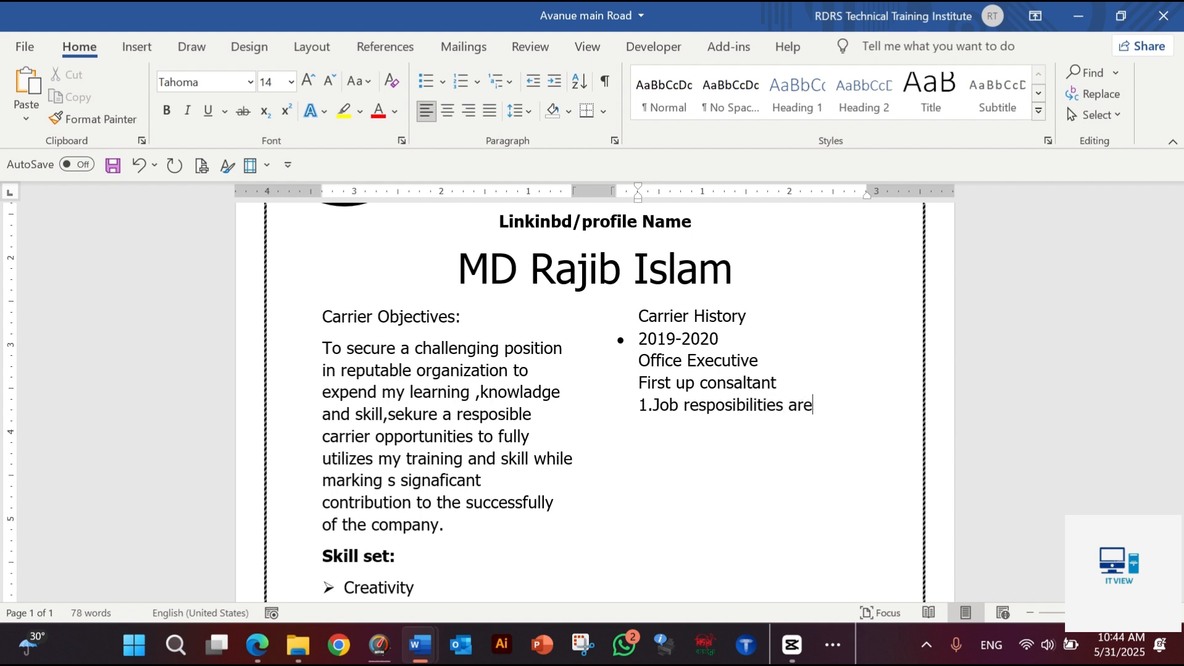
pyautogui.write('--')
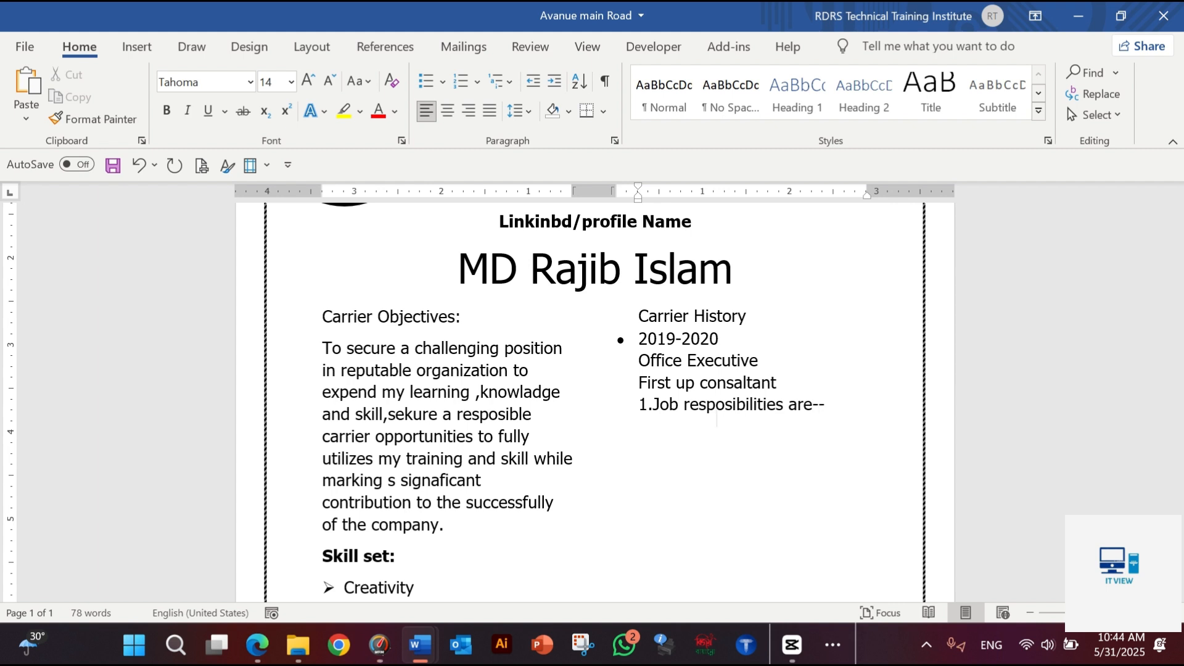
pyautogui.press('Return')
pyautogui.write('2.Job responsibilities are--')
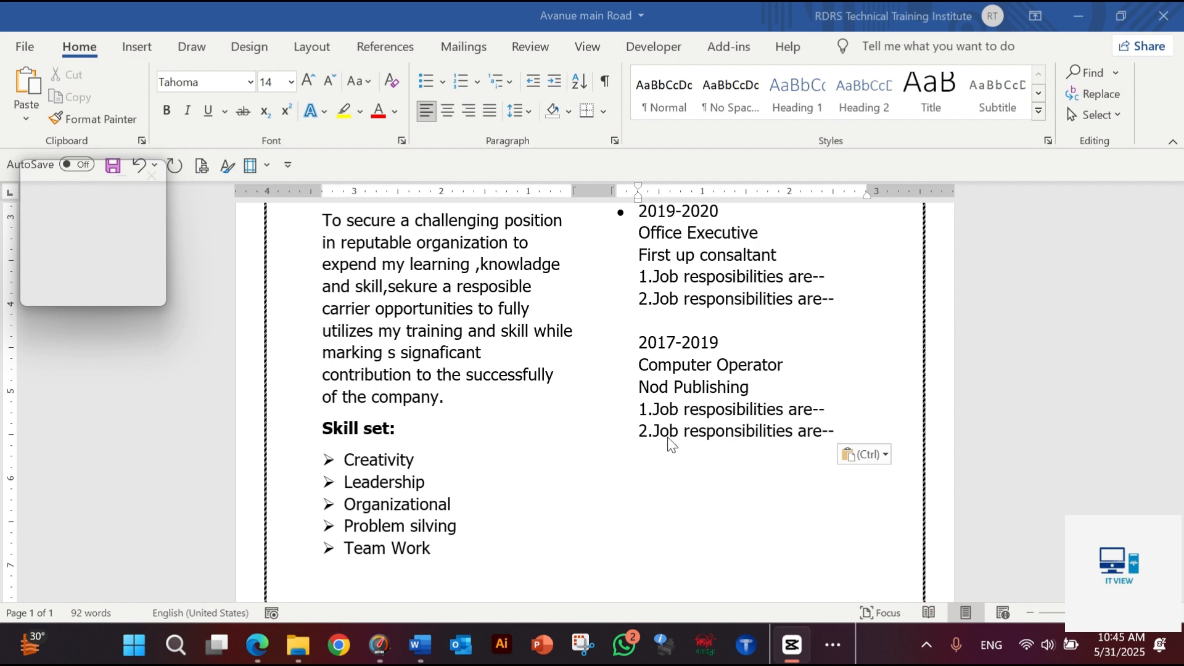
# Below the 2017-2019 job entry, add the heading "Education History Bacground" and underline it
pyautogui.click(670, 473)
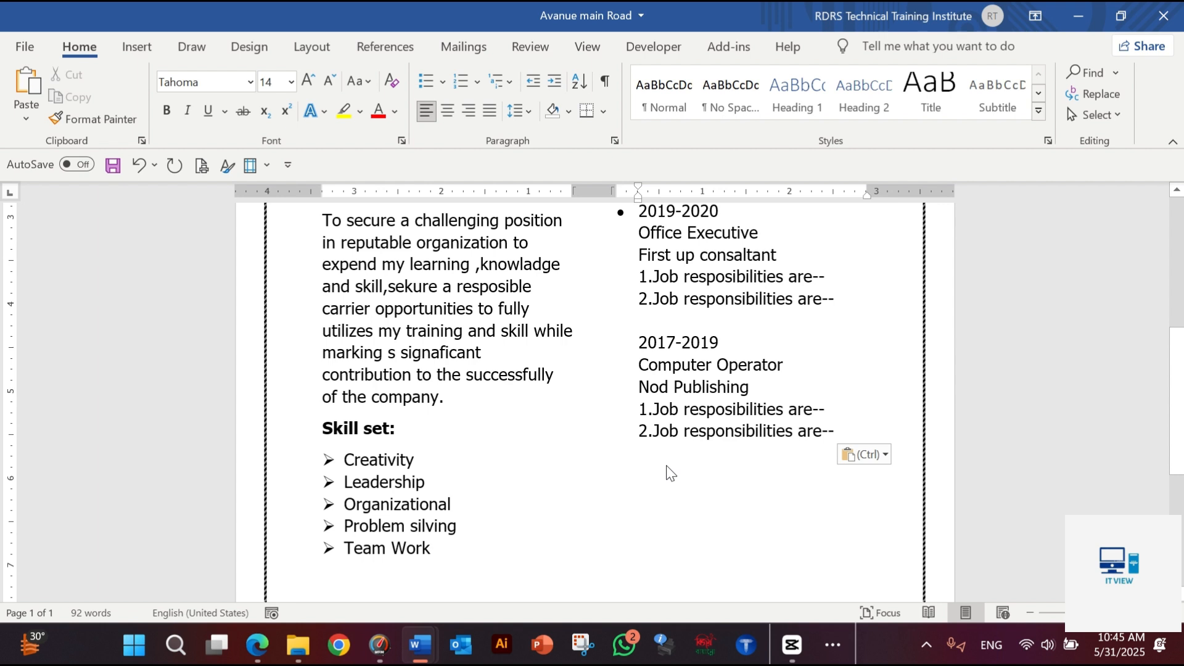
pyautogui.press('Return')
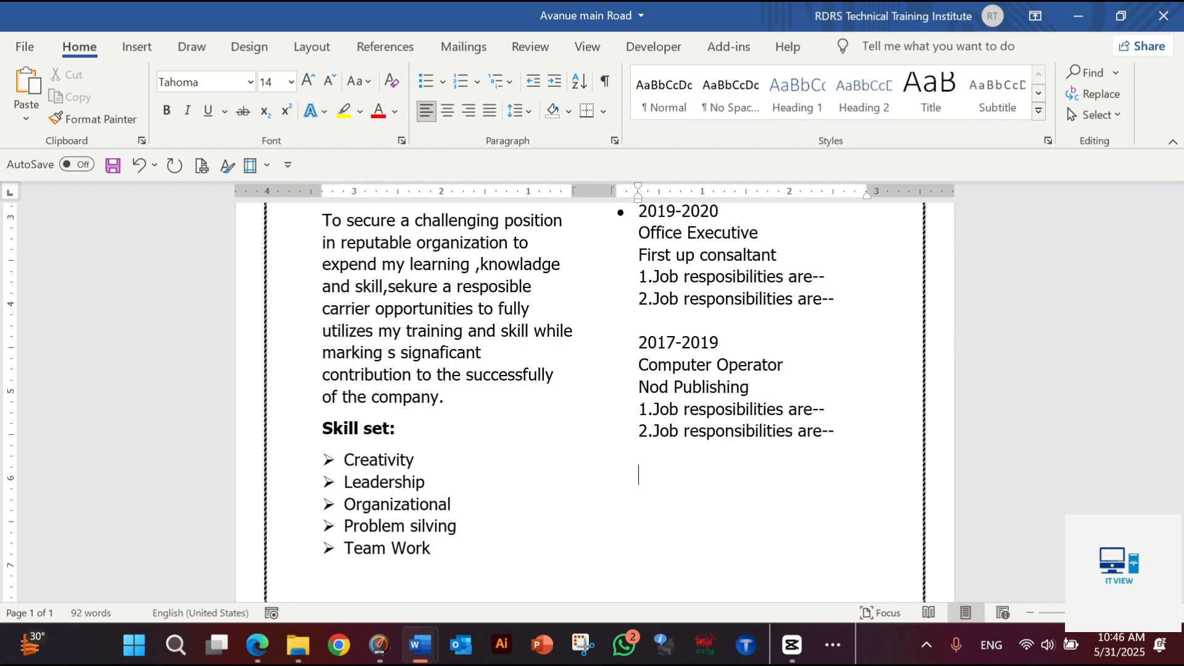
pyautogui.write('Education History Bacground')
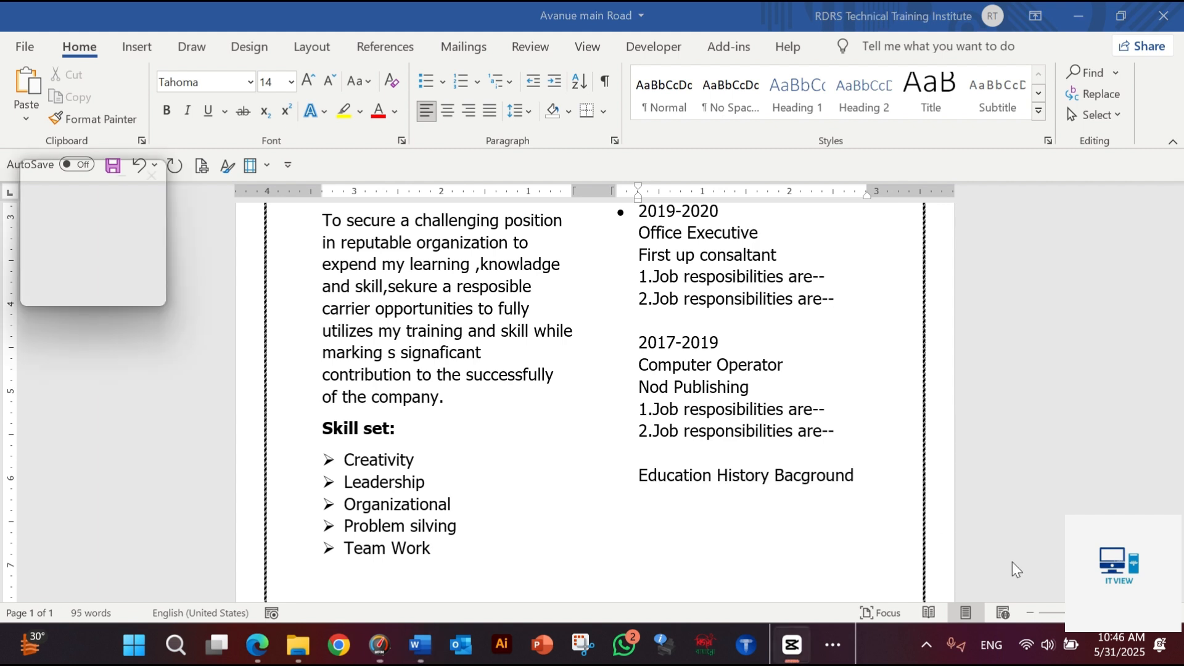
pyautogui.moveTo(855, 476); pyautogui.dragTo(665, 475)
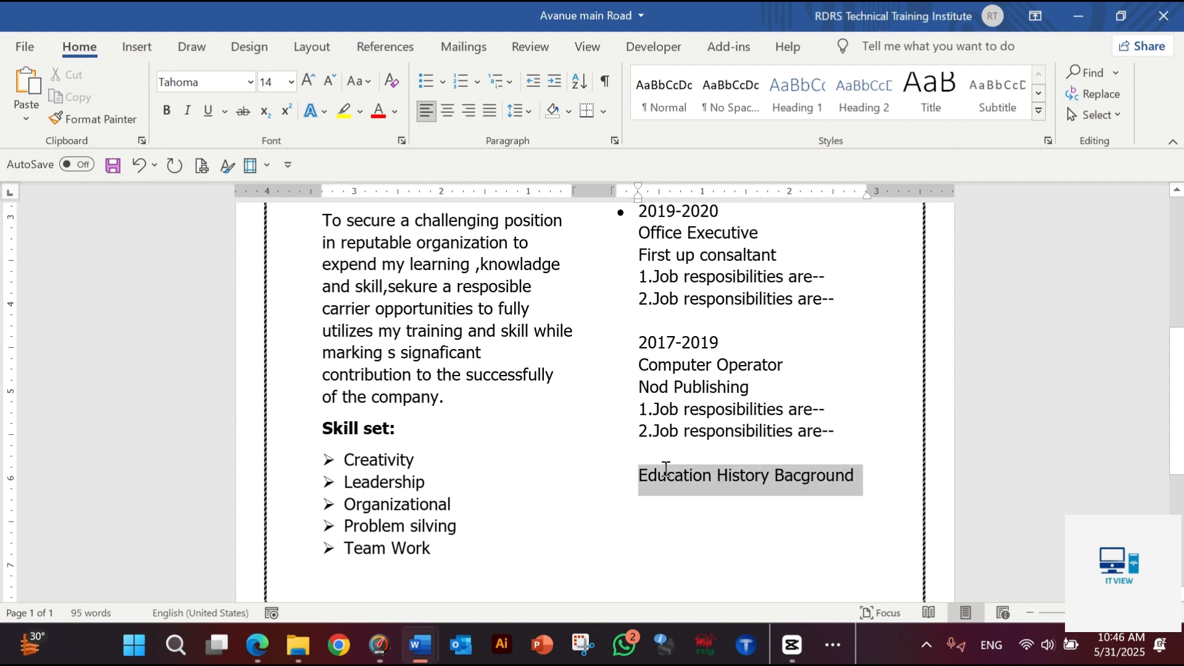
pyautogui.hotkey('ctrl', 'u')
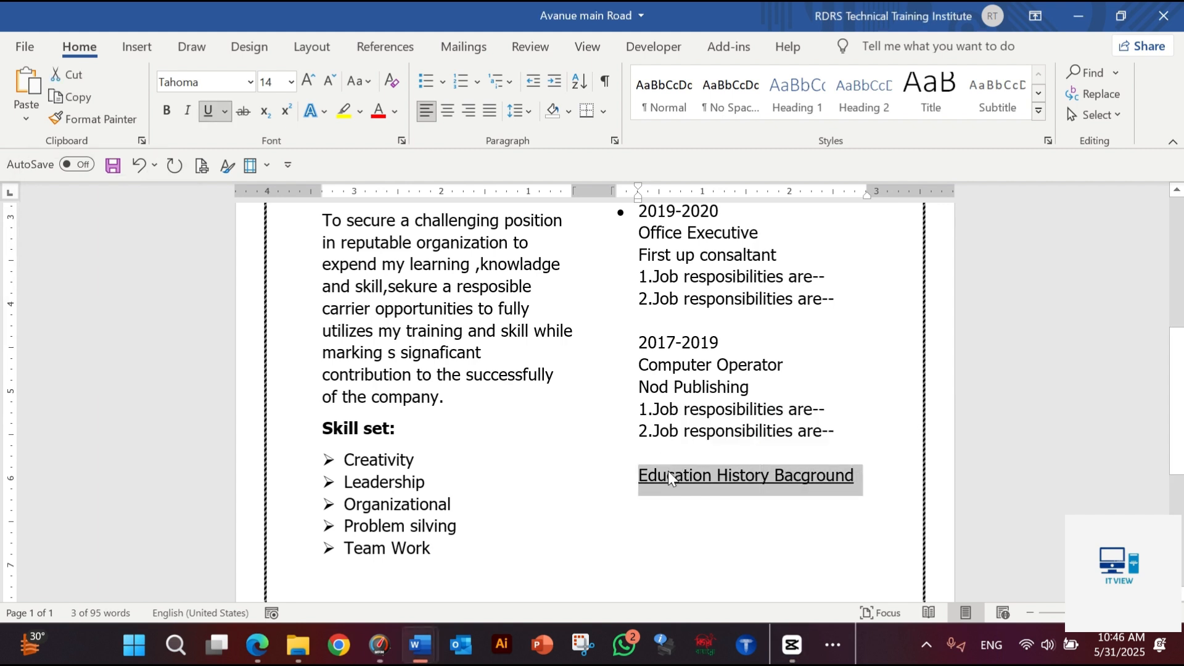
pyautogui.click(872, 486)
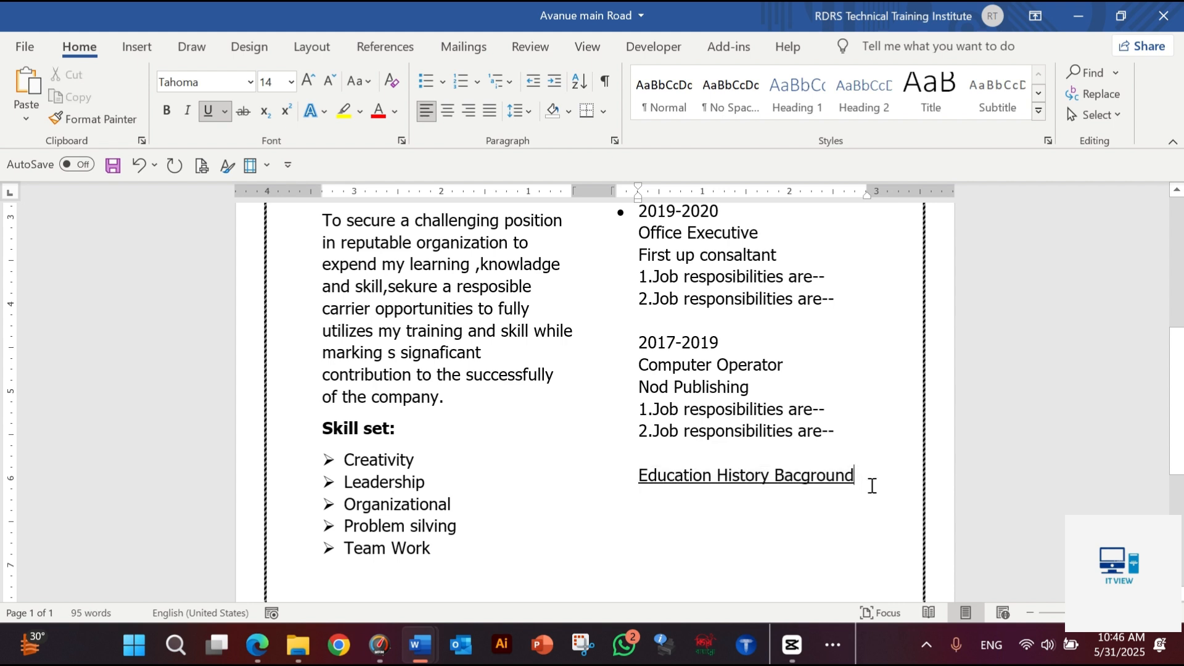
# Insert a table with five columns and three rows directly below the "Education History Bacground" heading
pyautogui.press('Return')
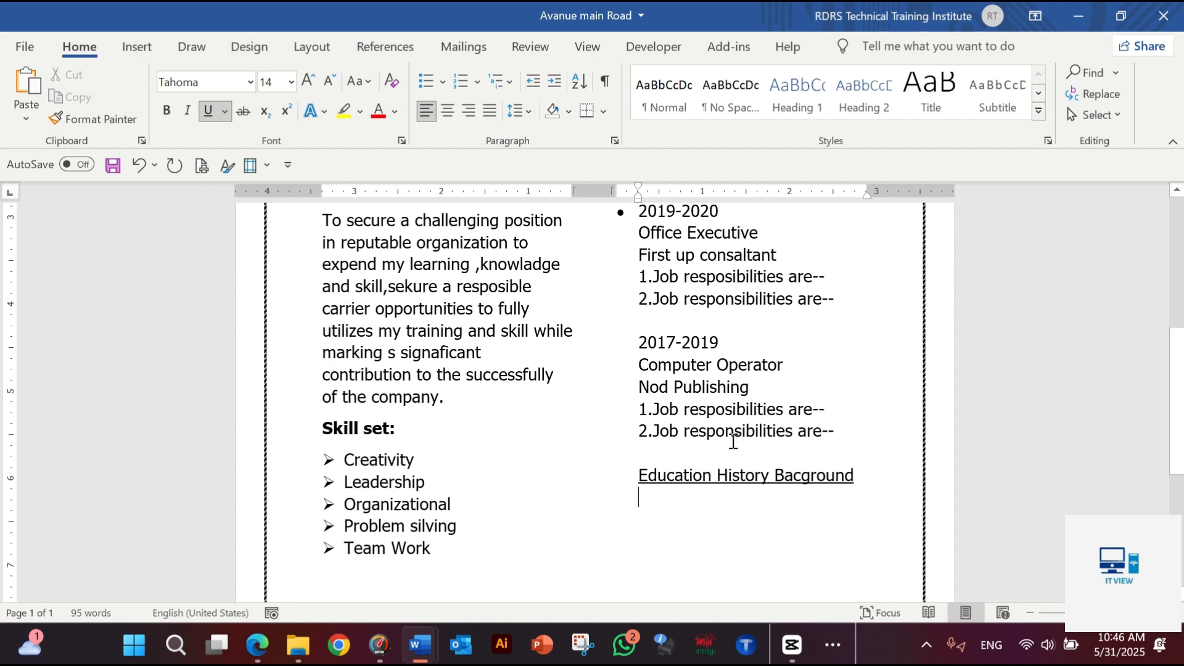
pyautogui.click(137, 46)
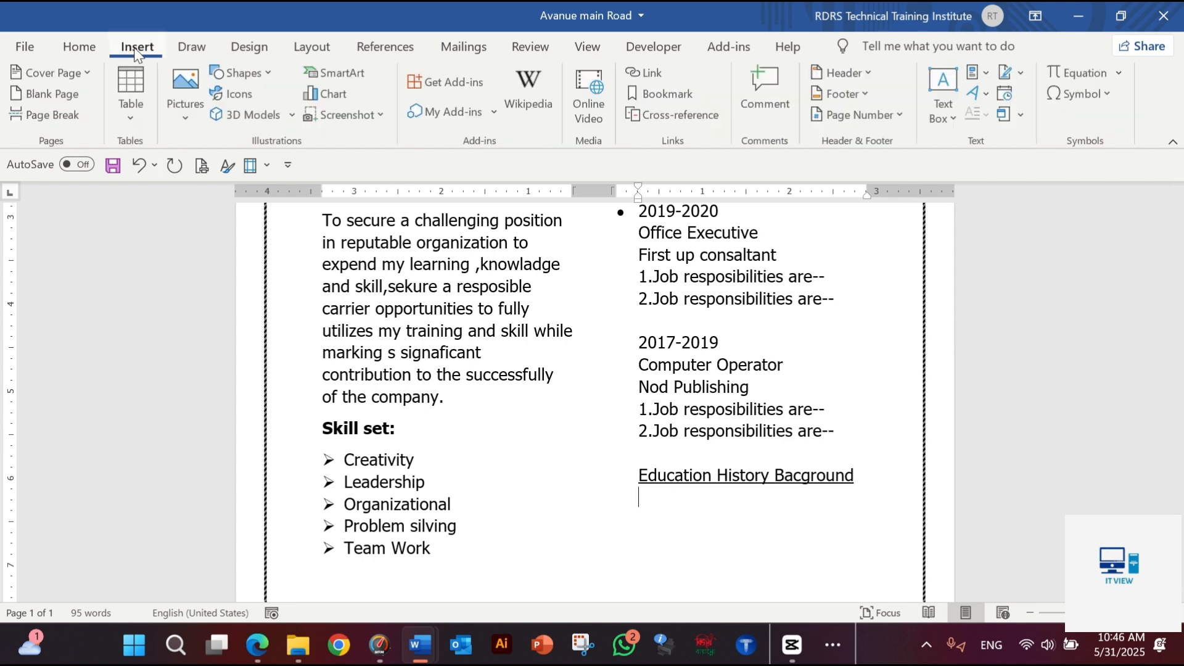
pyautogui.click(142, 105)
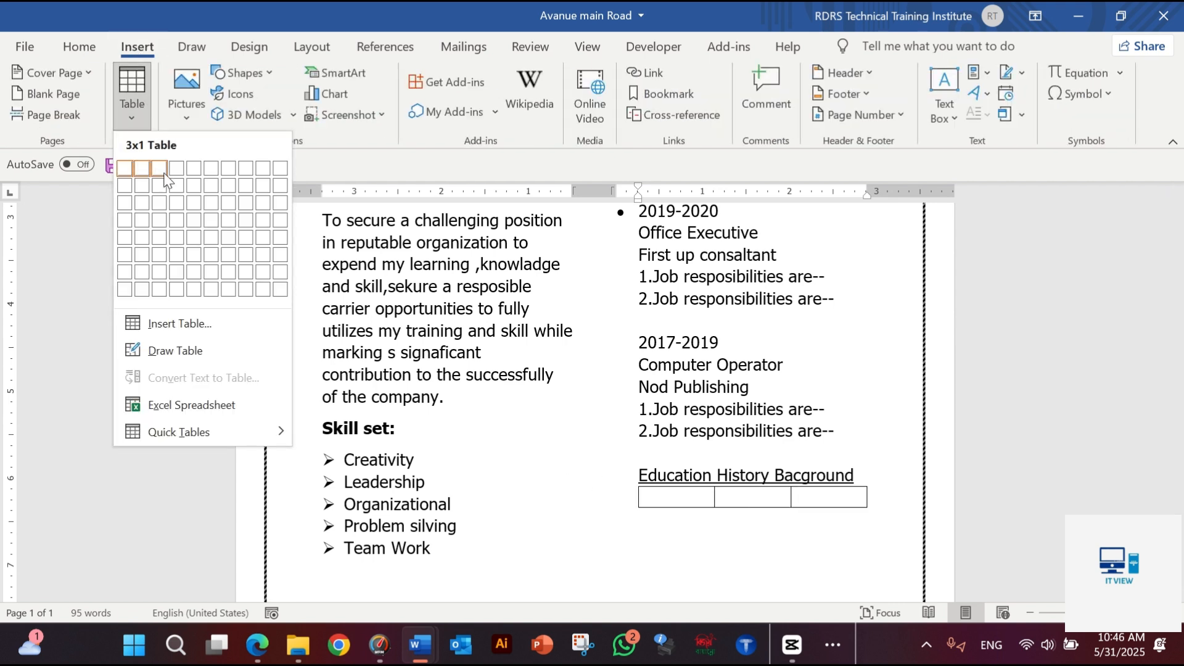
pyautogui.click(194, 203)
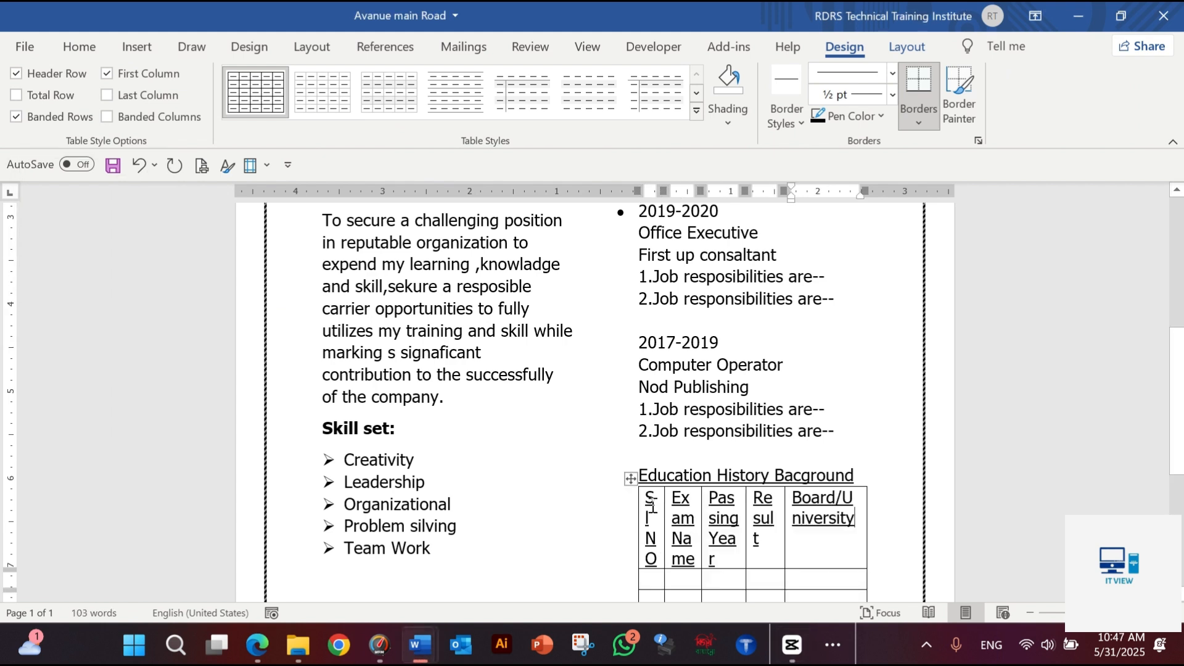
# Move the education table leftwards next to the skill list and widen it to the right page border
pyautogui.moveTo(630, 478); pyautogui.dragTo(530, 461)
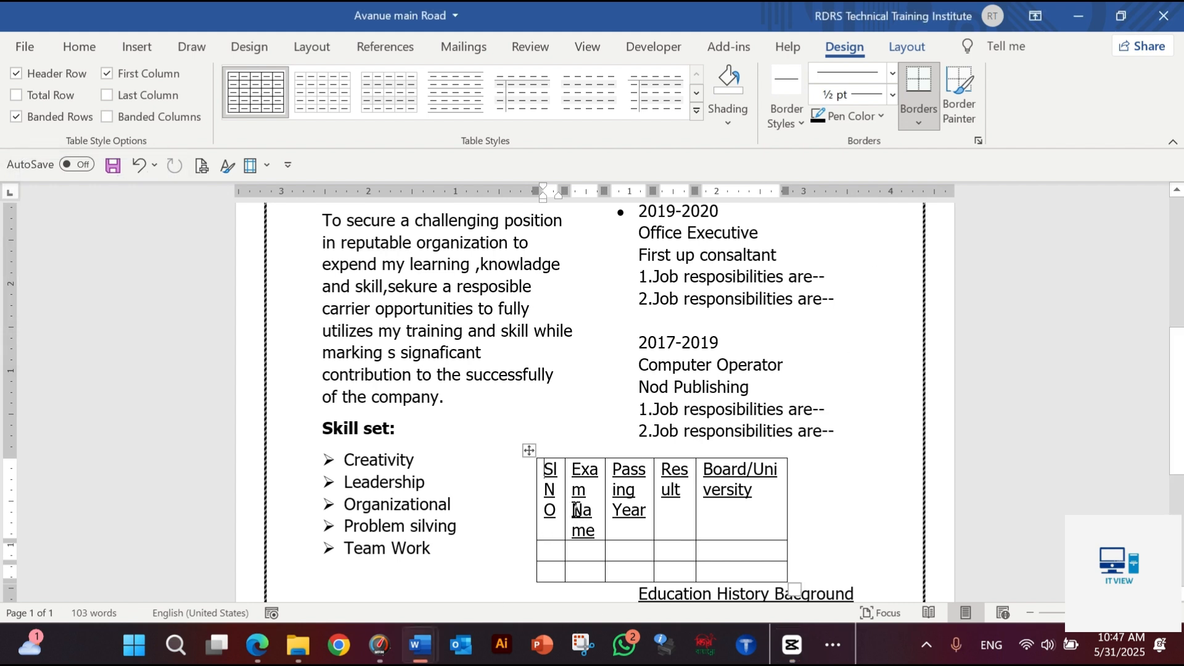
pyautogui.moveTo(793, 588); pyautogui.dragTo(925, 576)
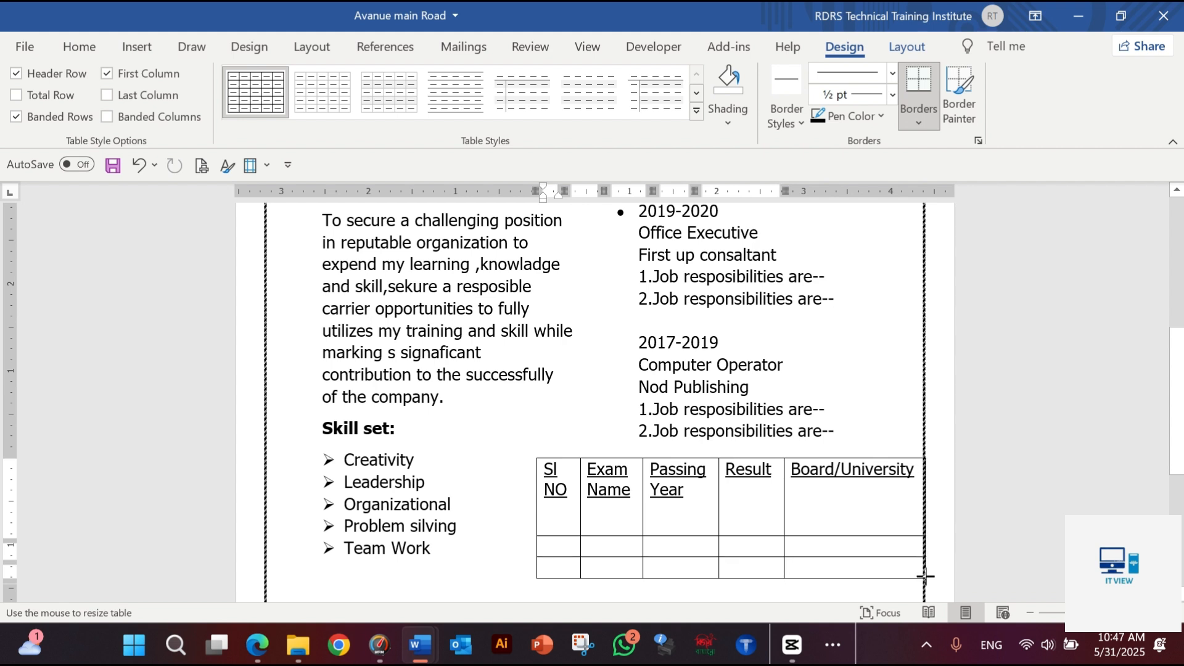
pyautogui.moveTo(924, 575); pyautogui.dragTo(924, 576)
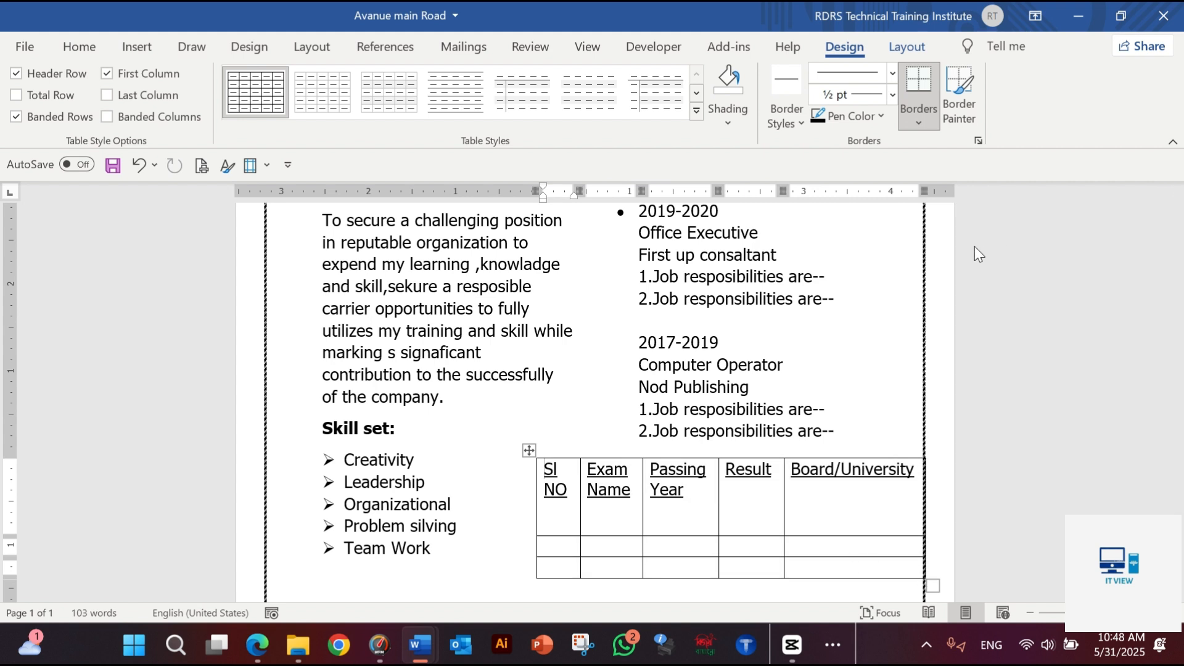
# In the first row below the education table's headers, enter 01 under Sl NO and "B.A (Honours)" under Exam Name
pyautogui.hotkey('alt', 'Tab')
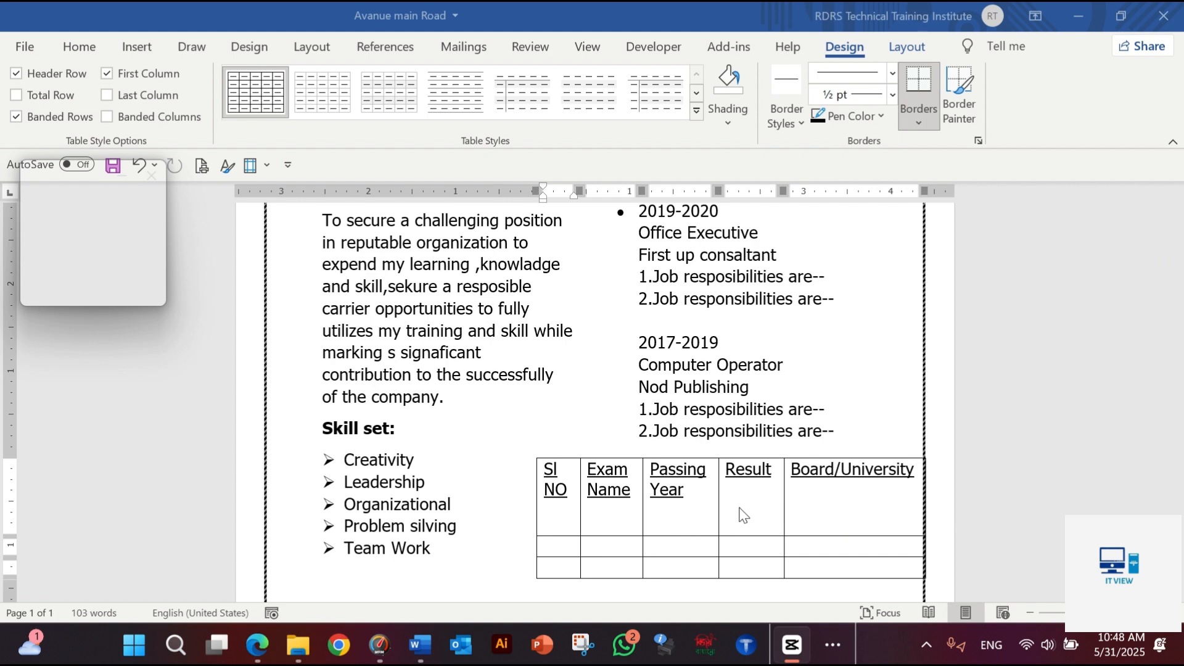
pyautogui.click(552, 554)
pyautogui.click(549, 546)
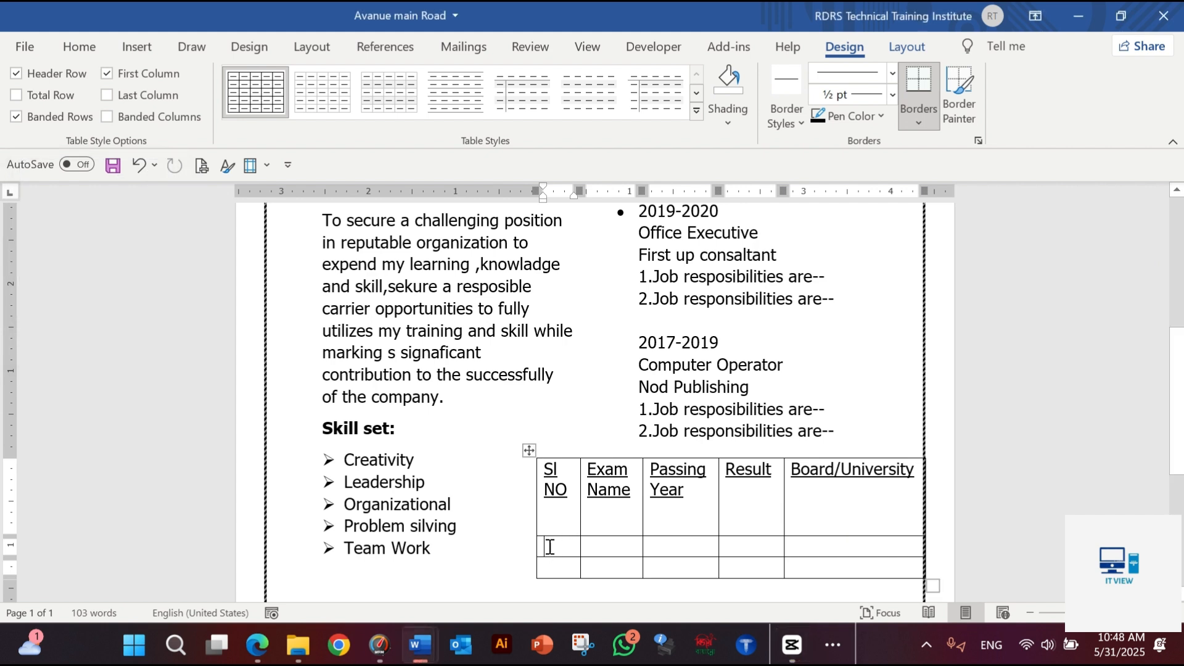
pyautogui.write('01')
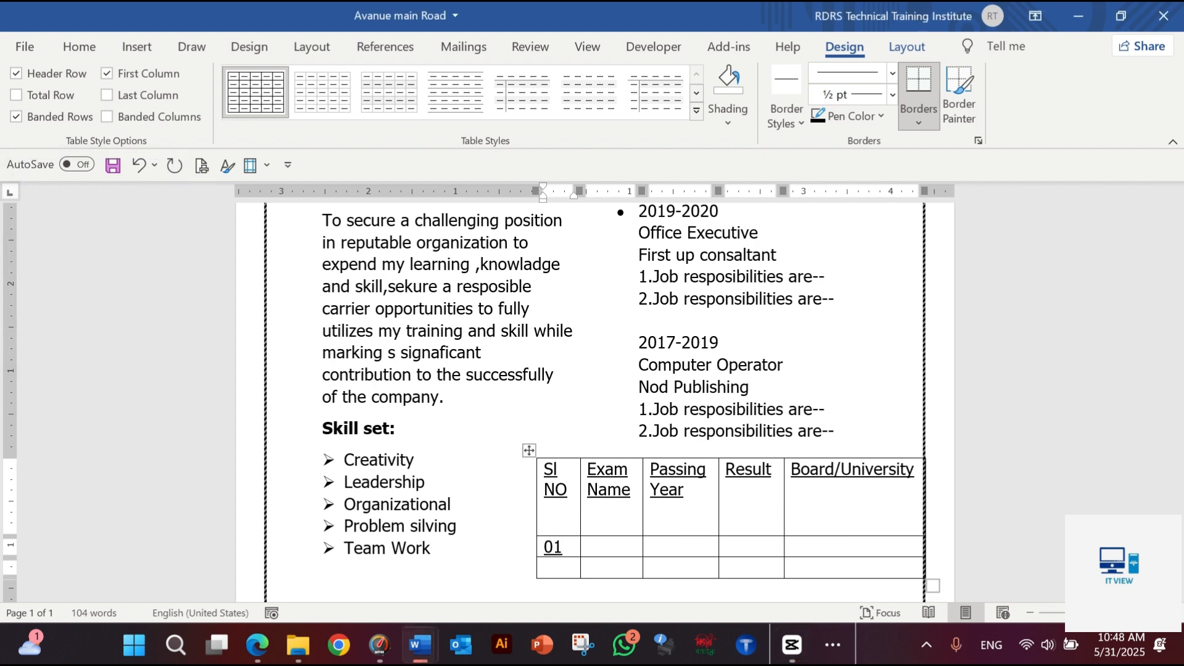
pyautogui.press('Tab')
pyautogui.write('B.A H')
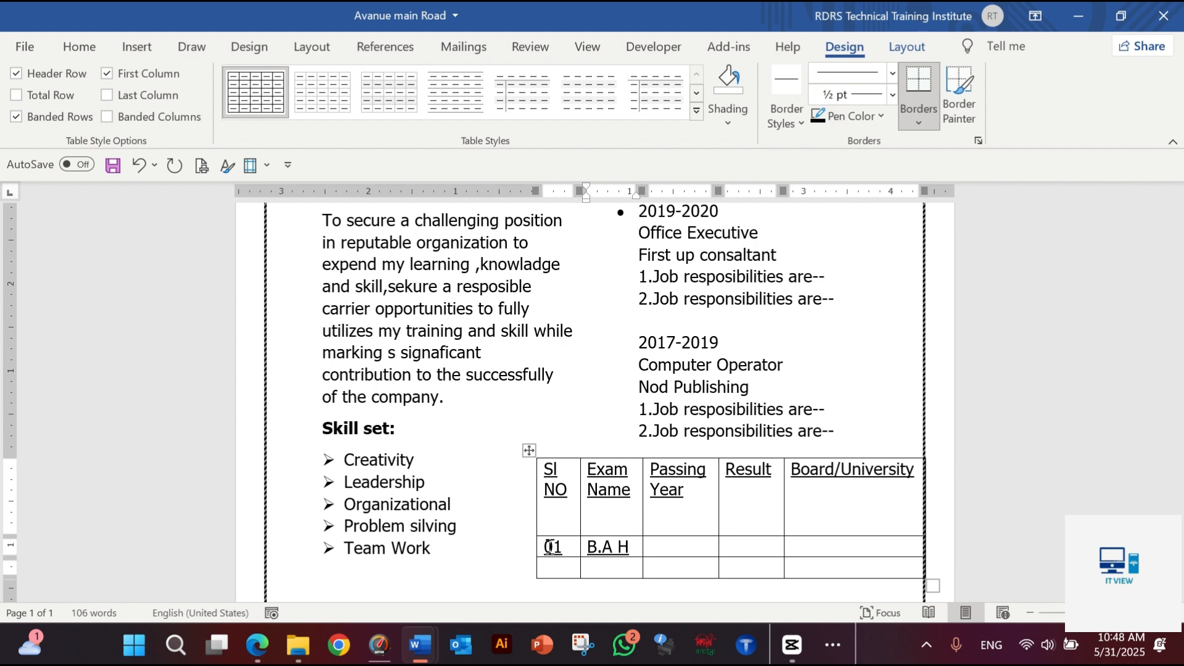
pyautogui.press('BackSpace')
pyautogui.write('(Honouras')
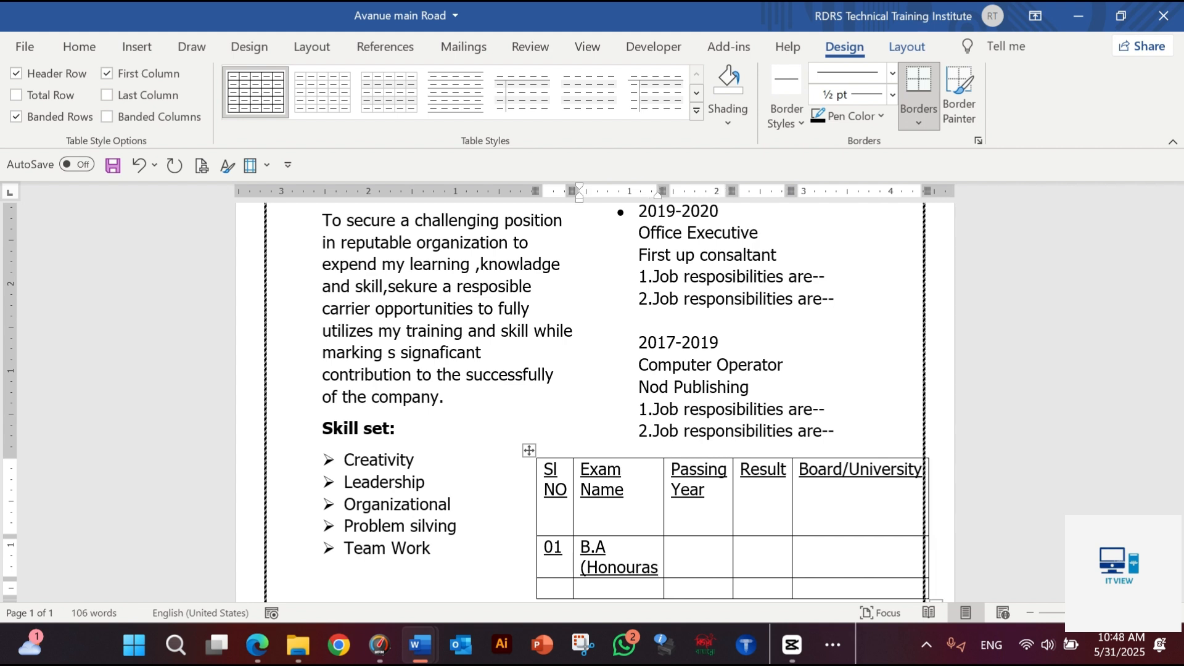
pyautogui.press('BackSpace')
pyautogui.press('BackSpace')
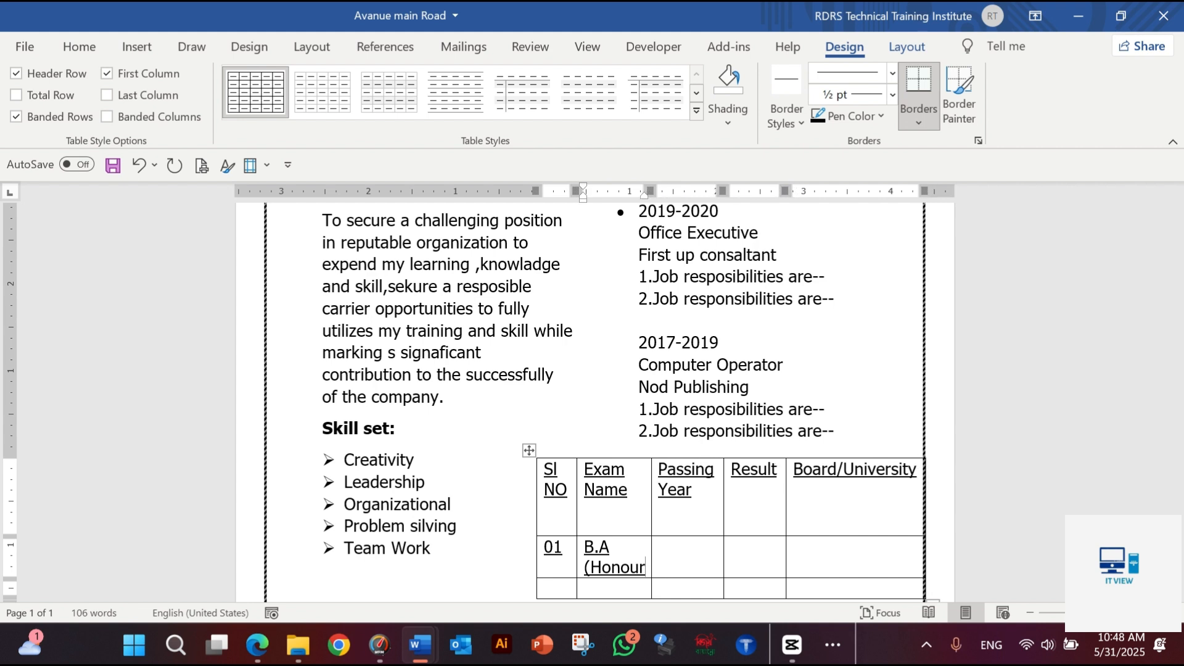
pyautogui.write('s)')
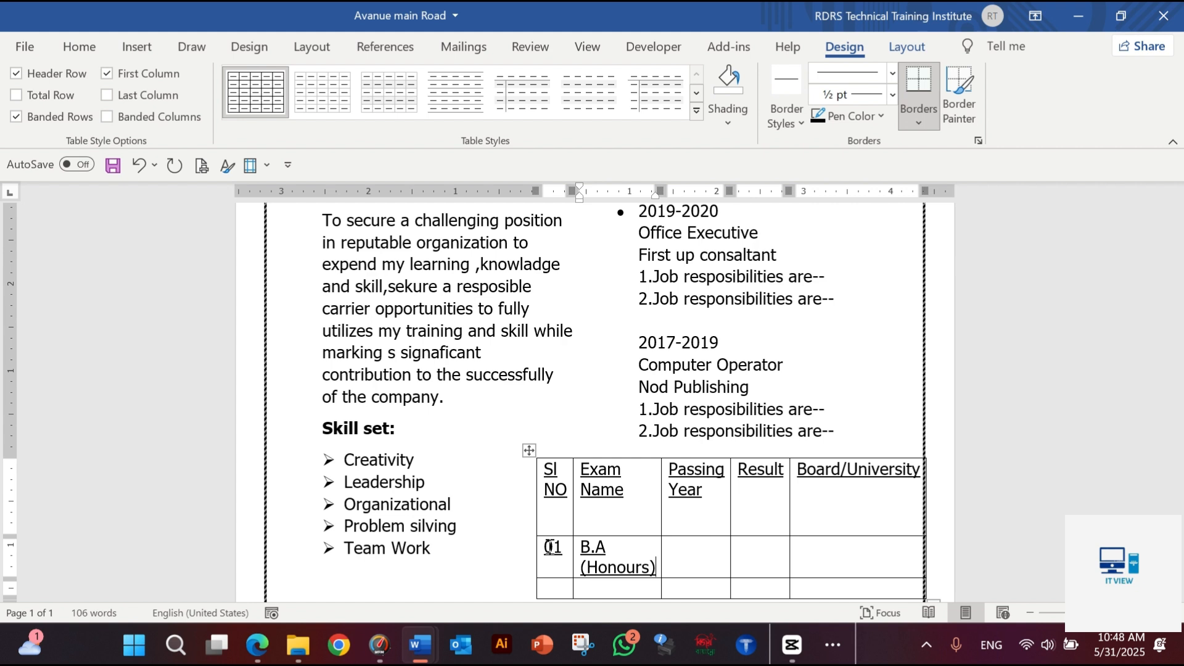
# In the B.A (Honours) row of the education table, enter 2016 under Passing Year and "First Class" under Result
pyautogui.press('Tab')
pyautogui.write('2016')
pyautogui.press('Tab')
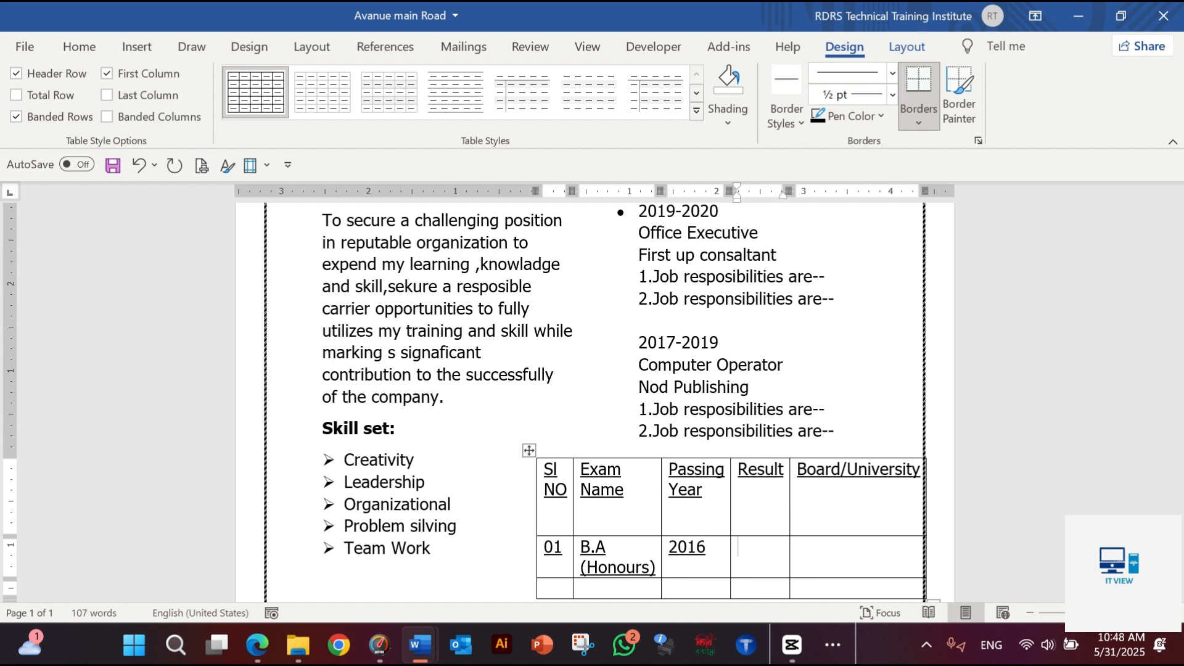
pyautogui.write('R')
pyautogui.press('BackSpace')
pyautogui.write('fi')
pyautogui.press('BackSpace')
pyautogui.press('BackSpace')
pyautogui.write('First Cla')
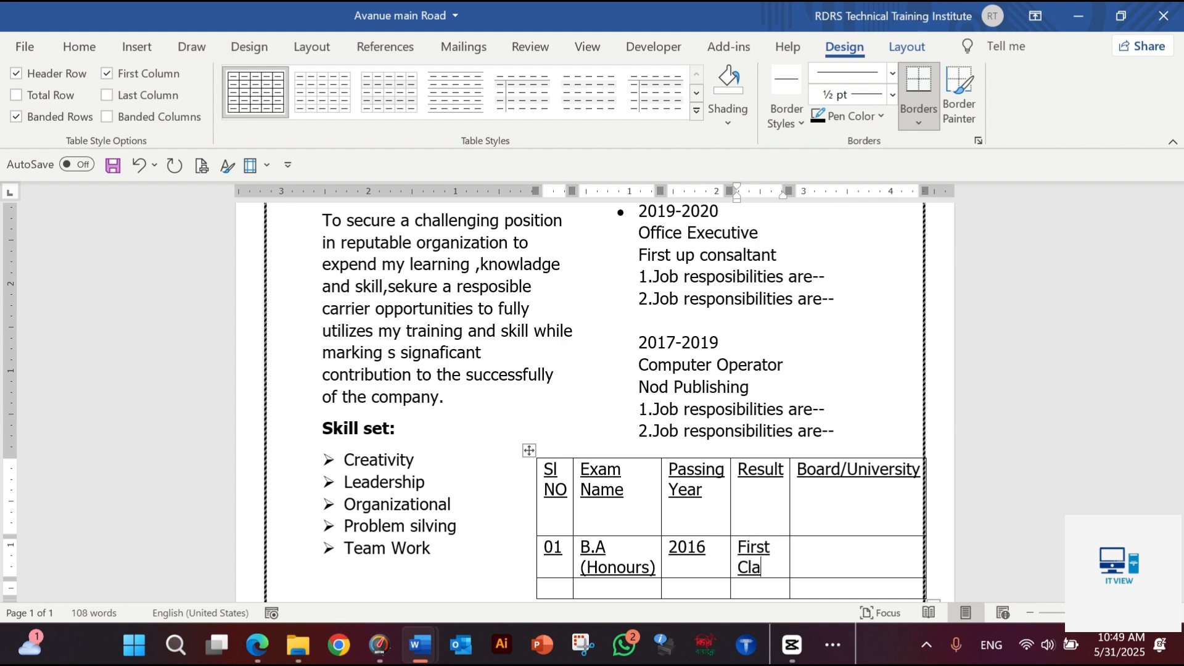
pyautogui.write('ss')
# Enter "Dhaka" under Board/University in the B.A (Honours) row
pyautogui.click(874, 563)
pyautogui.write('d')
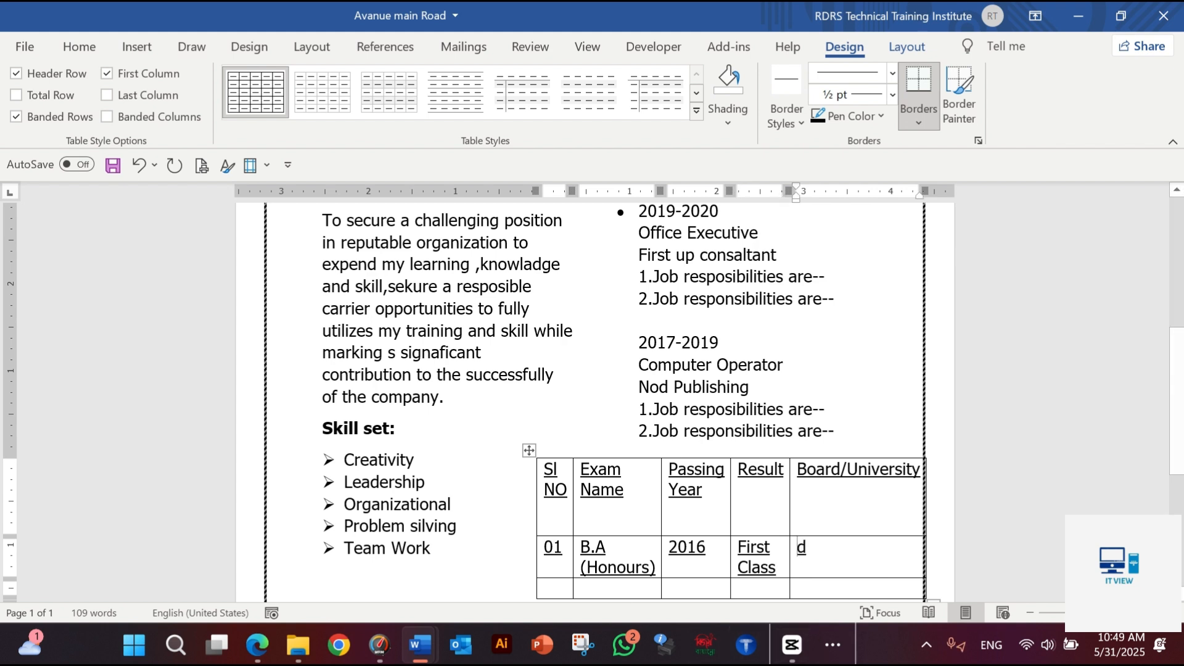
pyautogui.press('BackSpace')
pyautogui.write('D')
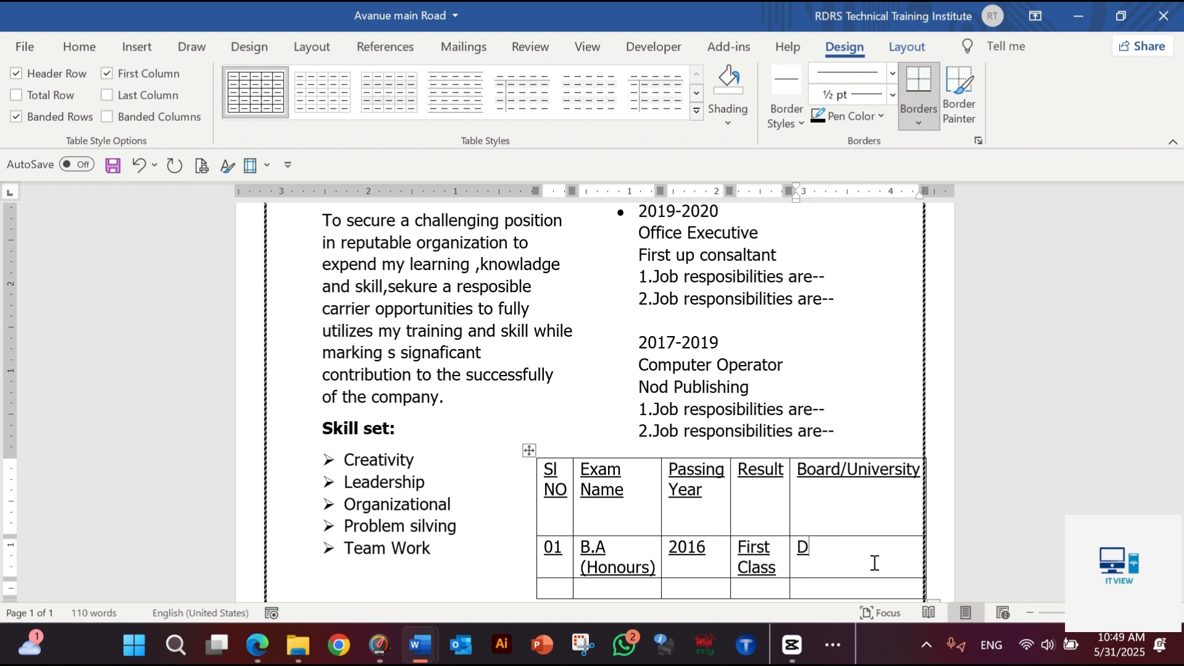
pyautogui.write('haka')
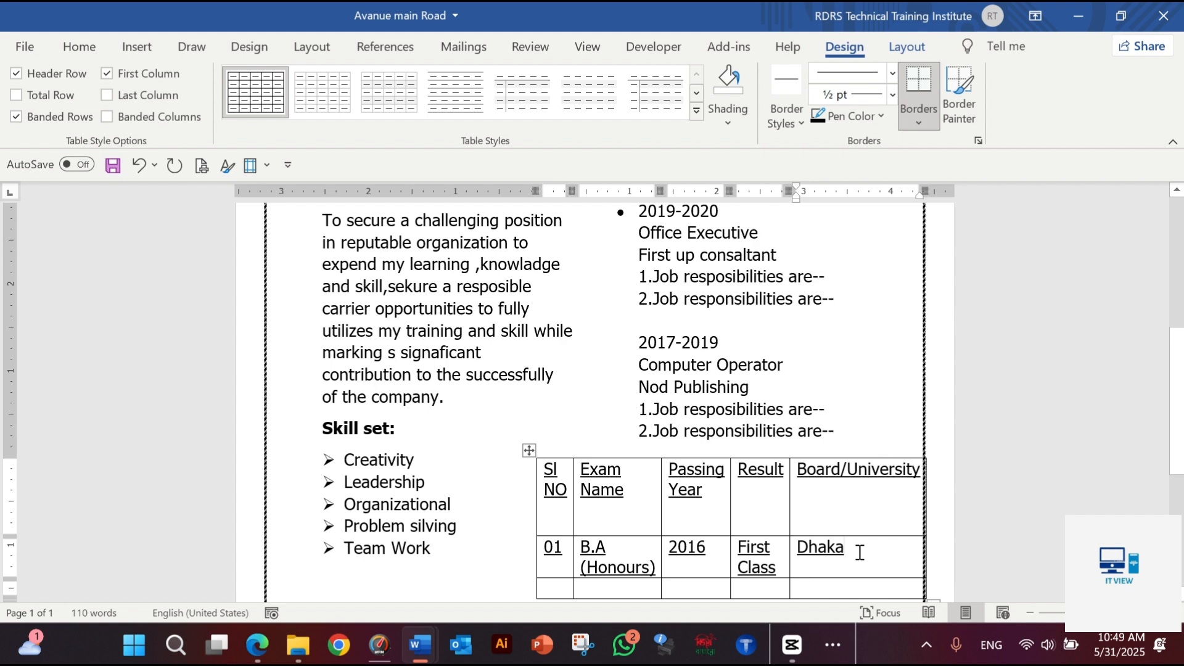
# In the last row of the education table, enter 02 under Sl NO and "H.S.C" under Exam Name
pyautogui.scroll(-1, 625, 574)
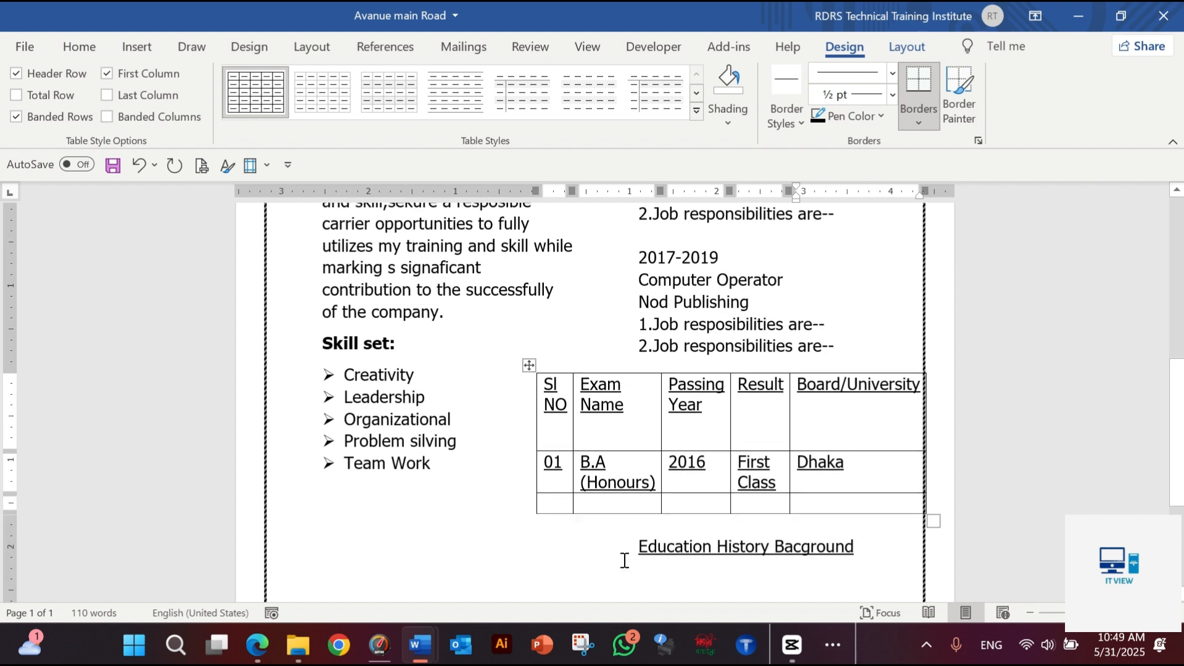
pyautogui.click(563, 505)
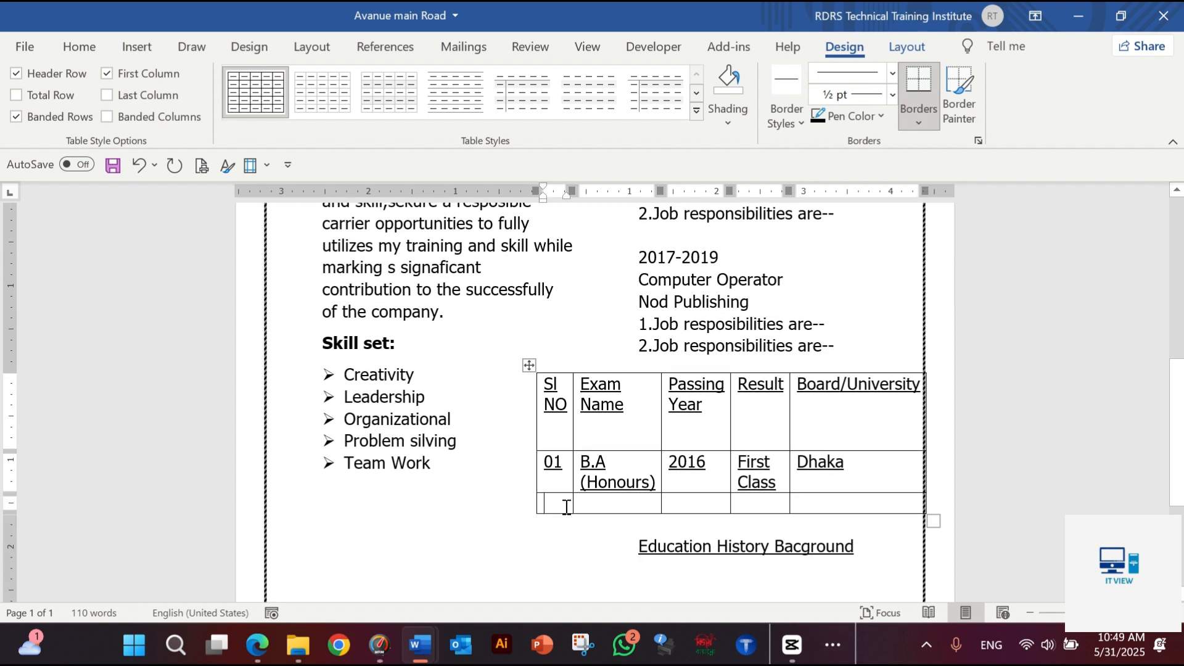
pyautogui.write('02')
pyautogui.press('Tab')
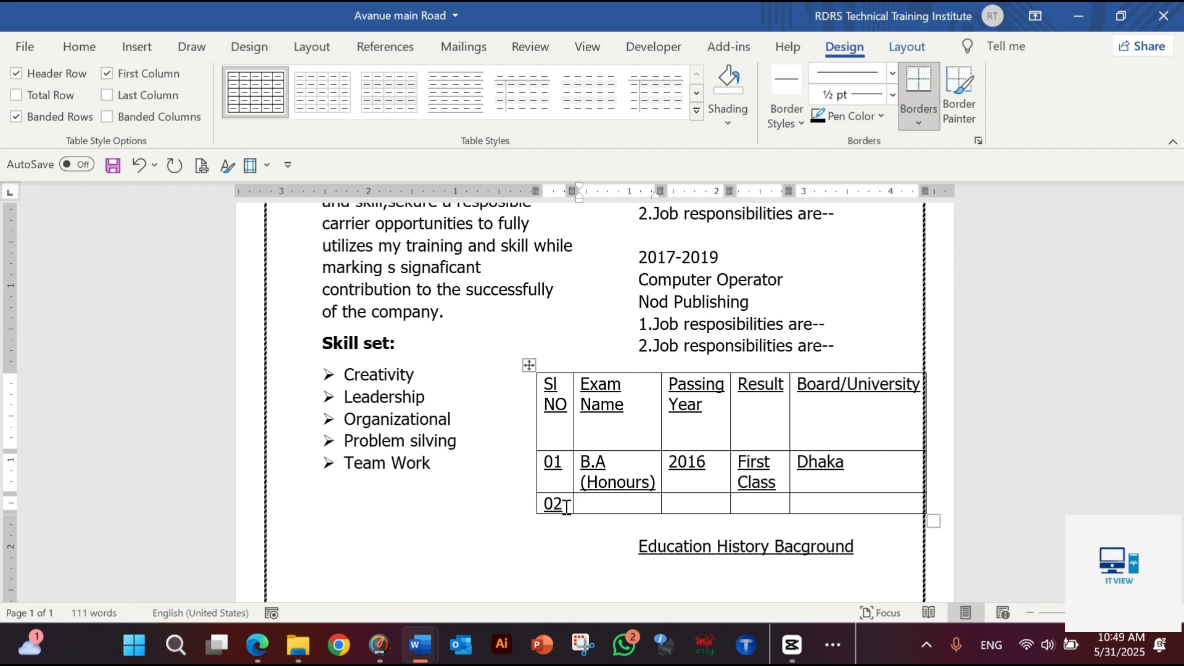
pyautogui.write('H.S.C')
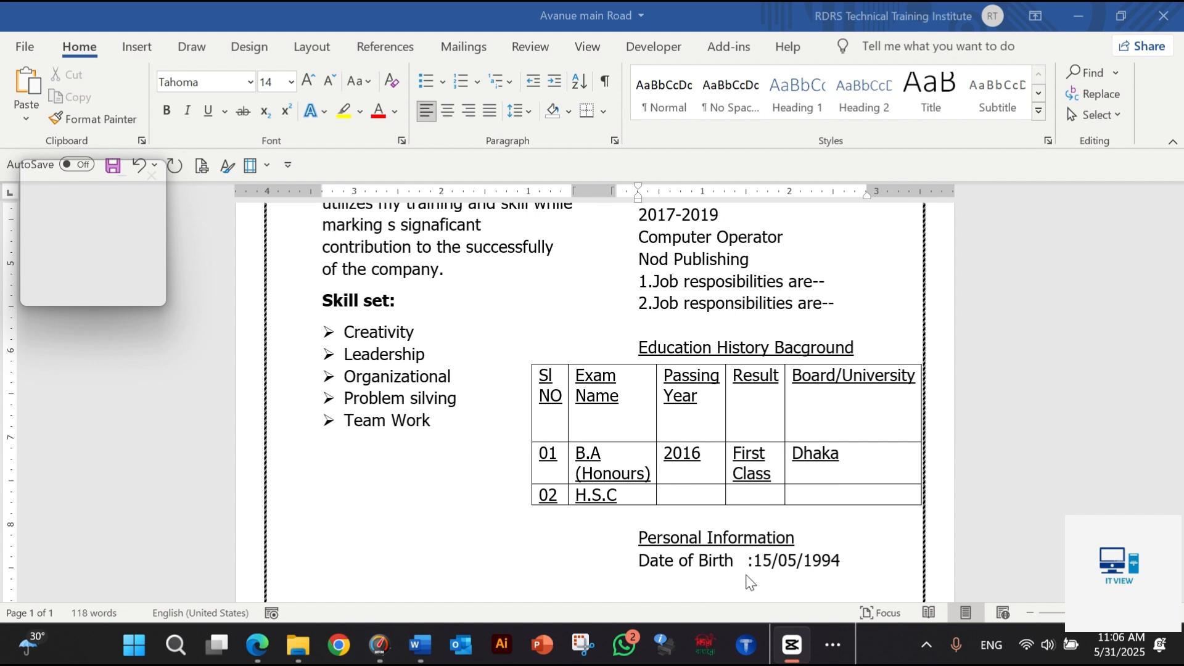
# Start a new line below the date of birth under Personal Information with the label "NID Number" and a tabbed colon
pyautogui.click(851, 583)
pyautogui.press('Return')
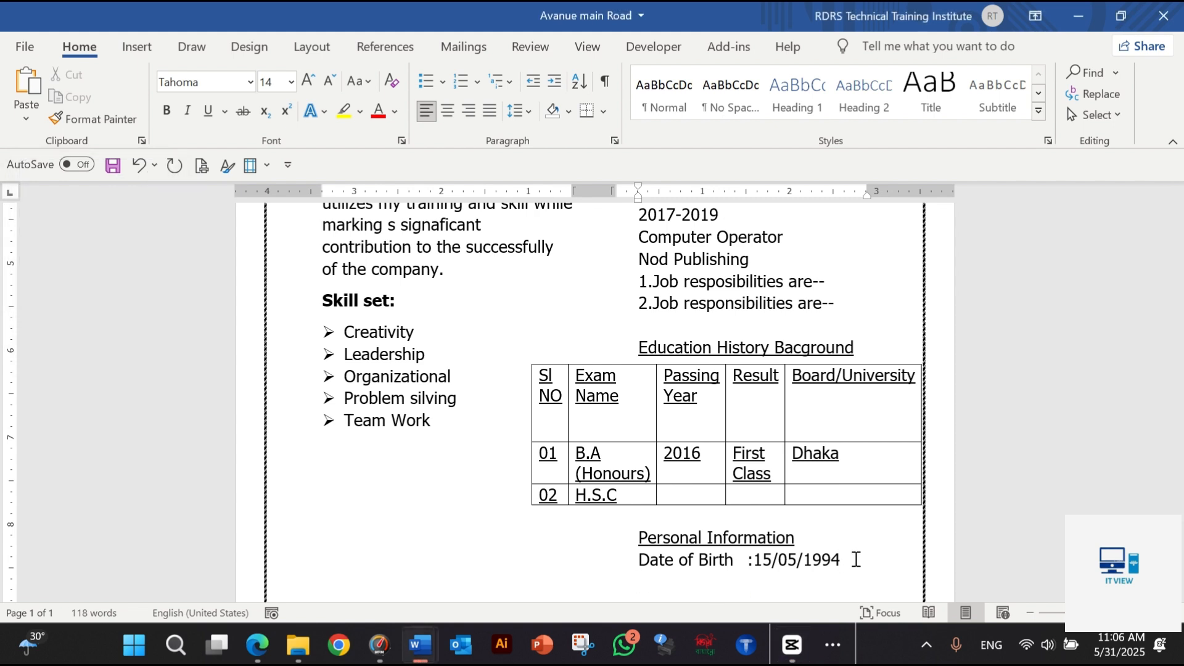
pyautogui.write('NID Numbe')
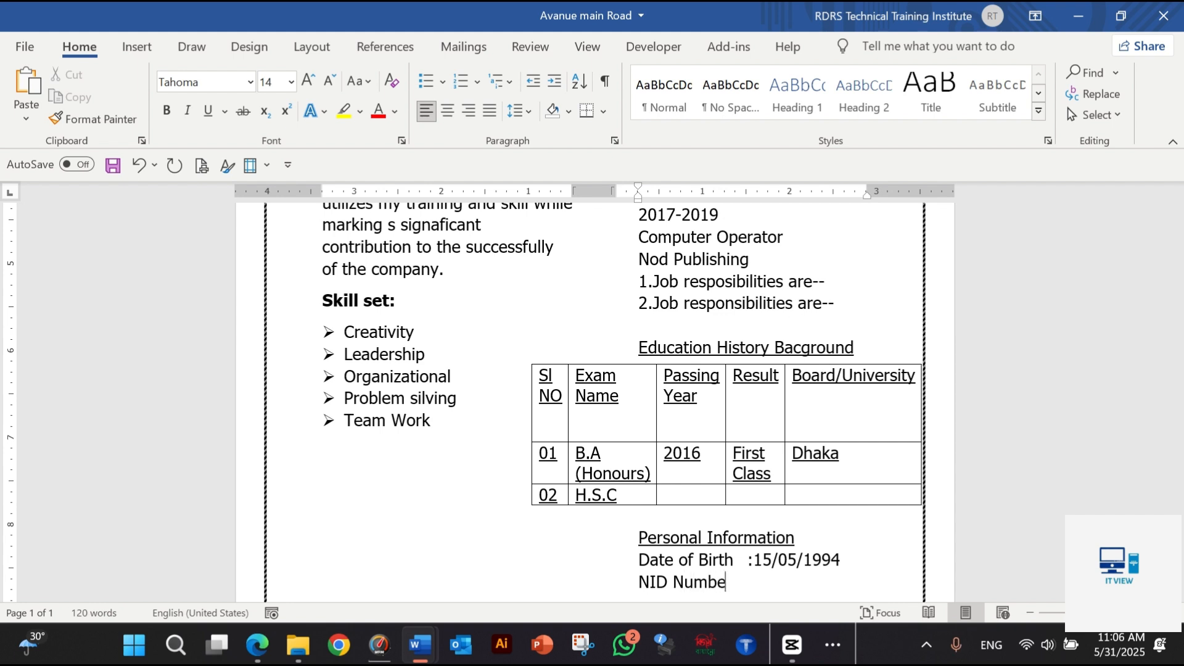
pyautogui.write('r')
pyautogui.press('Tab')
pyautogui.write(':')
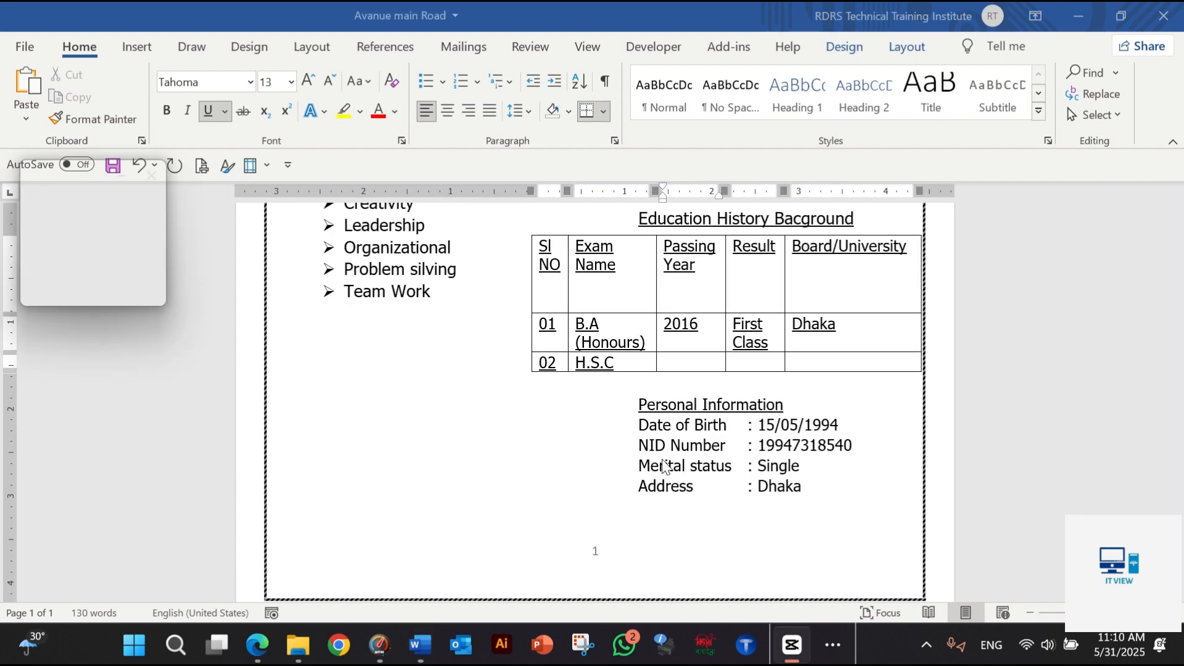
# Review the CV from the contact header through the education table to the personal information block
pyautogui.scroll(-1, 742, 498)
pyautogui.scroll(10, 740, 507)
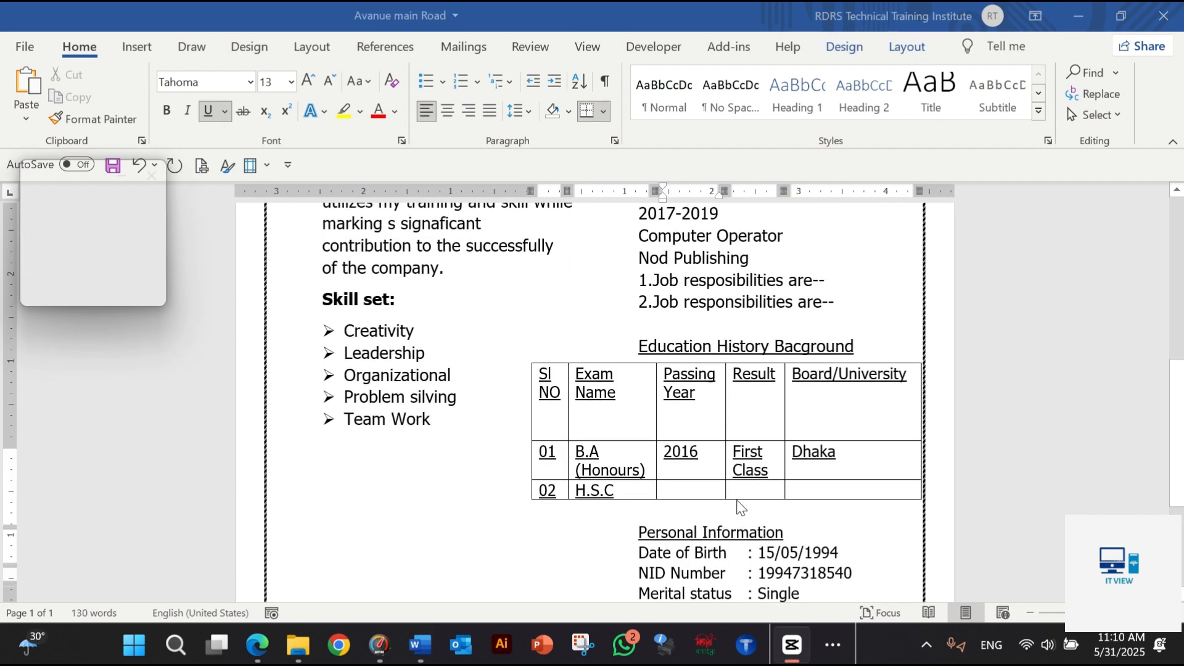
pyautogui.scroll(-10, 741, 507)
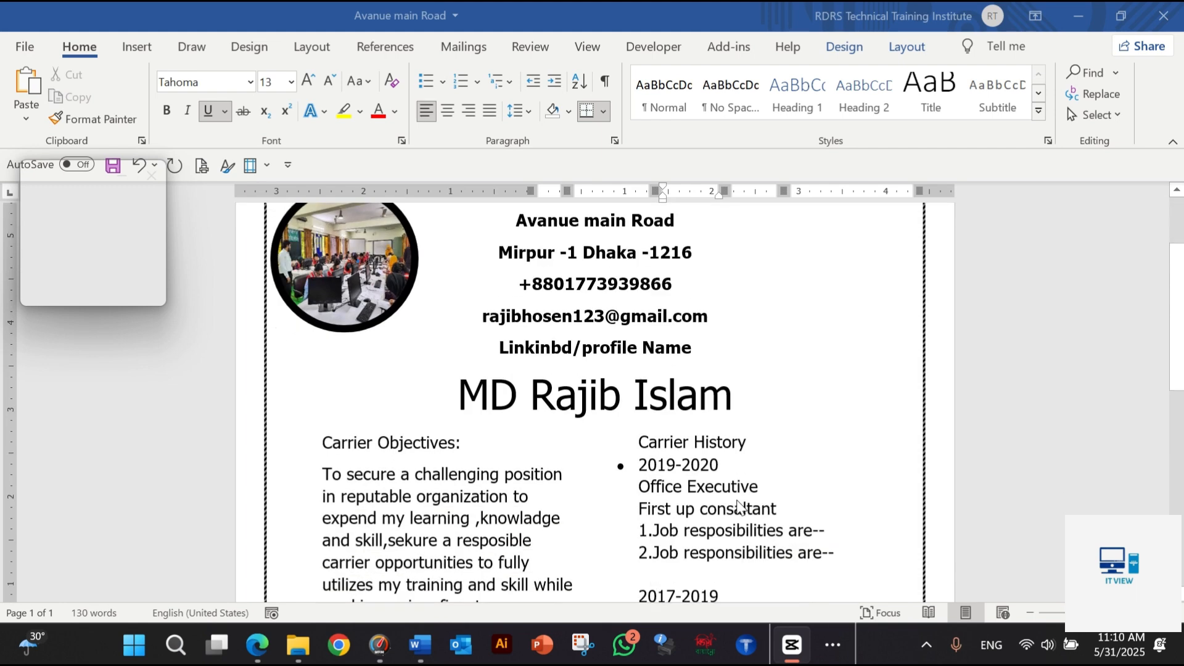
pyautogui.scroll(-2, 740, 507)
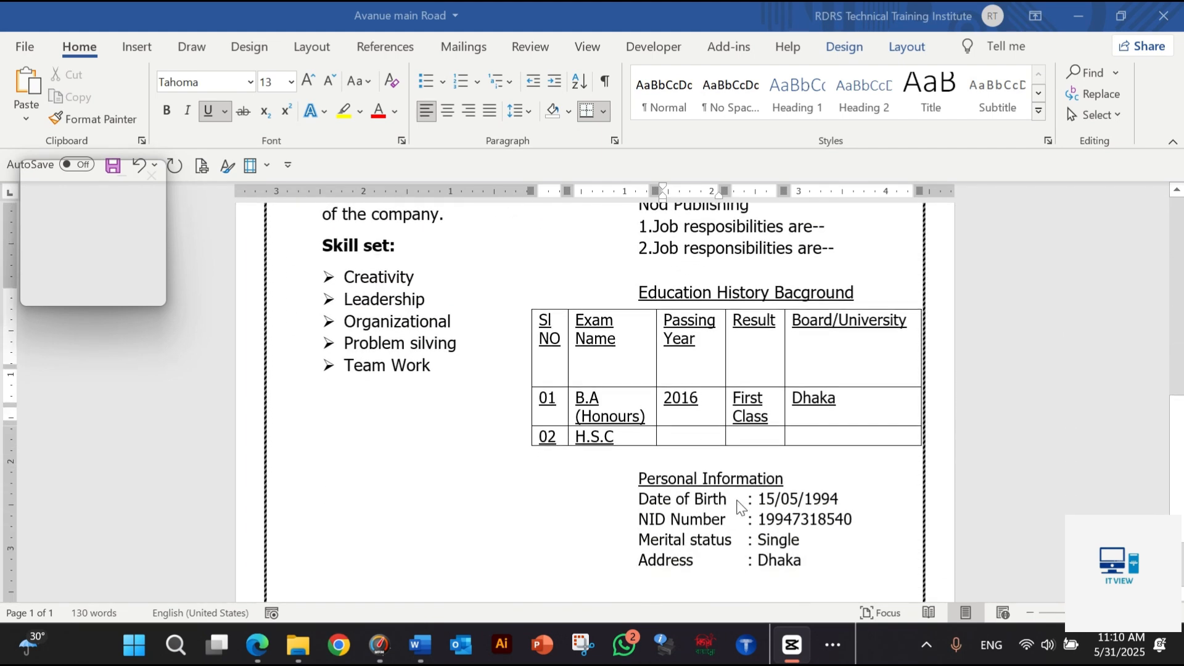
pyautogui.scroll(2, 739, 507)
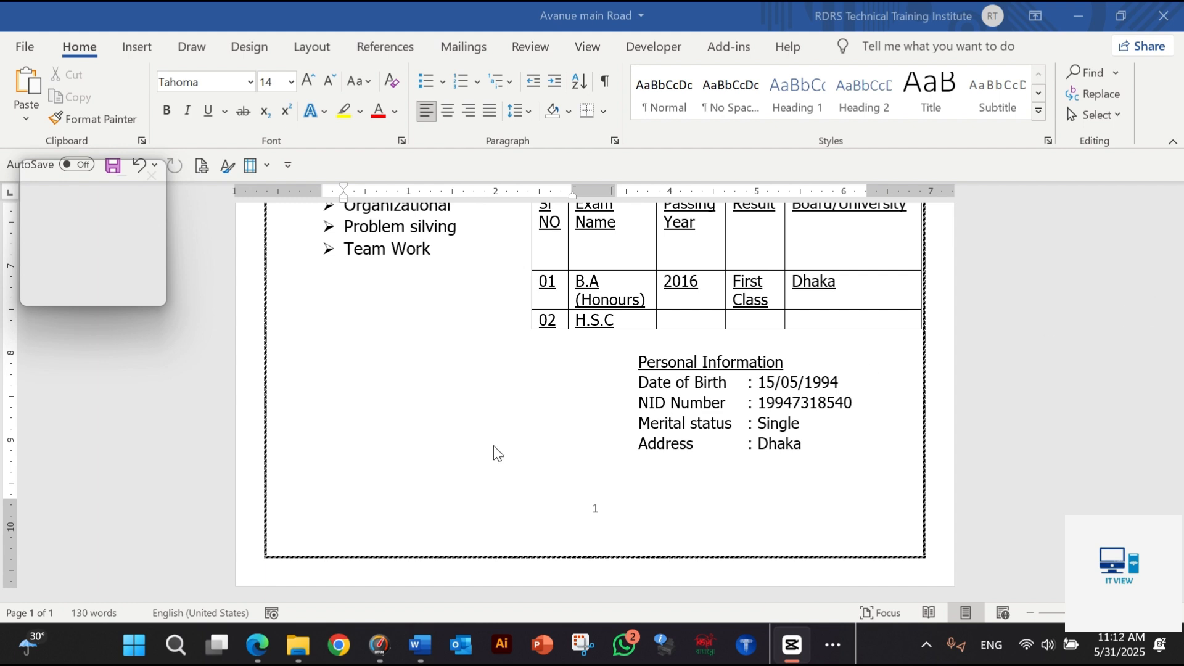
pyautogui.scroll(3, 484, 401)
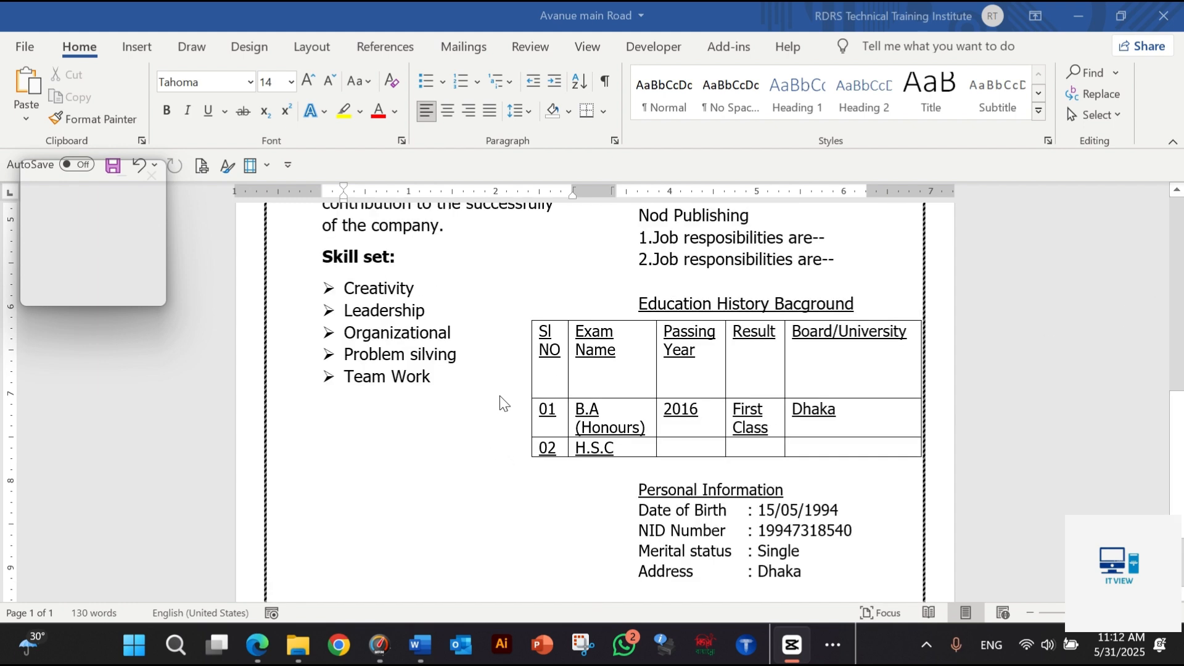
# Insert a FileName field in Title case with the path included, before the page number in the page footer
pyautogui.scroll(-3, 500, 402)
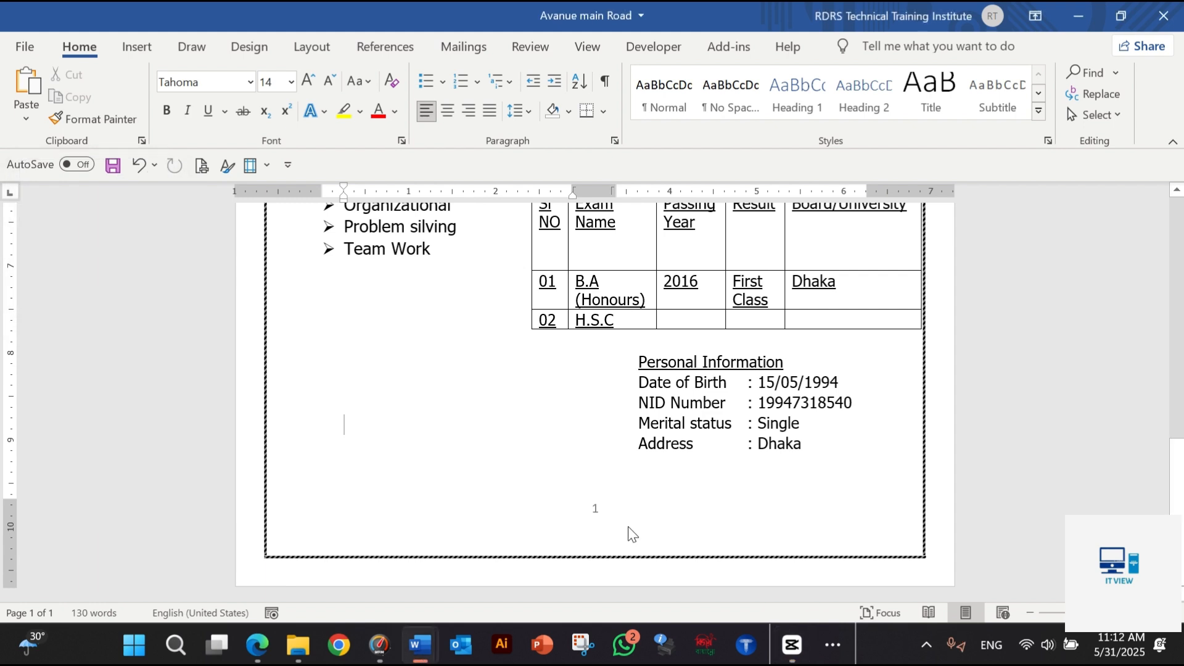
pyautogui.click(658, 553)
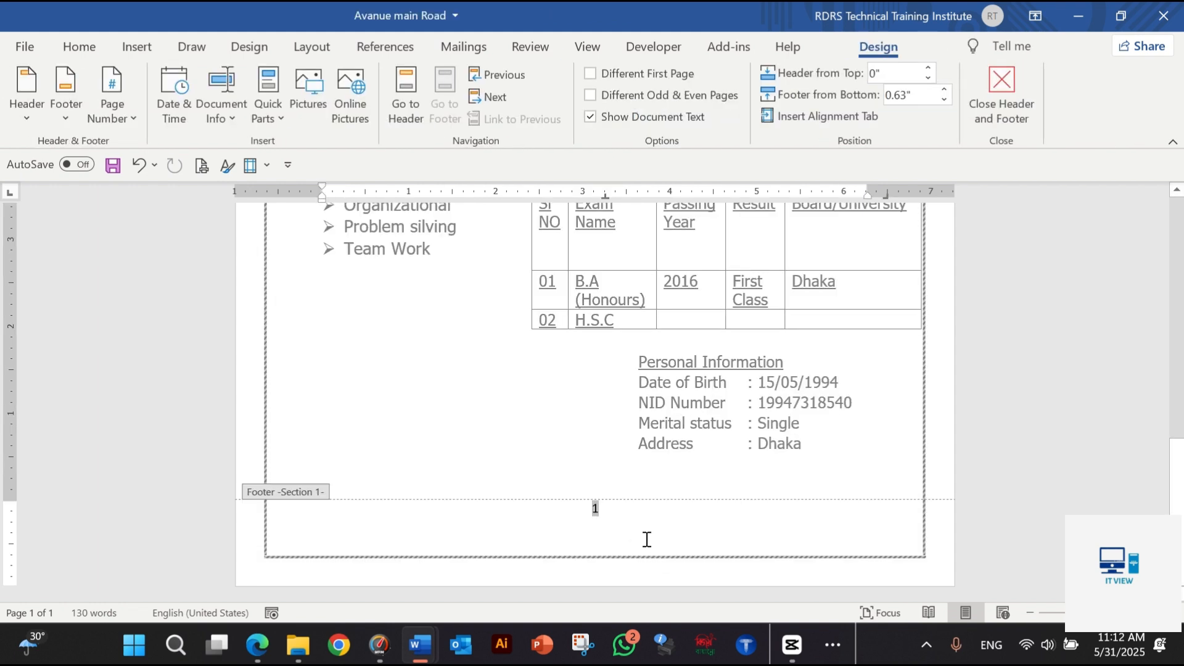
pyautogui.click(278, 122)
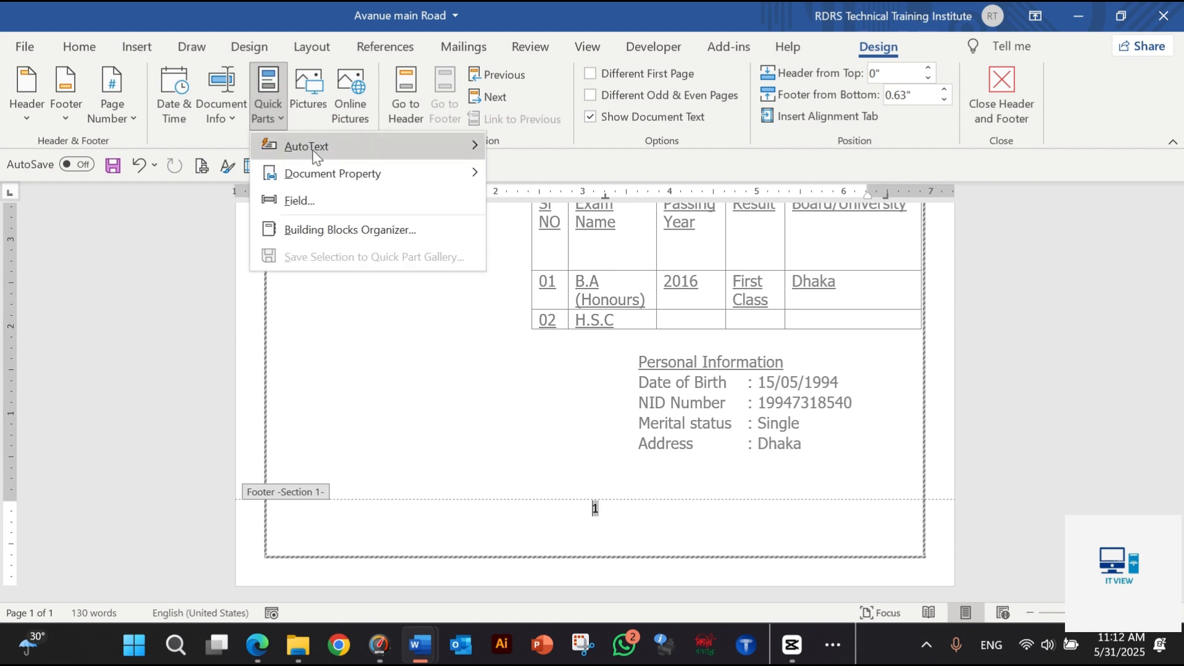
pyautogui.click(329, 202)
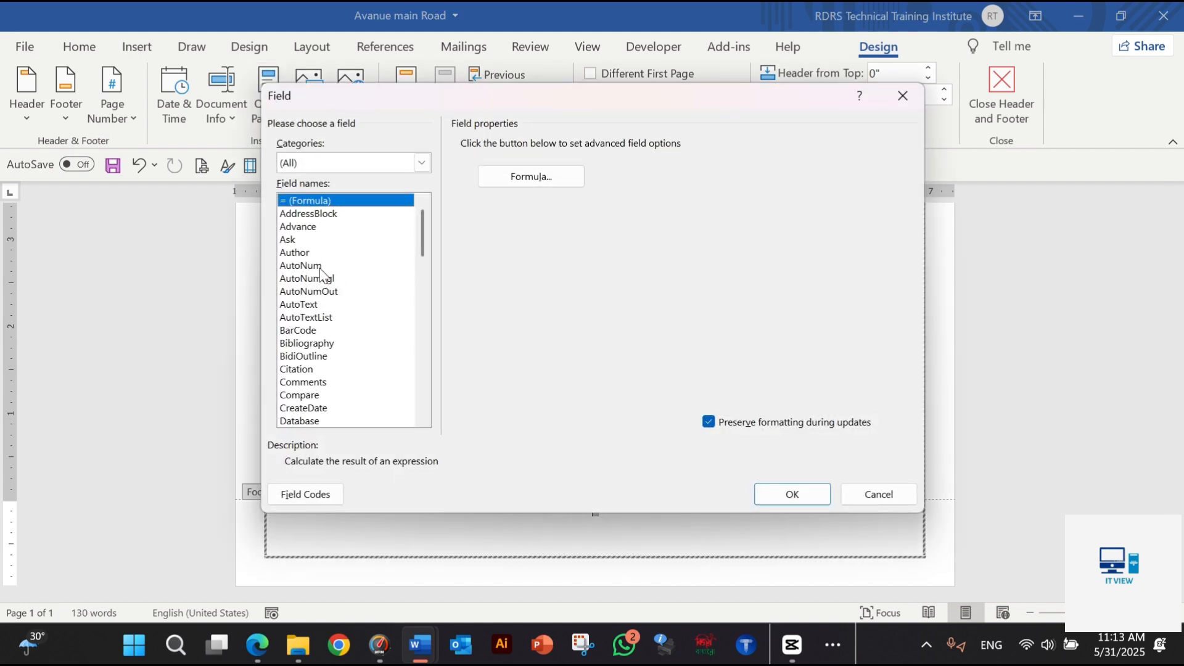
pyautogui.scroll(-2, 320, 290)
pyautogui.scroll(-1, 321, 290)
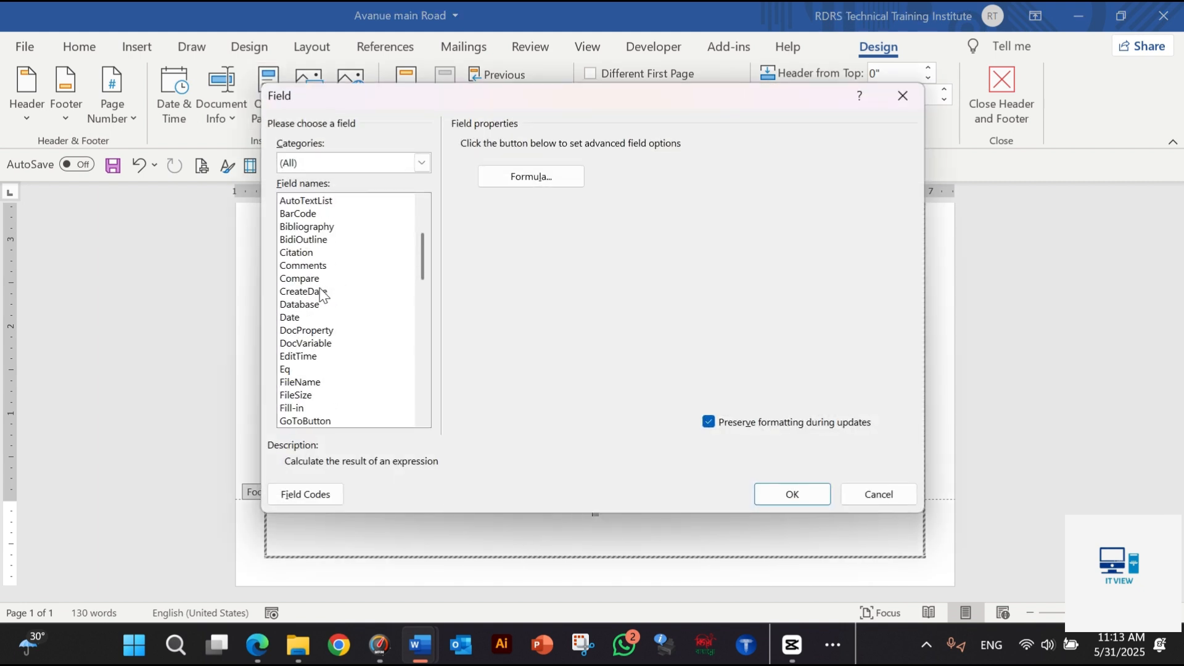
pyautogui.click(310, 384)
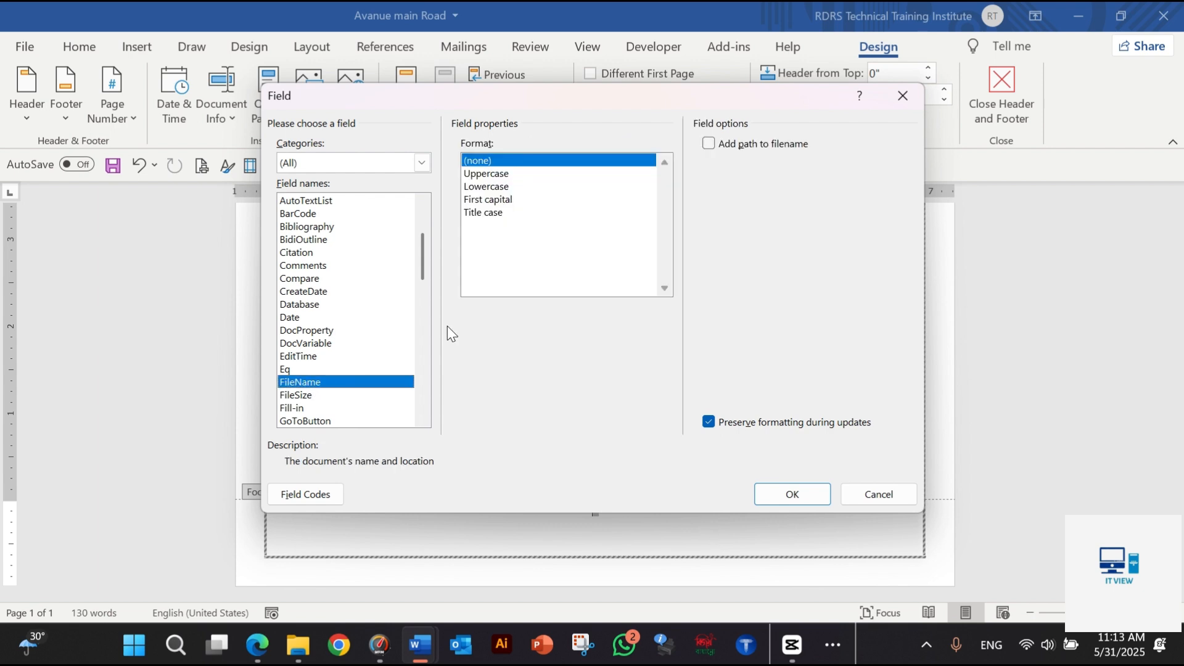
pyautogui.click(494, 213)
pyautogui.click(771, 147)
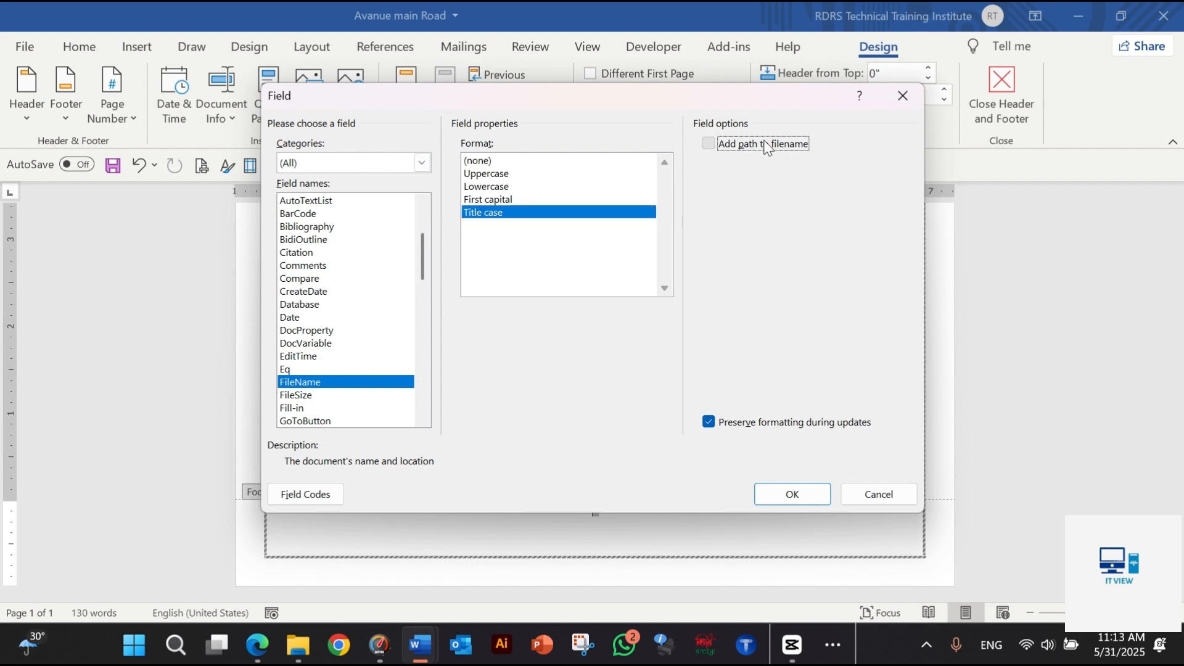
pyautogui.click(792, 493)
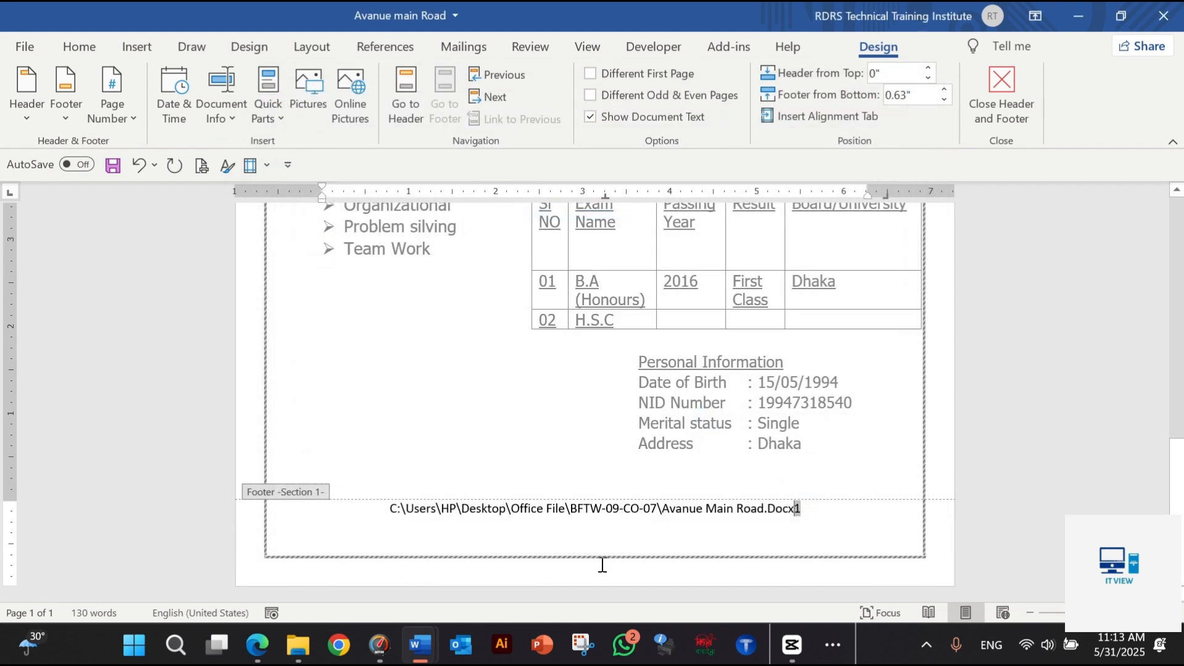